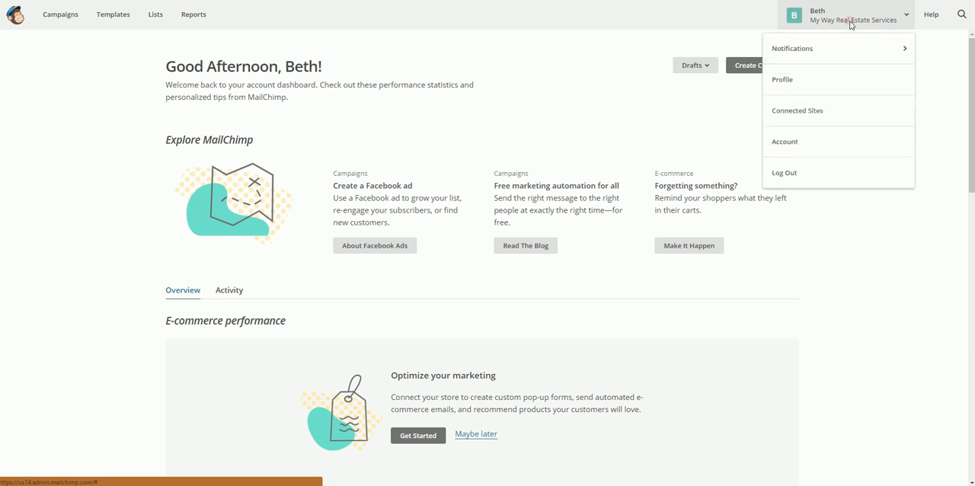
- Log out of the account and log back in from the MailChimp website with the saved credentials
click(820, 173)
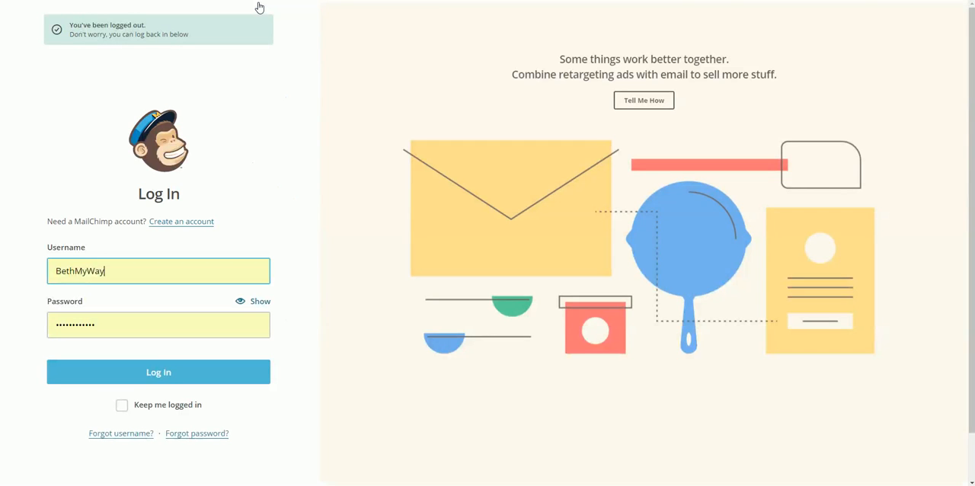
text(ma)
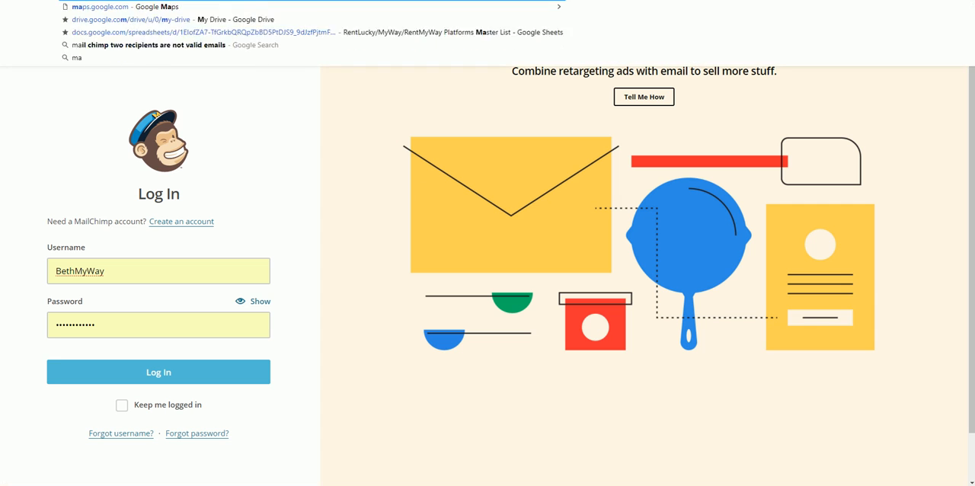
key(Return)
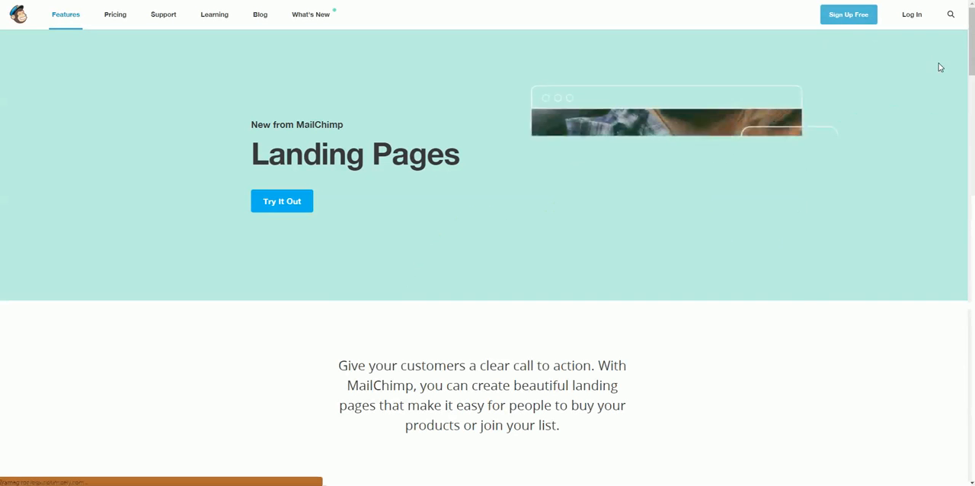
click(915, 19)
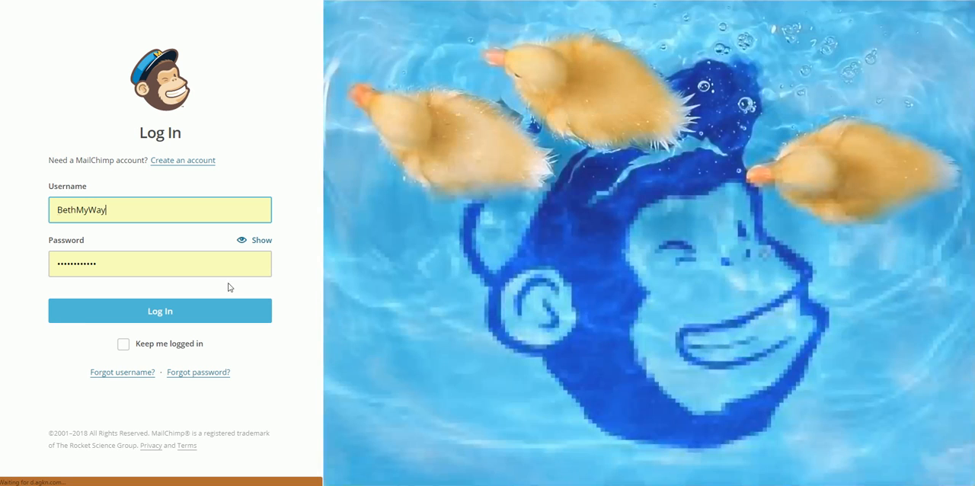
click(173, 312)
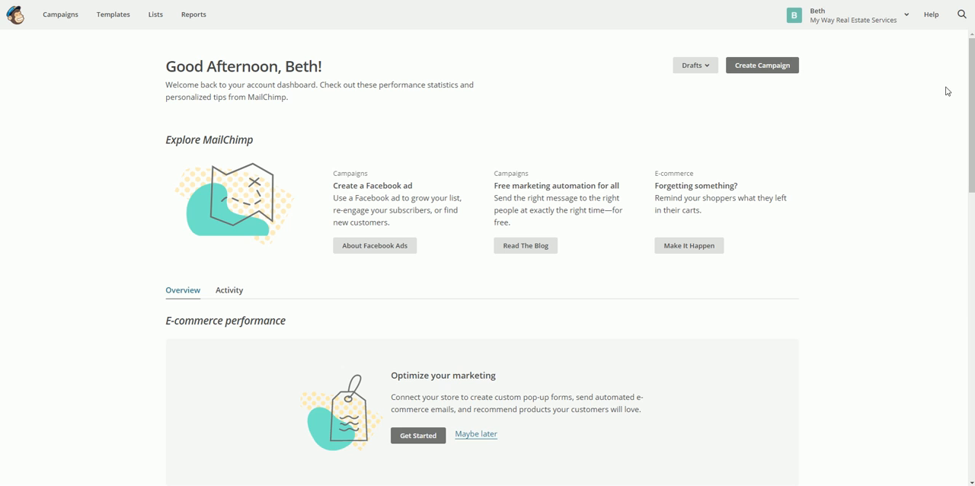
- Search only the contacts for a subscriber's e-mail address and open that subscriber's profile
click(961, 17)
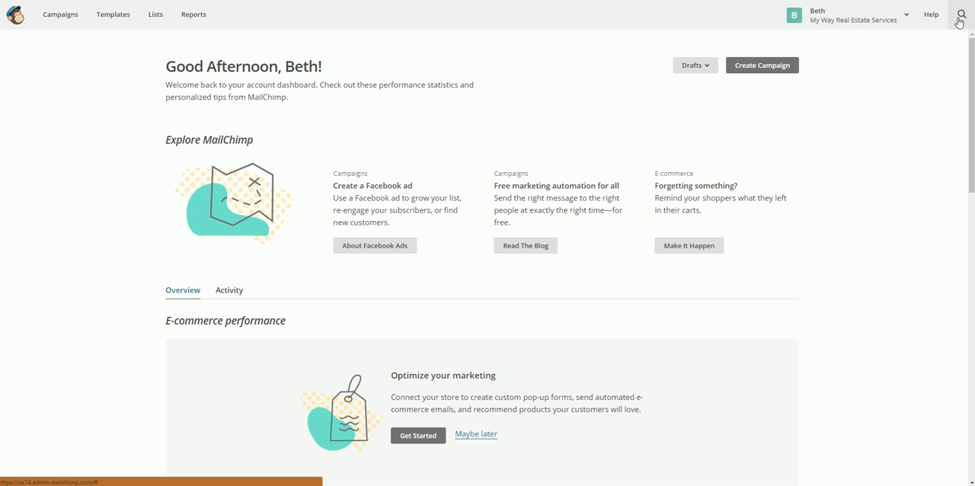
click(960, 23)
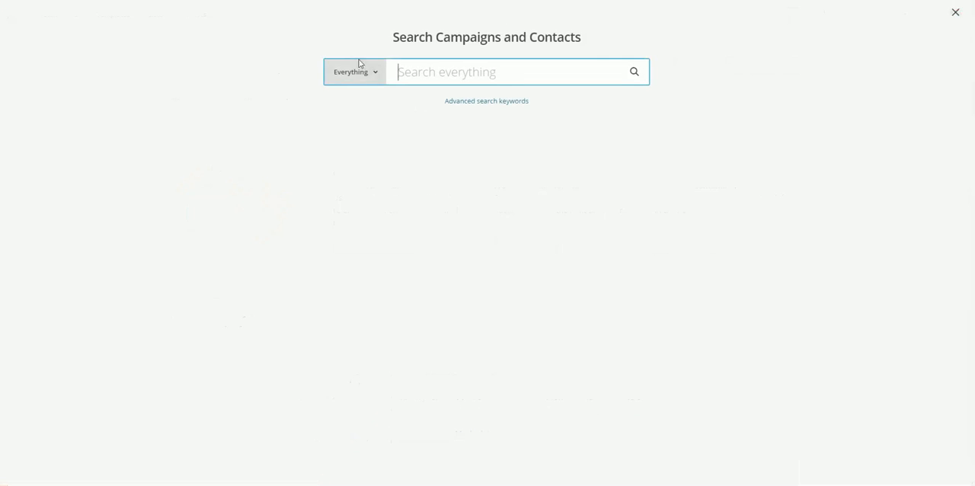
click(376, 76)
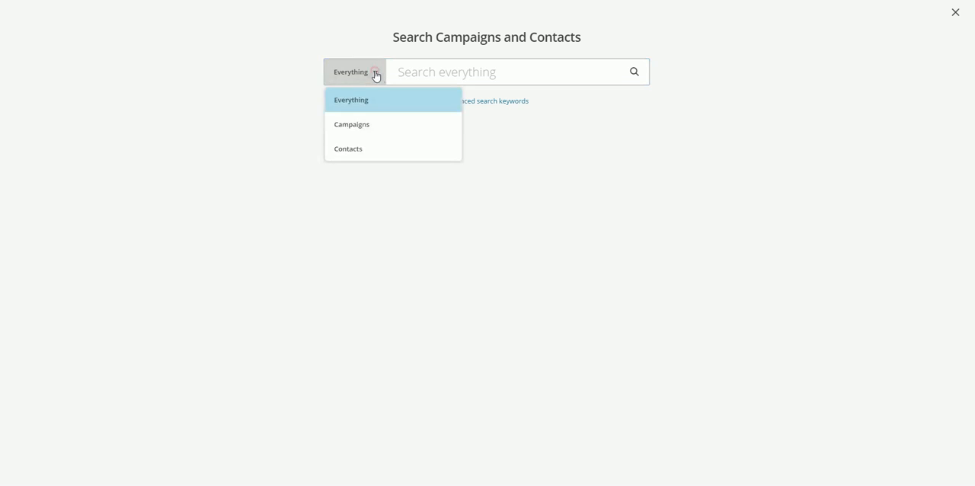
click(357, 154)
click(444, 68)
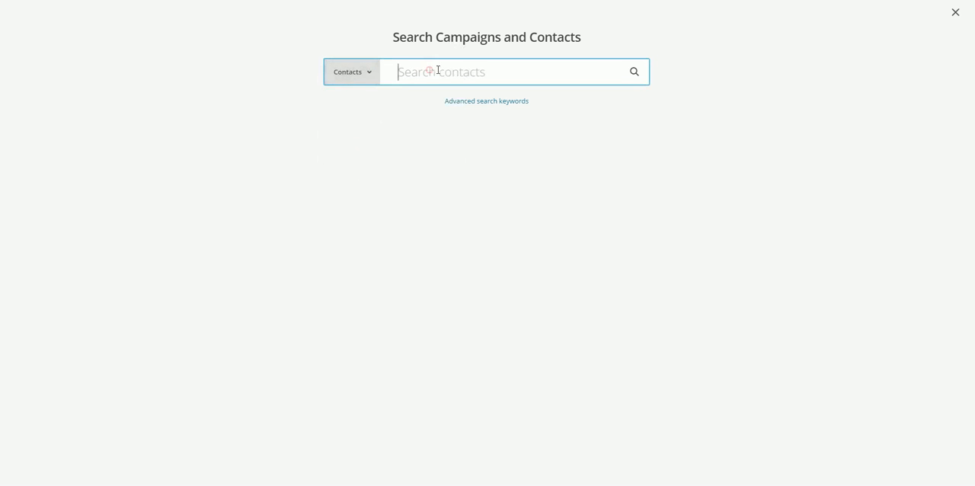
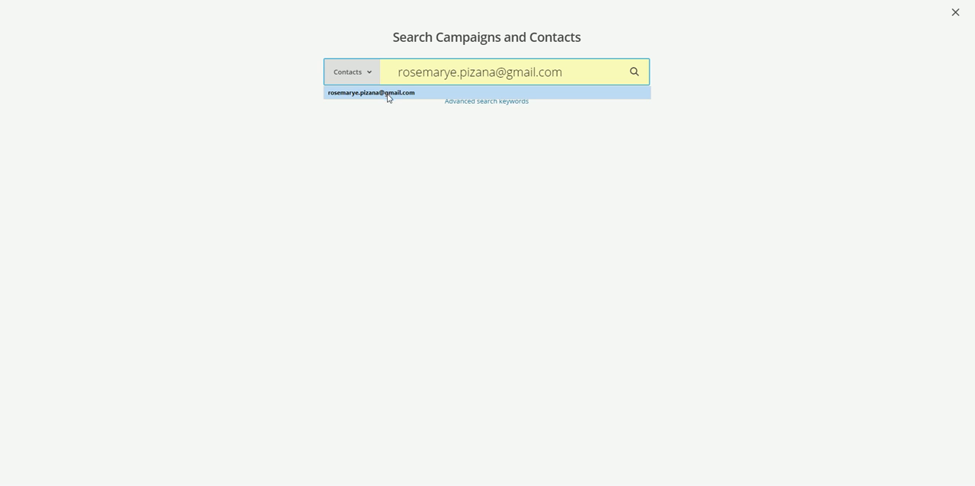
click(387, 93)
click(640, 73)
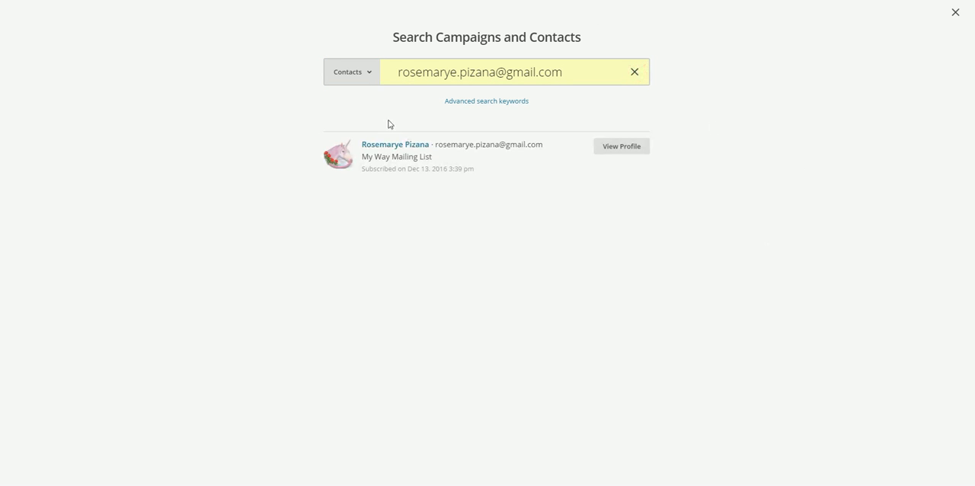
click(622, 149)
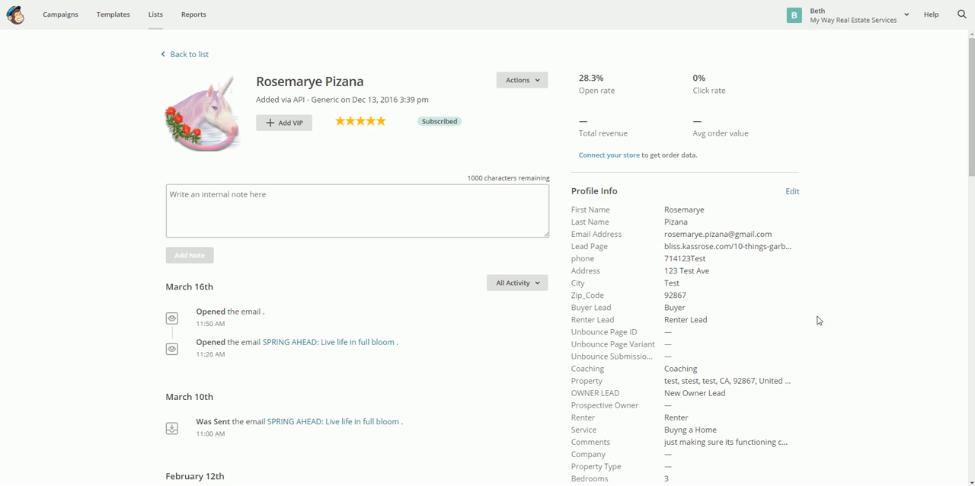
- Look through the subscriber's e-mail activity history down to the oldest listed entry and return to the profile's start
scroll(344, 358, down, 7)
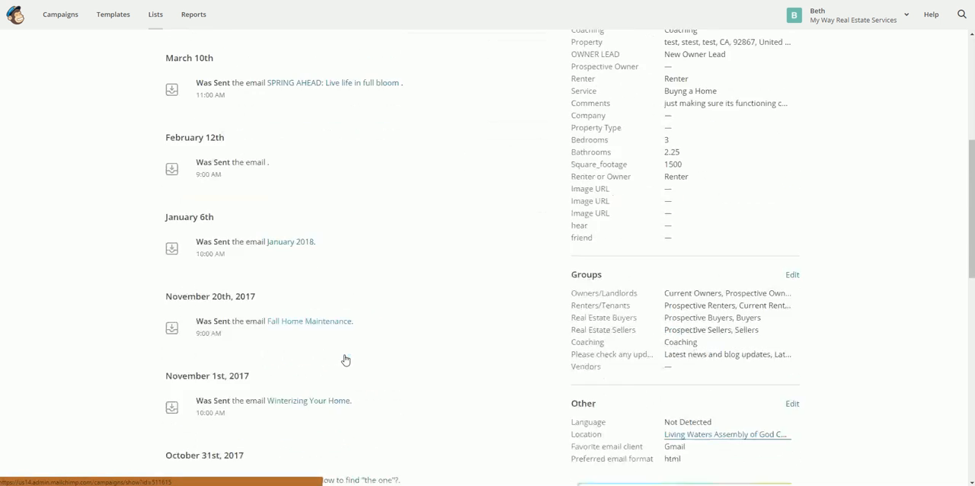
scroll(344, 359, down, 6)
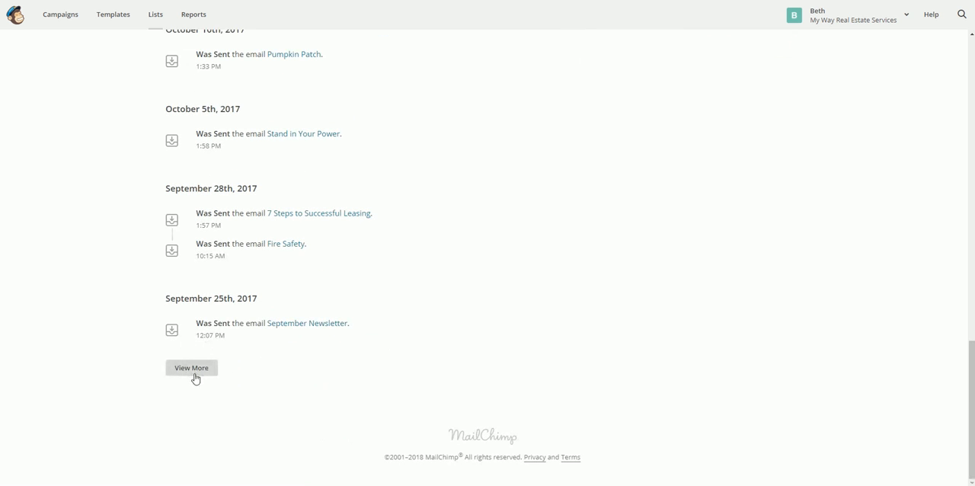
scroll(605, 388, up, 15)
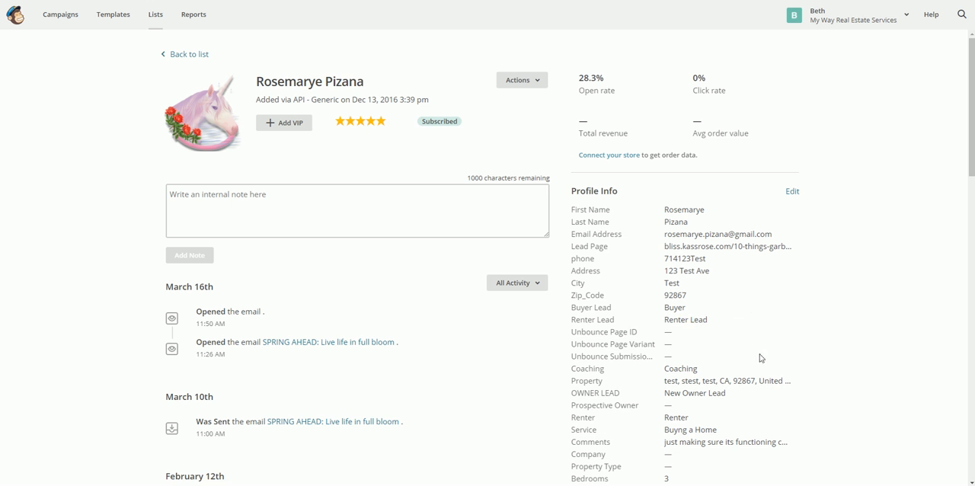
- Examine the subscriber's Profile Info fields, Groups memberships and Other details such as location and e-mail client
scroll(821, 352, down, 1)
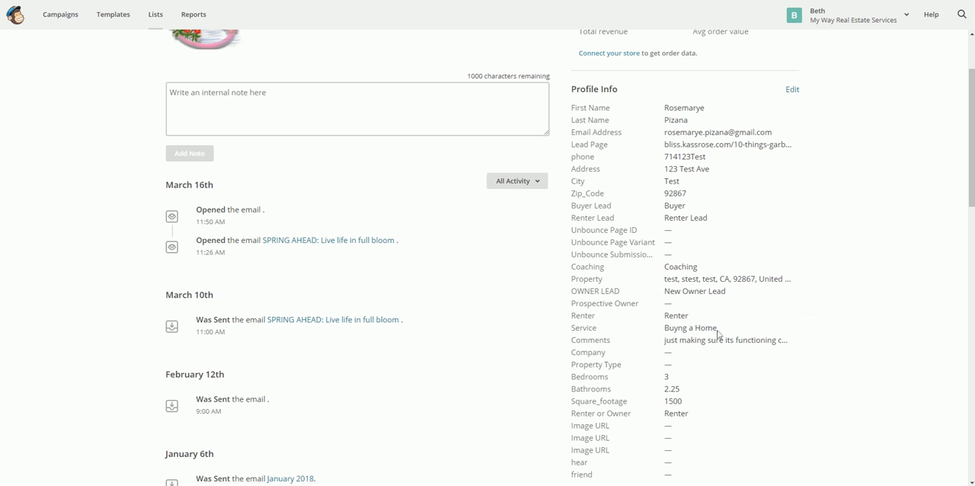
scroll(819, 394, down, 1)
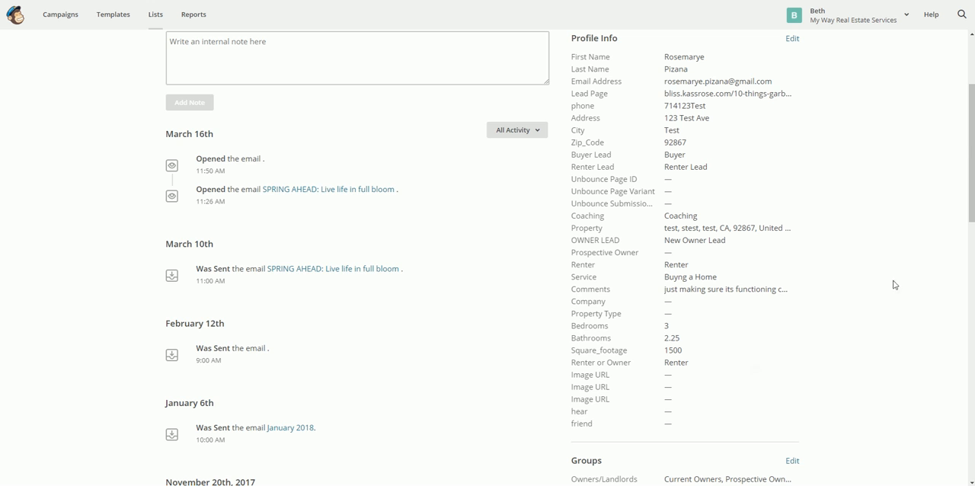
scroll(892, 282, down, 3)
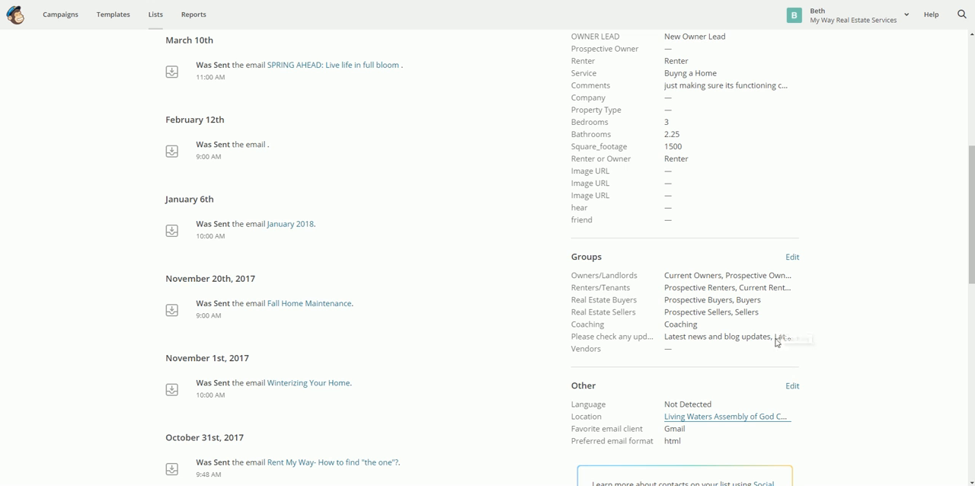
scroll(848, 419, down, 2)
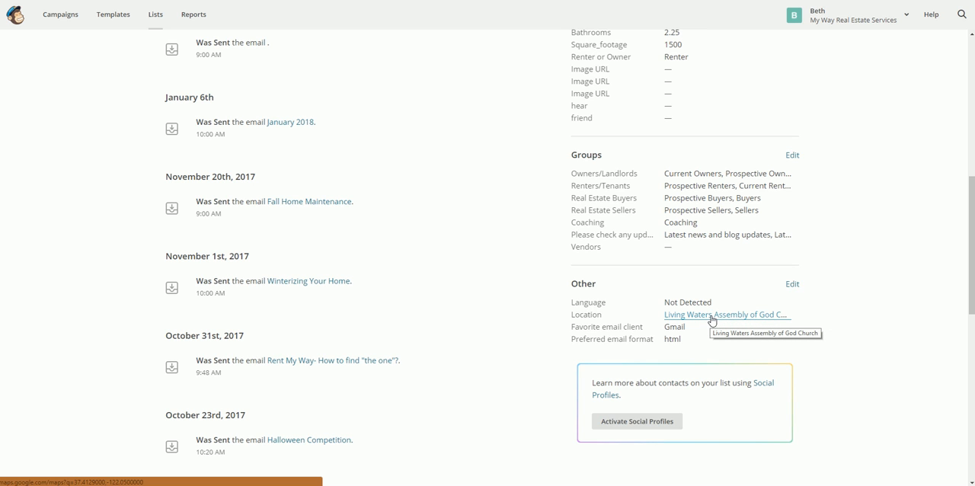
scroll(655, 281, up, 5)
scroll(657, 284, down, 3)
scroll(657, 284, up, 5)
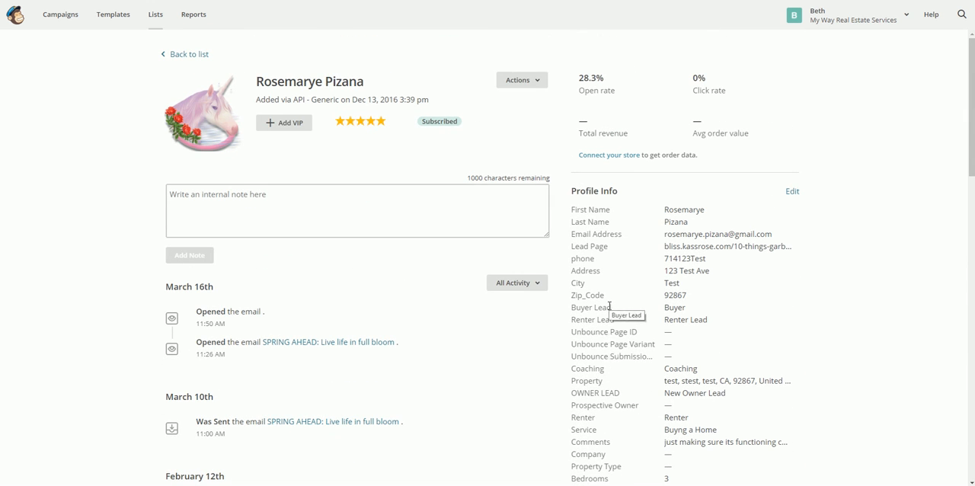
scroll(610, 309, down, 10)
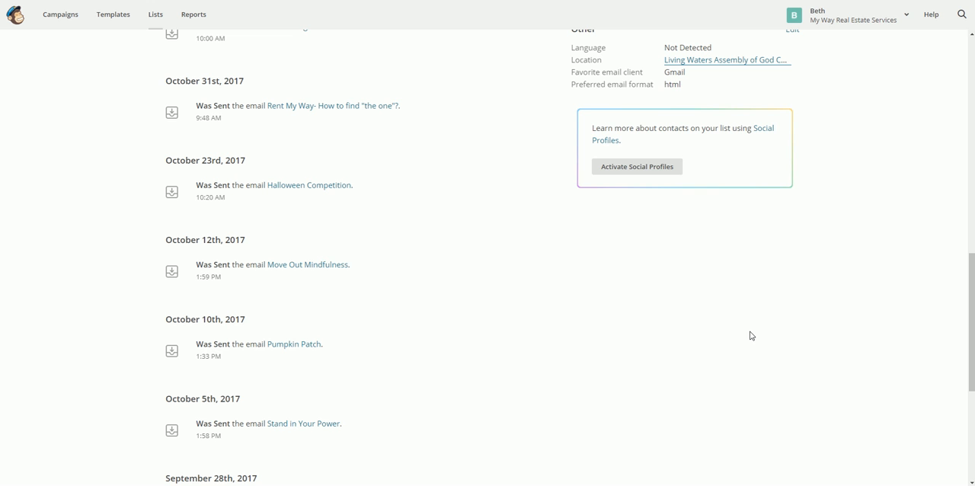
scroll(762, 320, up, 10)
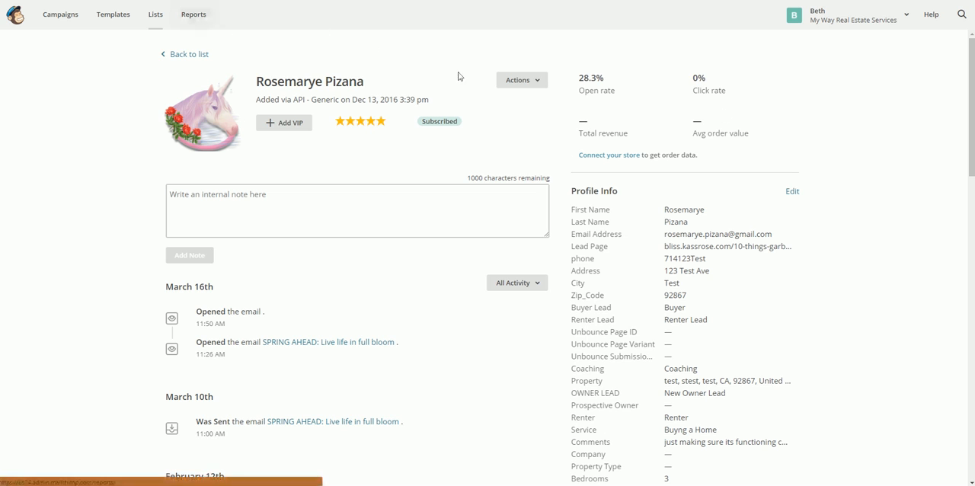
- Leave the subscriber's profile for the Campaigns overview and return to the account dashboard
click(193, 60)
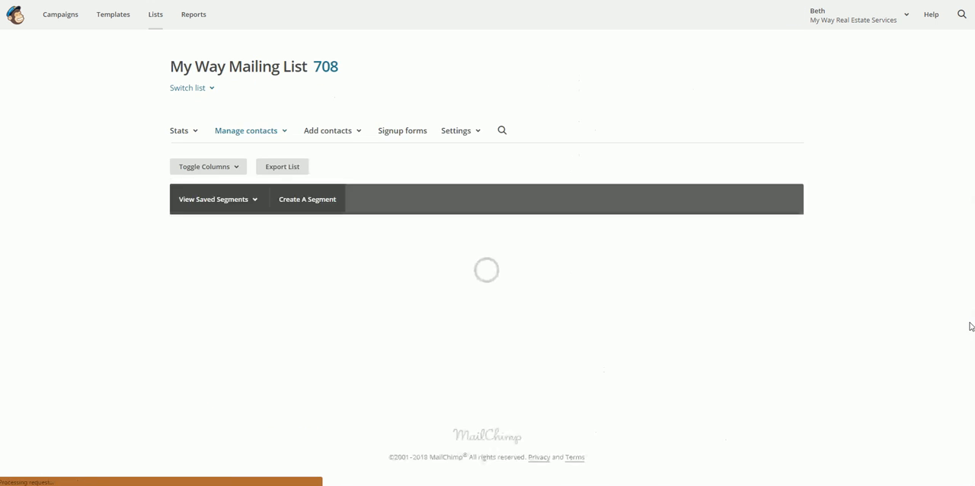
click(62, 14)
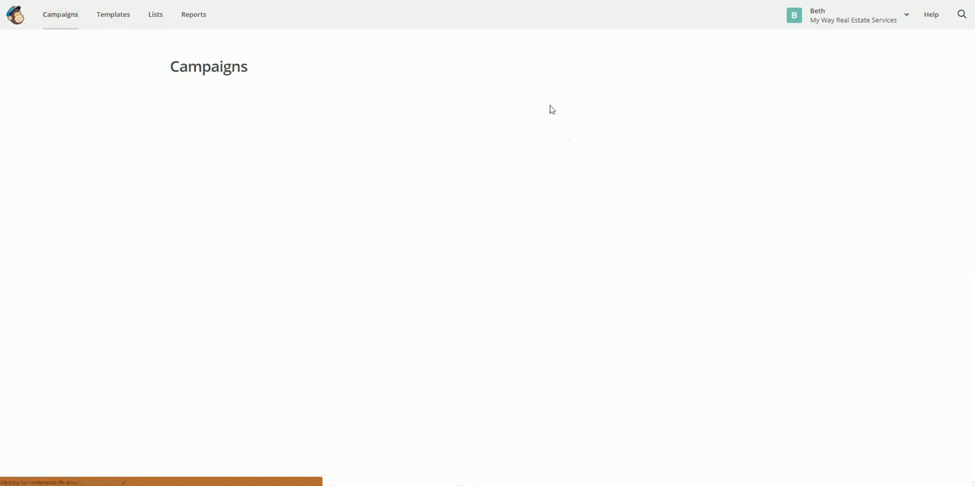
click(13, 17)
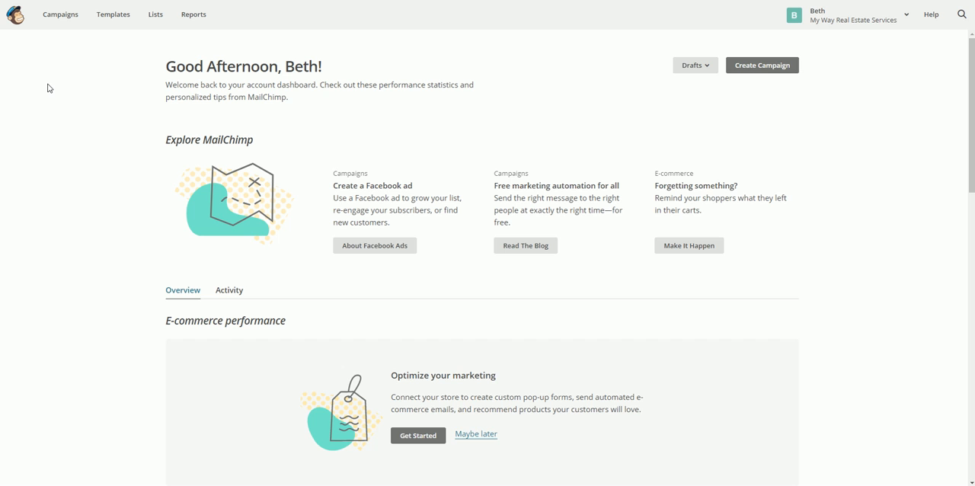
- Open Reports and examine the open and click rate chart and the statistics of each sent campaign
click(193, 19)
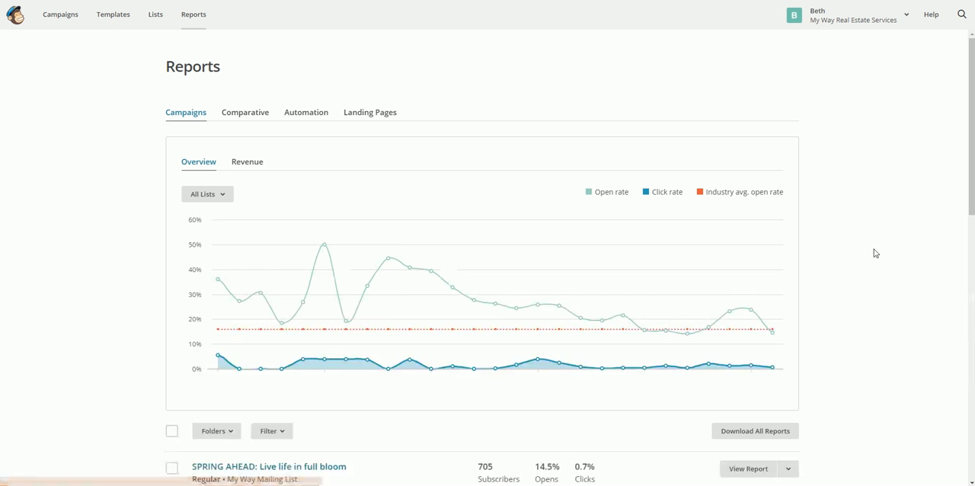
scroll(876, 252, down, 3)
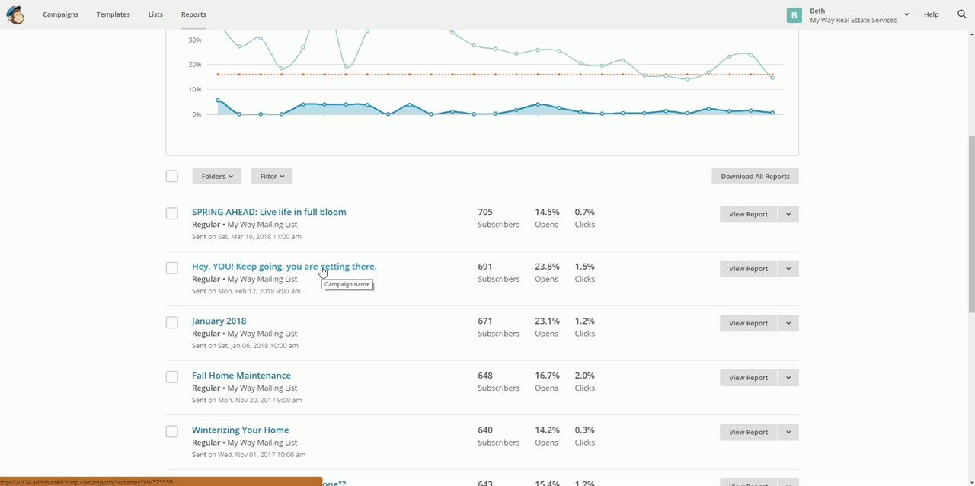
scroll(347, 390, down, 1)
scroll(347, 391, down, 3)
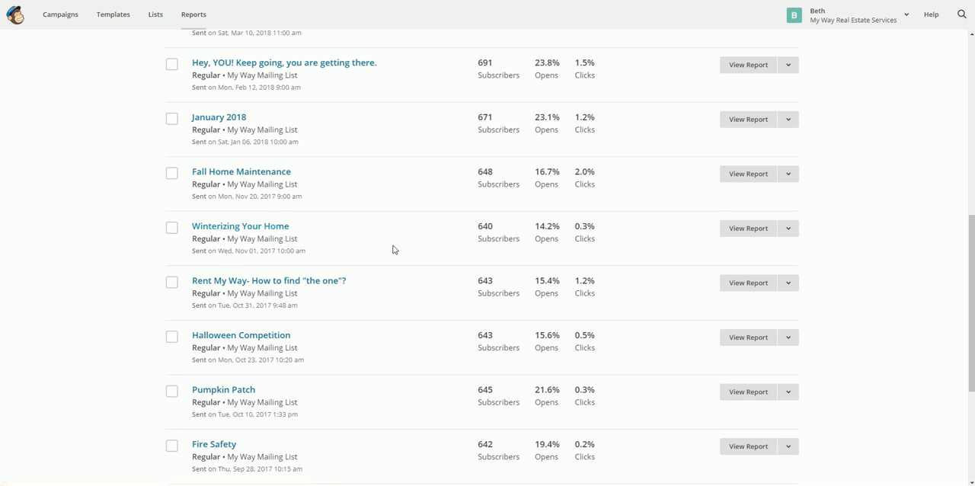
scroll(393, 249, up, 2)
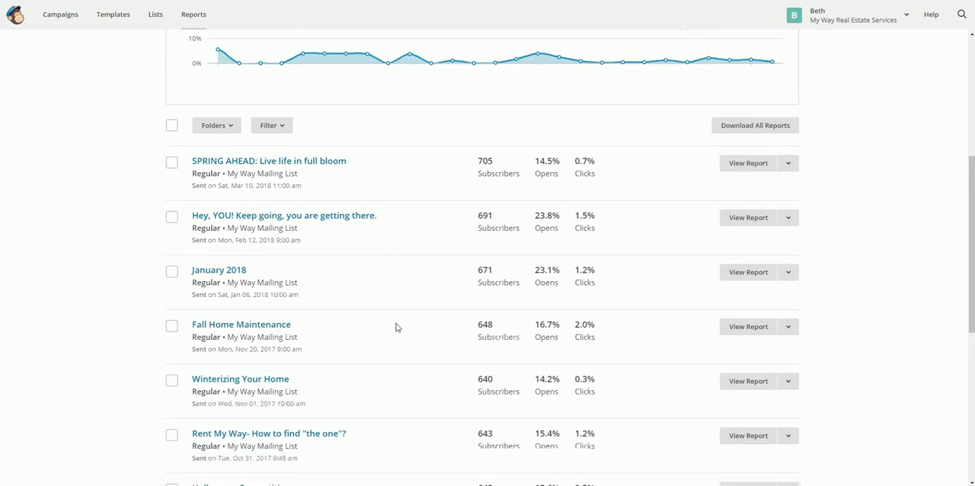
scroll(428, 339, up, 1)
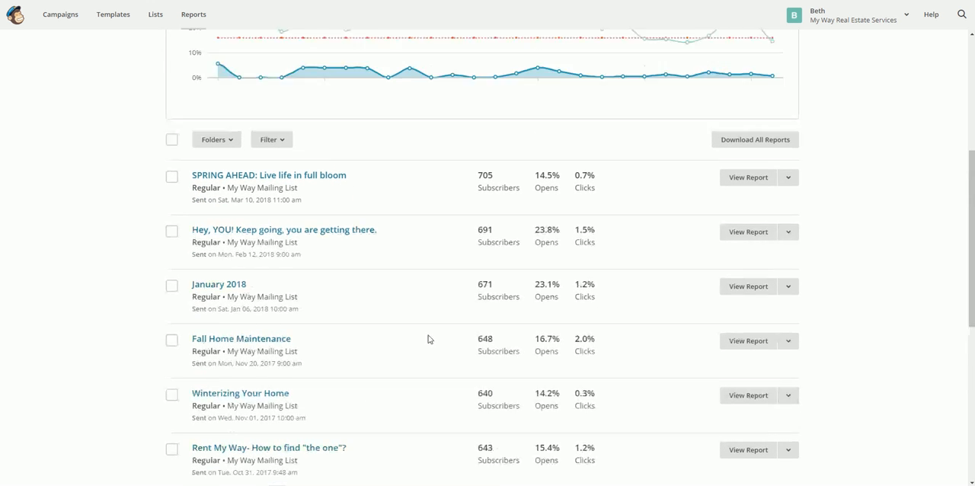
scroll(428, 339, up, 4)
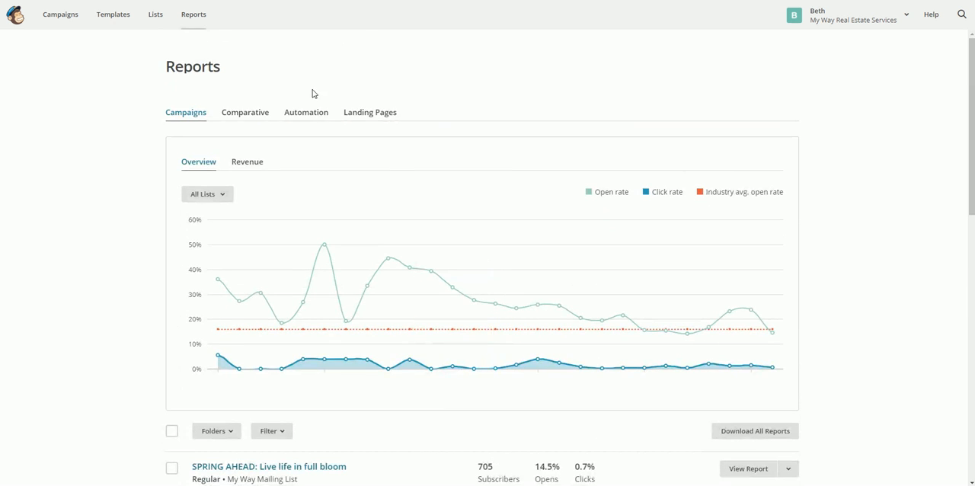
scroll(439, 157, down, 5)
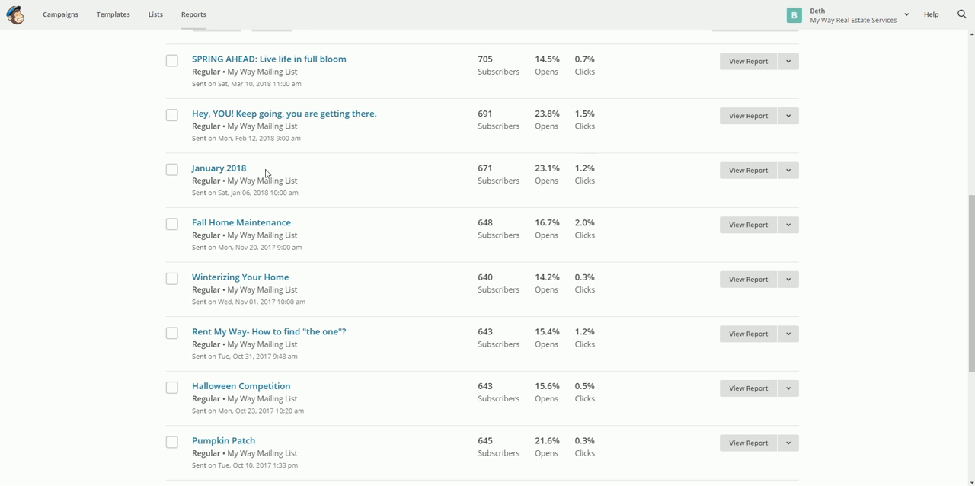
scroll(266, 177, up, 5)
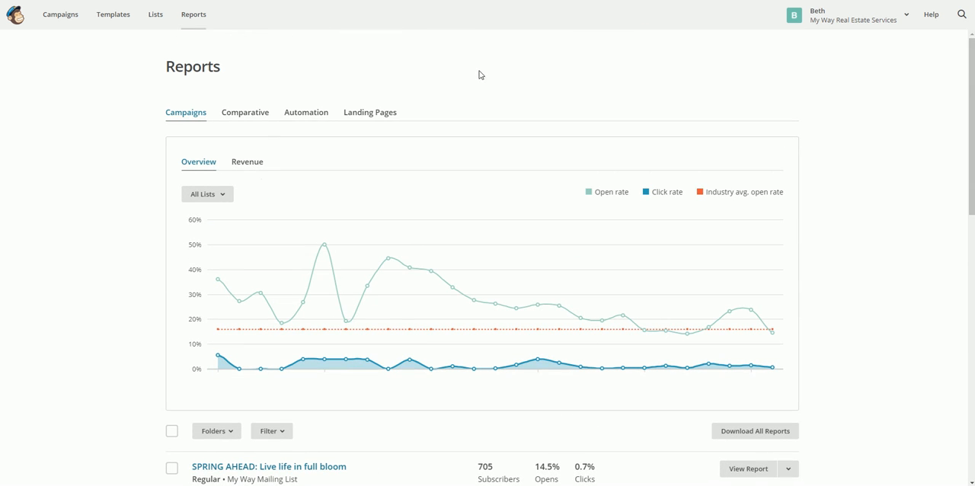
- View the overview of mailing lists and open the collection of saved templates
click(155, 17)
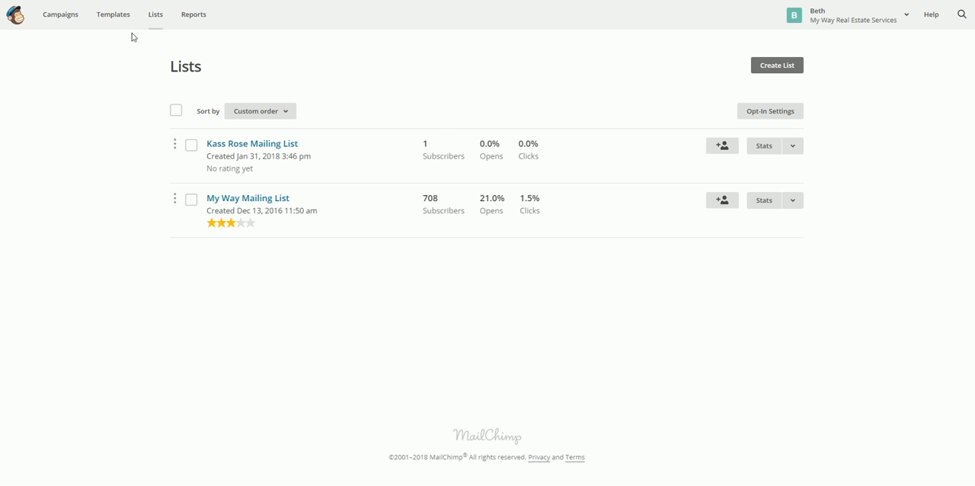
click(109, 22)
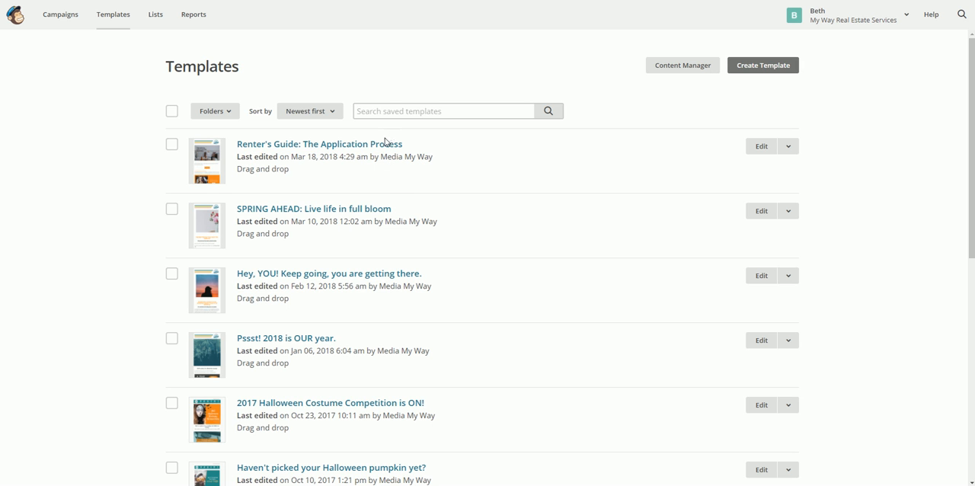
- Look through the saved templates and view the actions available for the "Renter's Guide: The Application Process" template
scroll(450, 254, down, 3)
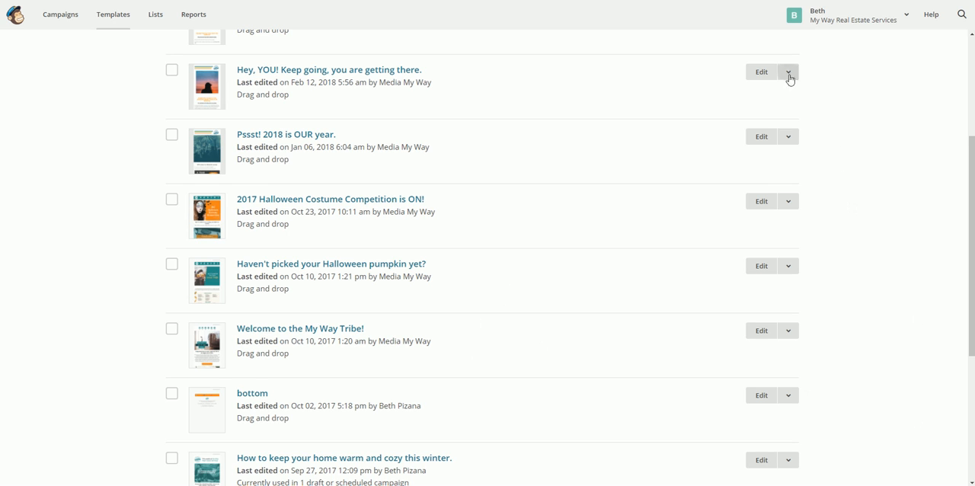
scroll(817, 77, up, 3)
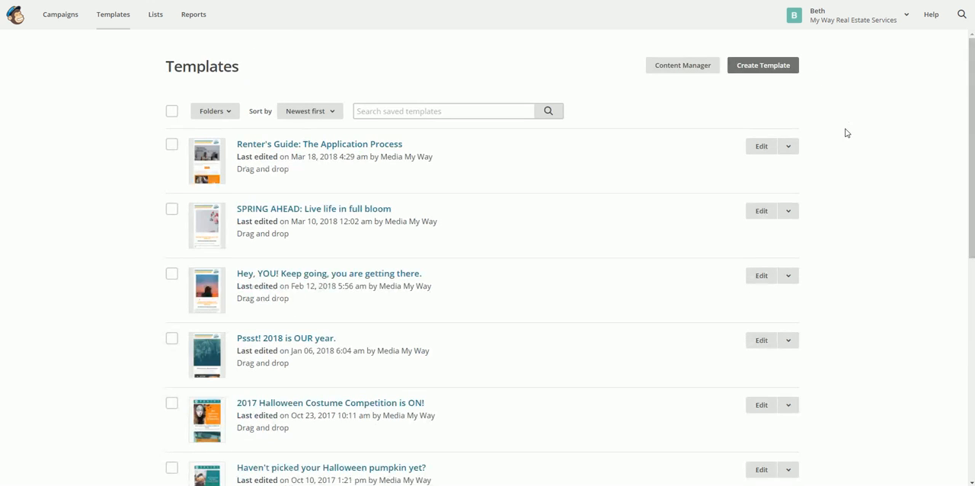
click(789, 147)
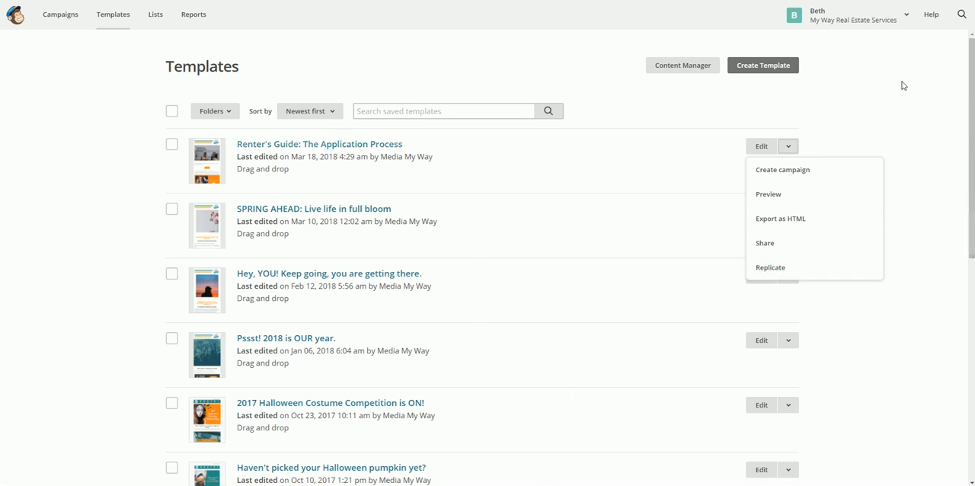
- Open the Campaigns overview and examine the recent campaigns with their draft, scheduled, sending and sent statuses
click(59, 14)
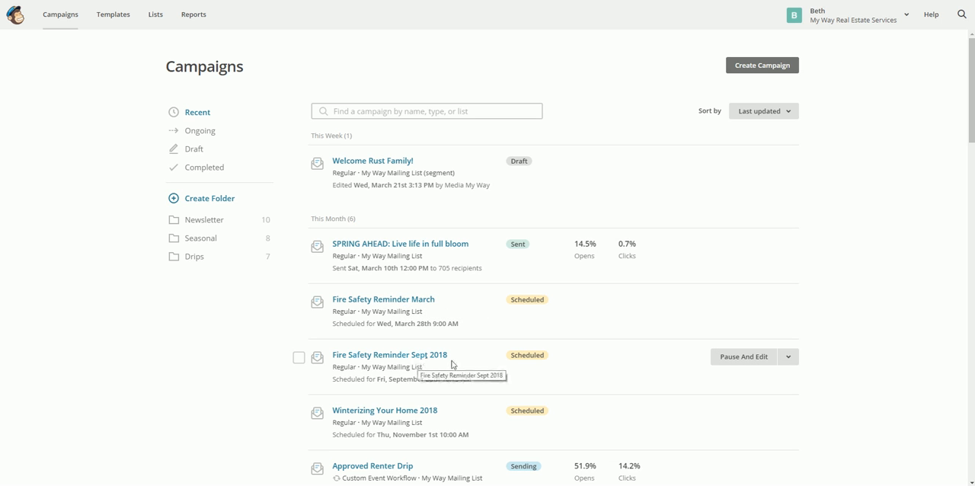
scroll(449, 364, down, 1)
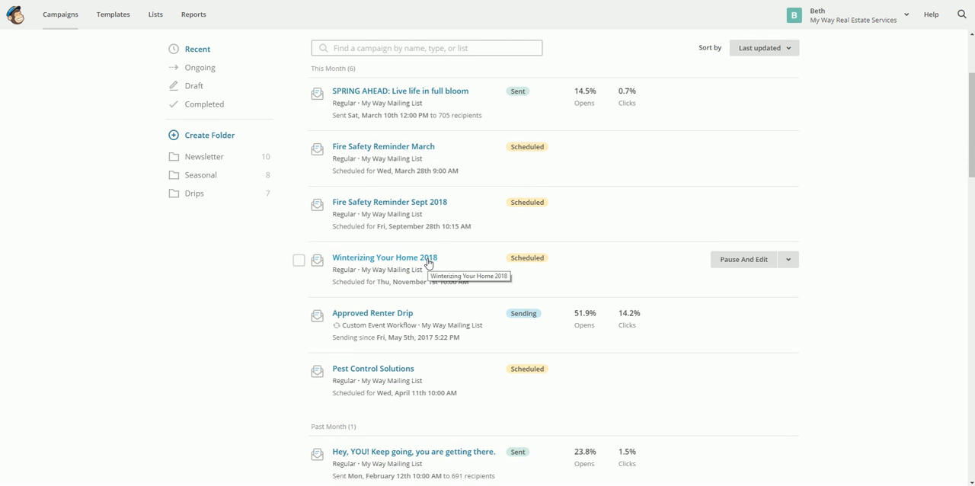
scroll(431, 379, down, 3)
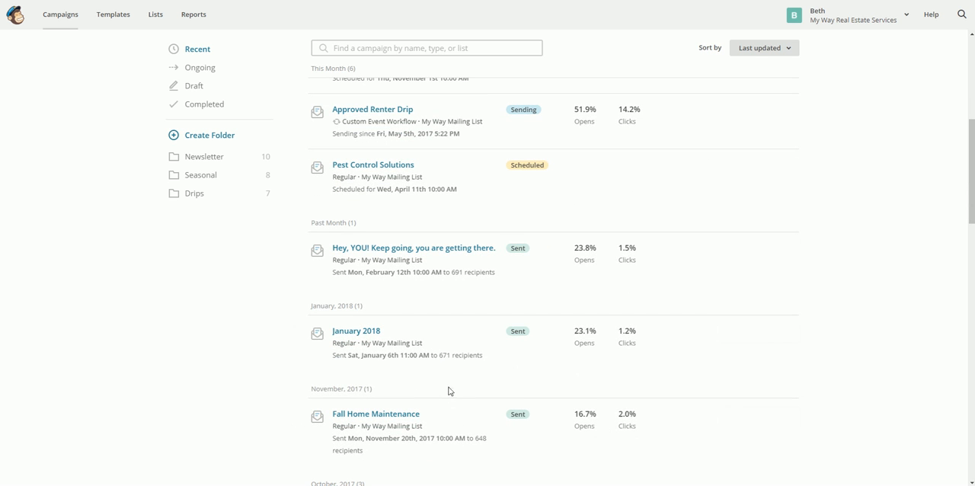
scroll(448, 391, down, 4)
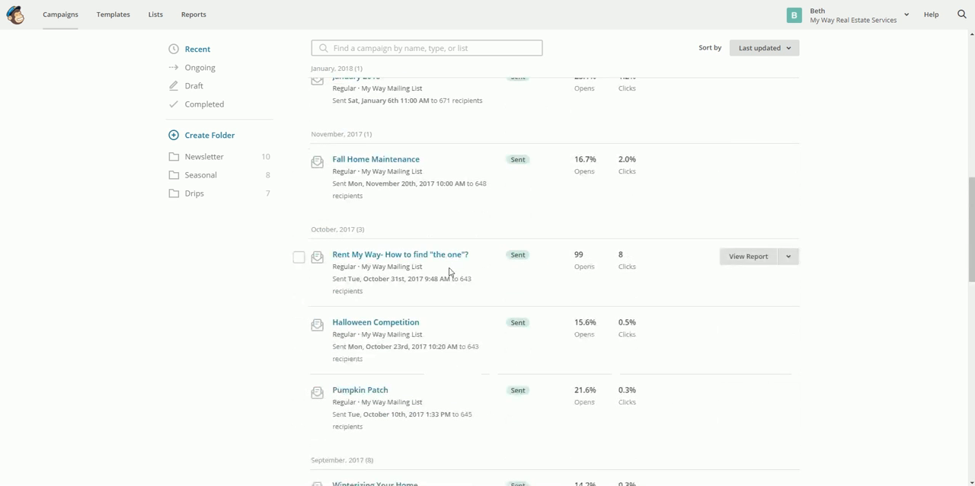
scroll(450, 274, up, 5)
scroll(449, 277, up, 2)
scroll(468, 279, down, 2)
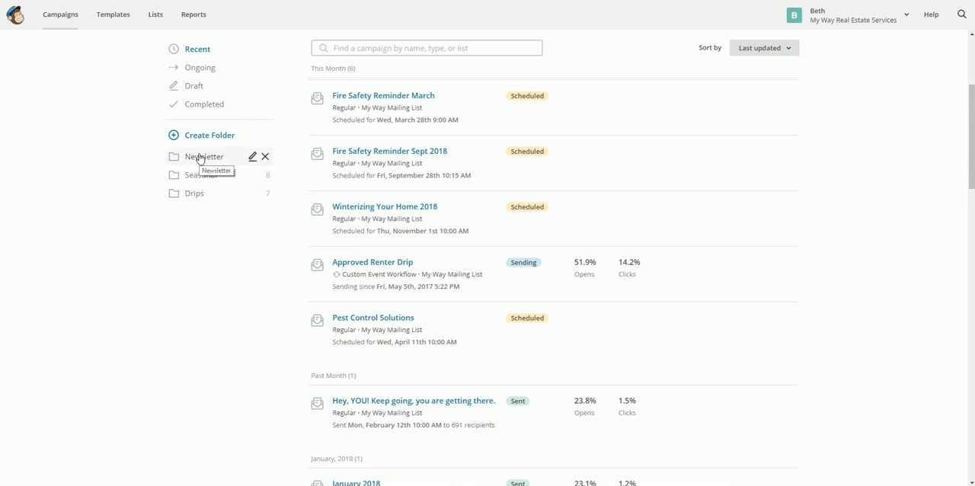
scroll(619, 251, up, 3)
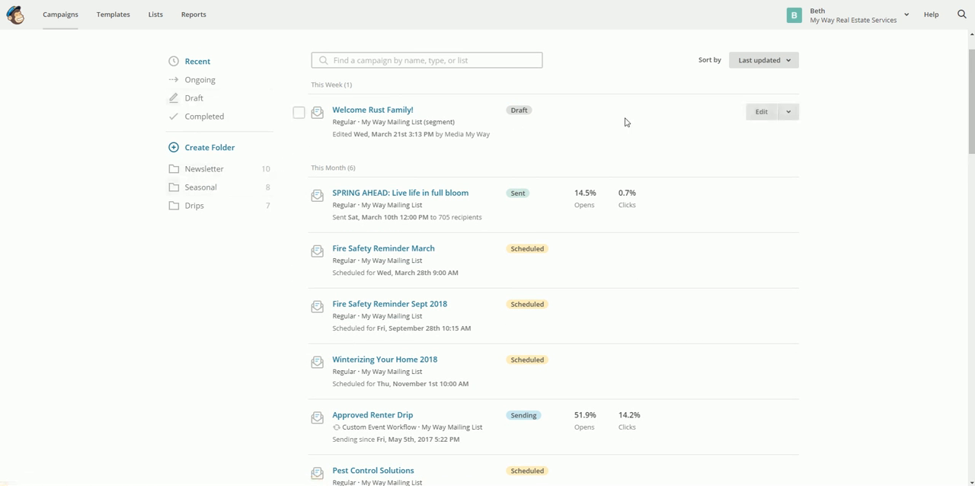
- Open the Seasonal campaign folder and review its scheduled and sent campaigns
click(201, 191)
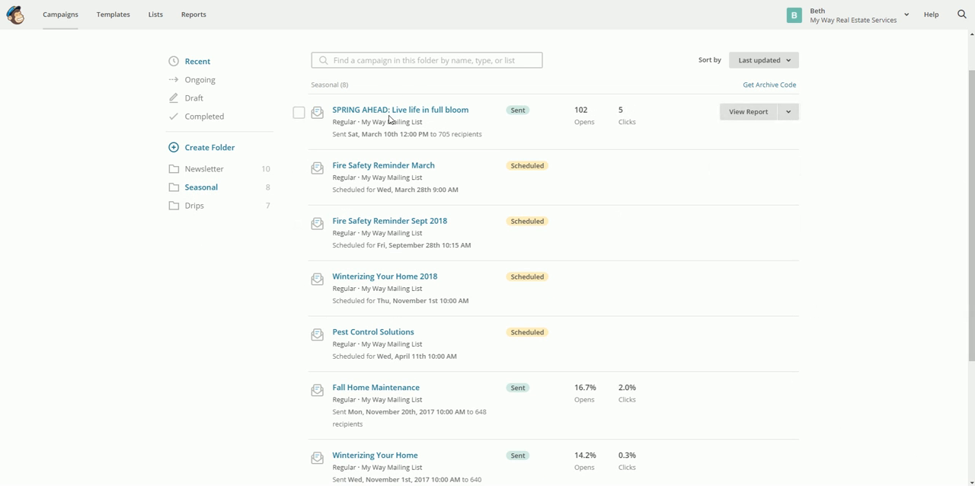
scroll(407, 367, down, 1)
scroll(408, 367, down, 2)
scroll(407, 367, up, 4)
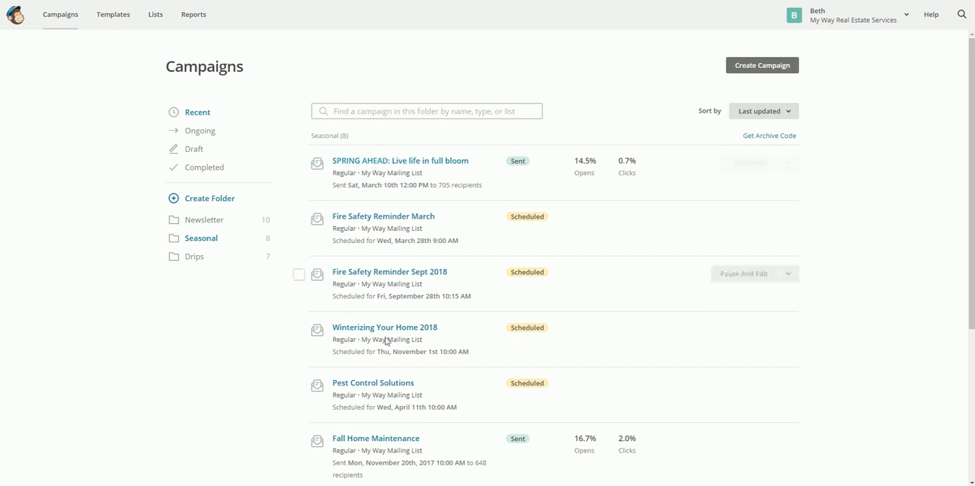
scroll(386, 341, down, 3)
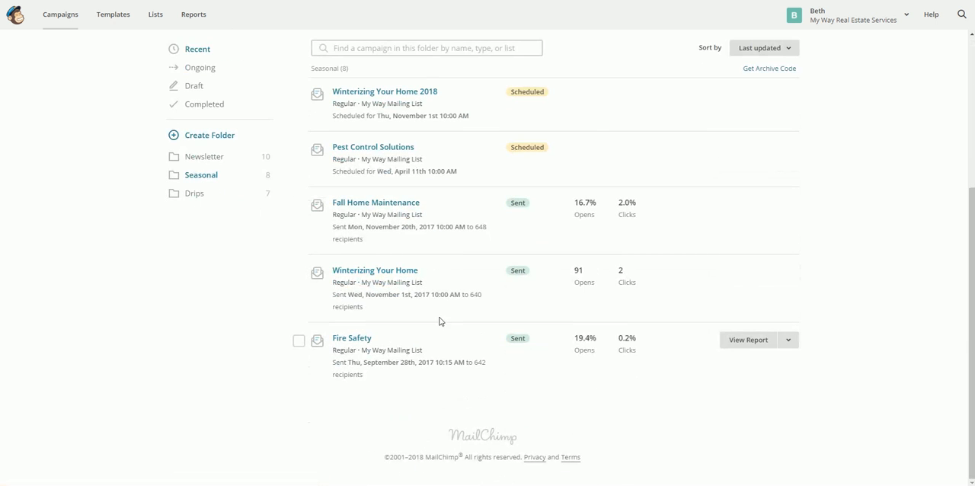
scroll(426, 237, up, 3)
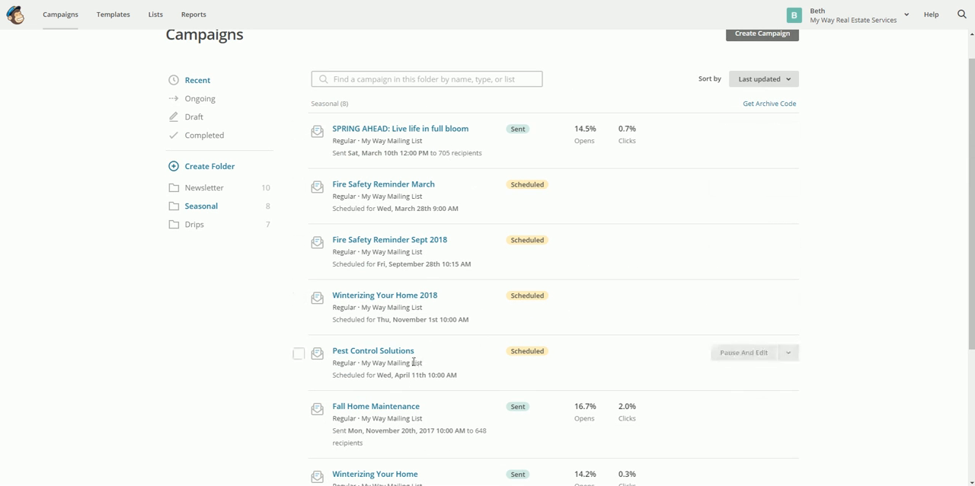
scroll(449, 356, down, 3)
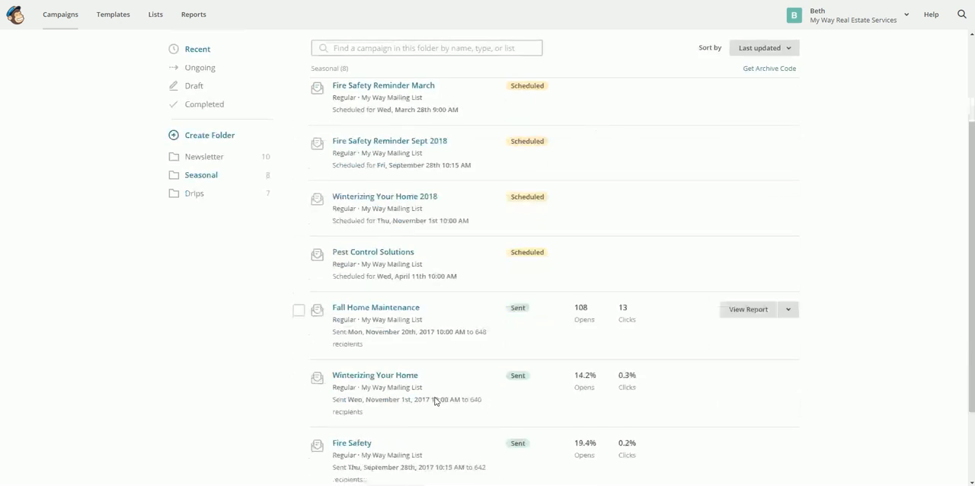
- Go to the Drips campaign folder and open the Approved Renter Drip workflow
click(197, 193)
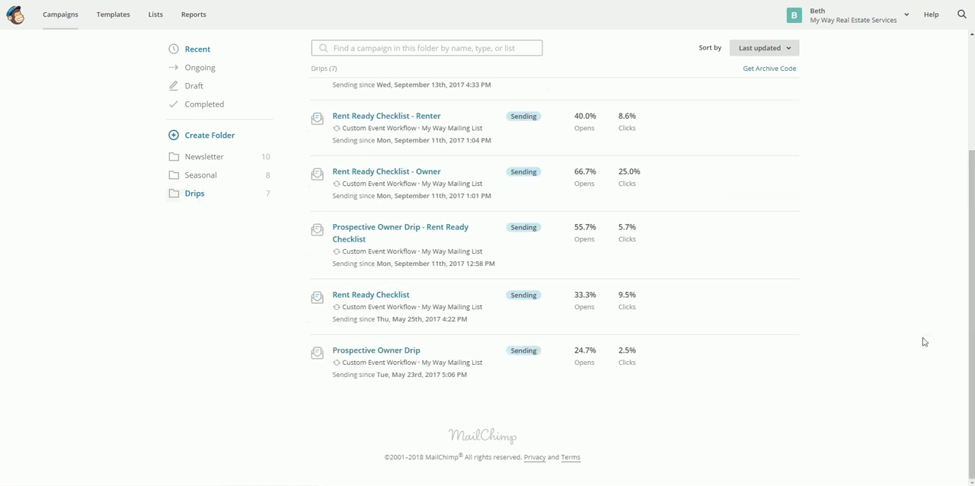
scroll(853, 217, up, 1)
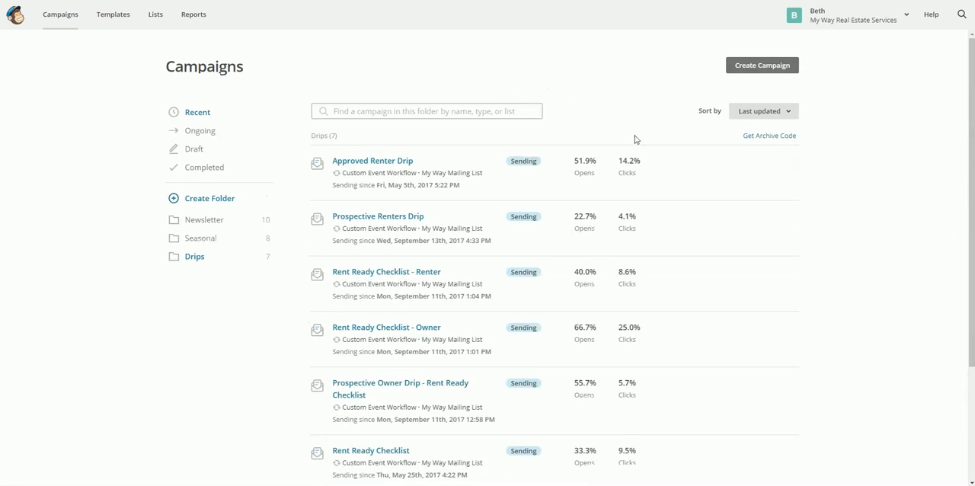
click(387, 162)
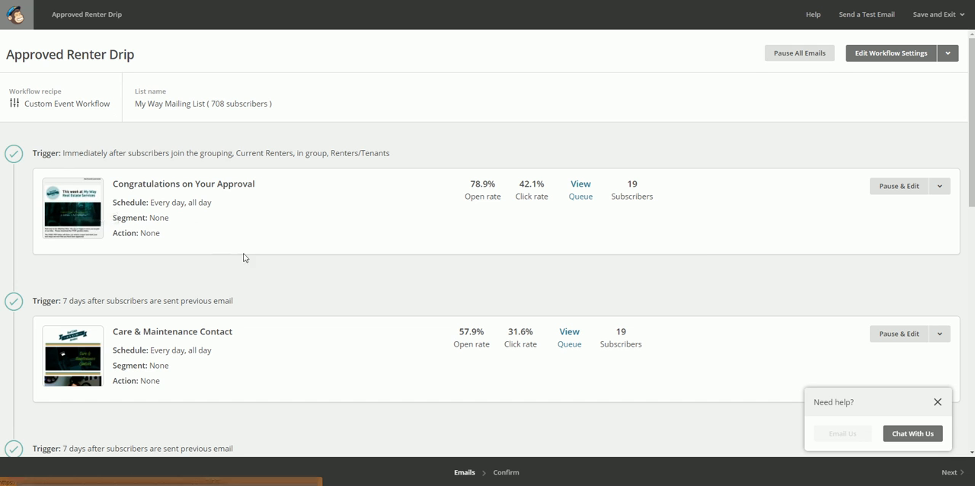
- Examine the triggers, schedules and open and click rates of the first emails in the Approved Renter Drip workflow
scroll(240, 263, down, 3)
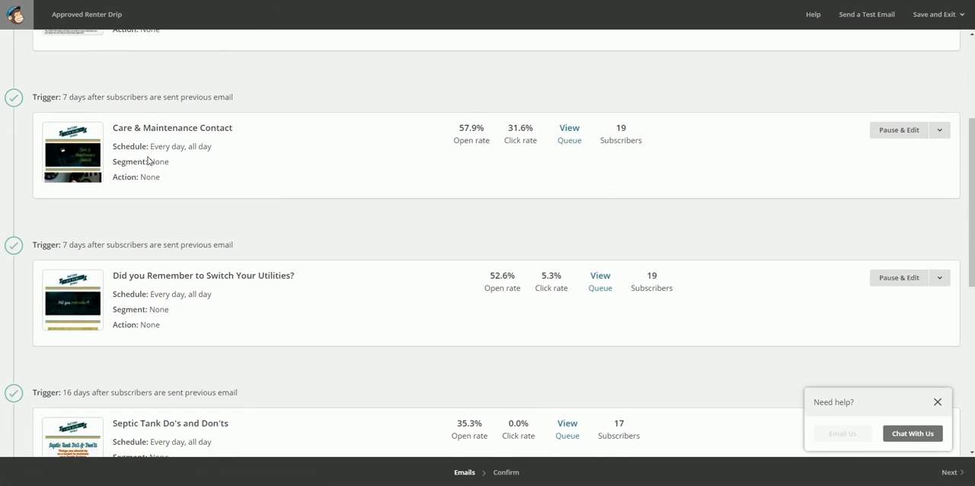
scroll(147, 160, up, 2)
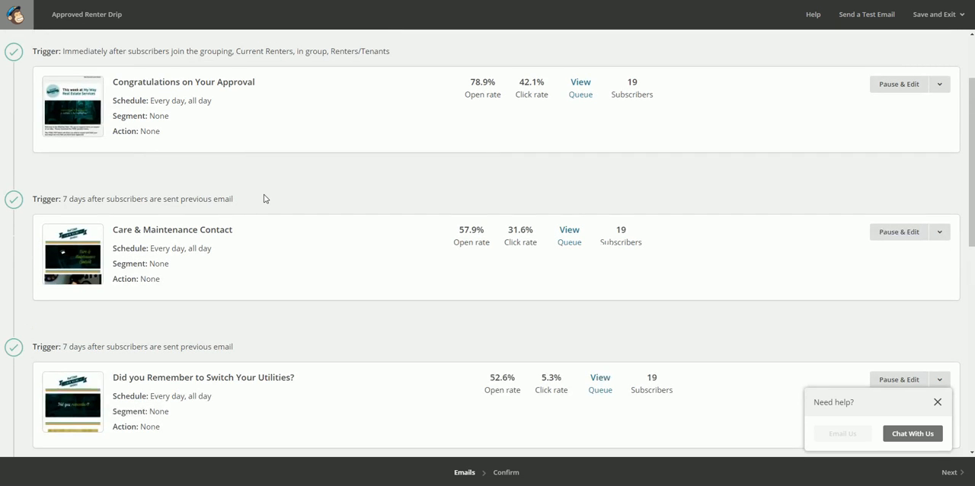
scroll(259, 186, up, 2)
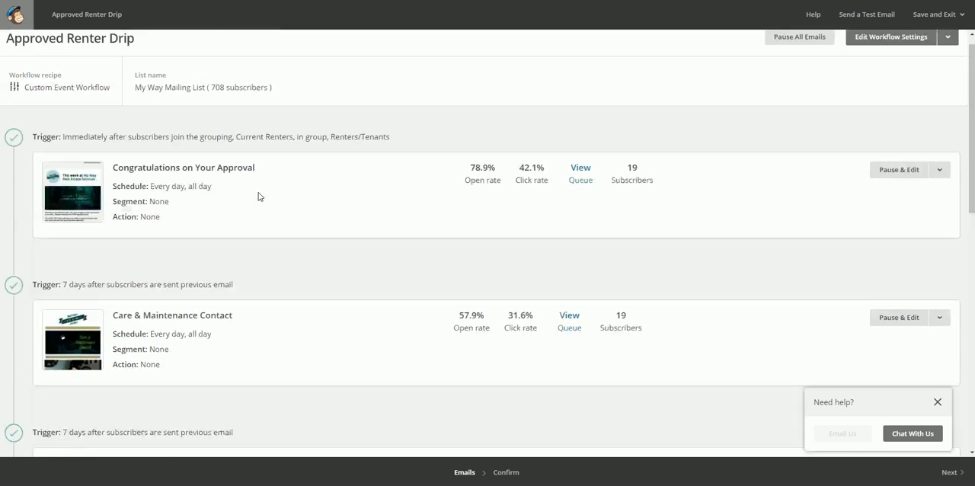
scroll(257, 197, down, 4)
scroll(254, 186, up, 1)
scroll(253, 184, up, 3)
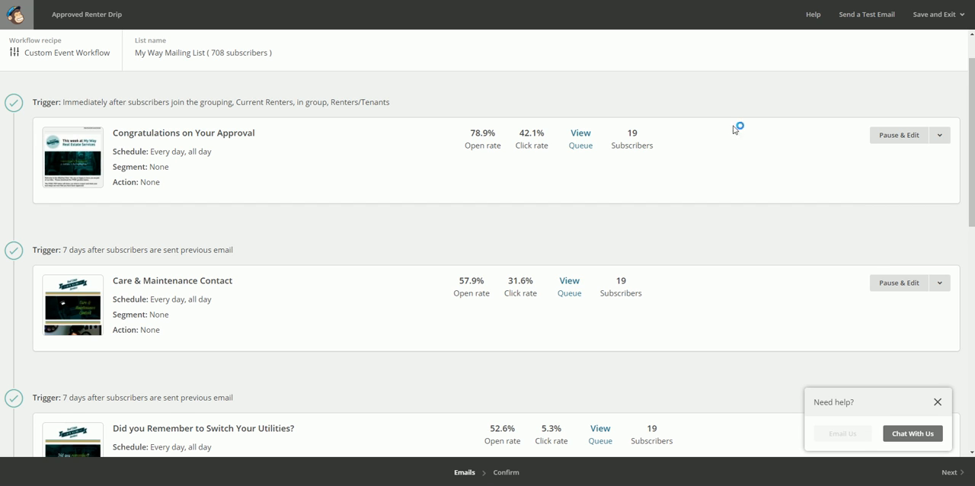
- Check the subscriber queues of the "Congratulations on Your Approval" and "Care & Maintenance Contact" emails, closing each queue window
click(579, 134)
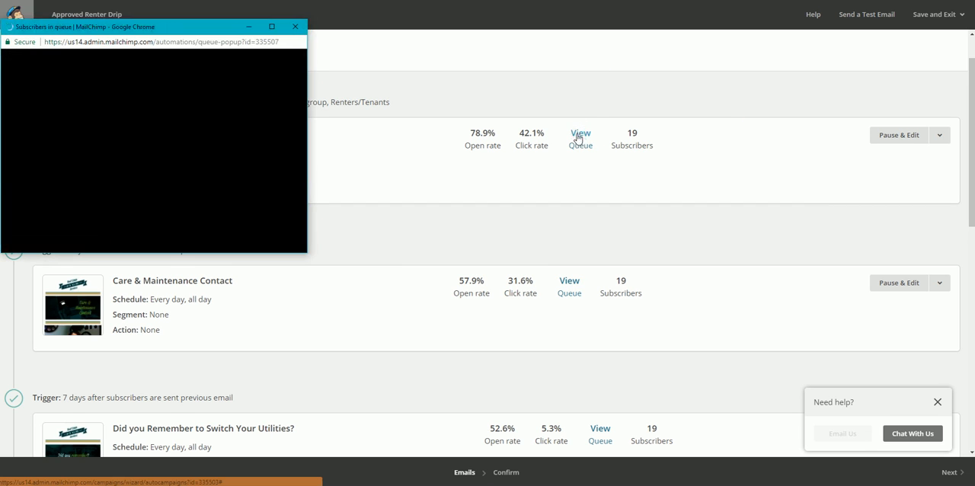
click(297, 27)
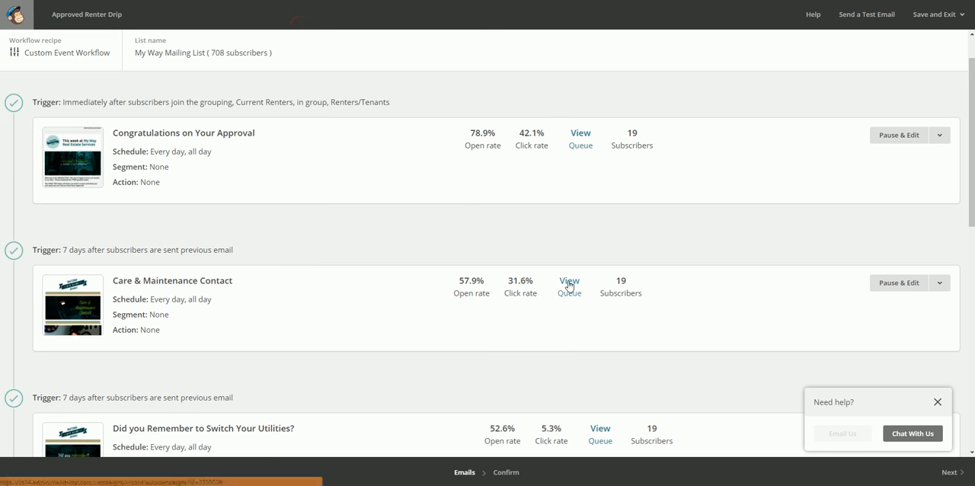
click(569, 284)
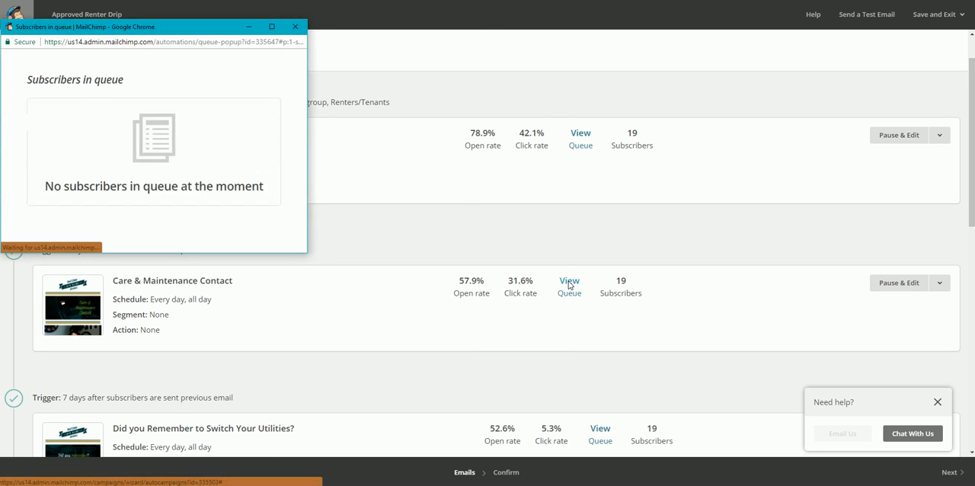
click(295, 26)
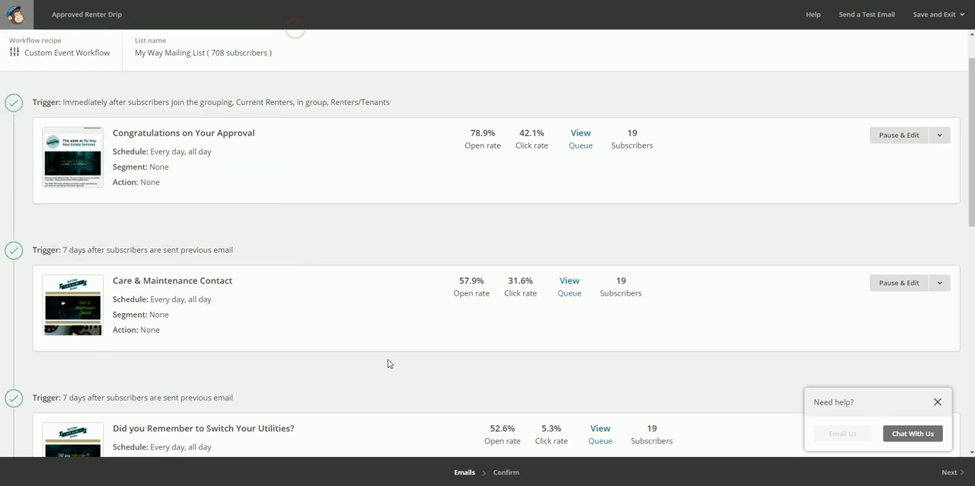
- Check the subscriber queues of the "Septic Tank Do's and Don'ts" and "4 Appliances That Need Cleaning" emails, closing each queue window
scroll(387, 362, down, 2)
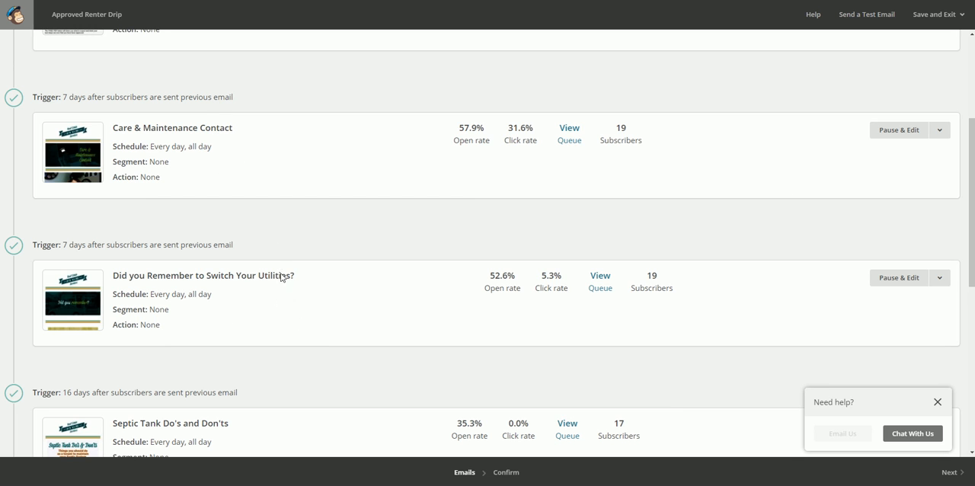
scroll(294, 319, down, 2)
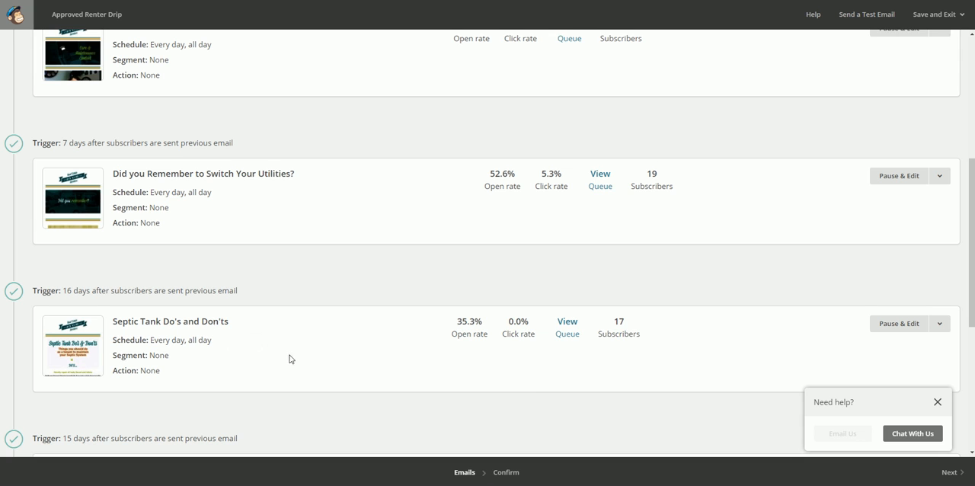
click(567, 323)
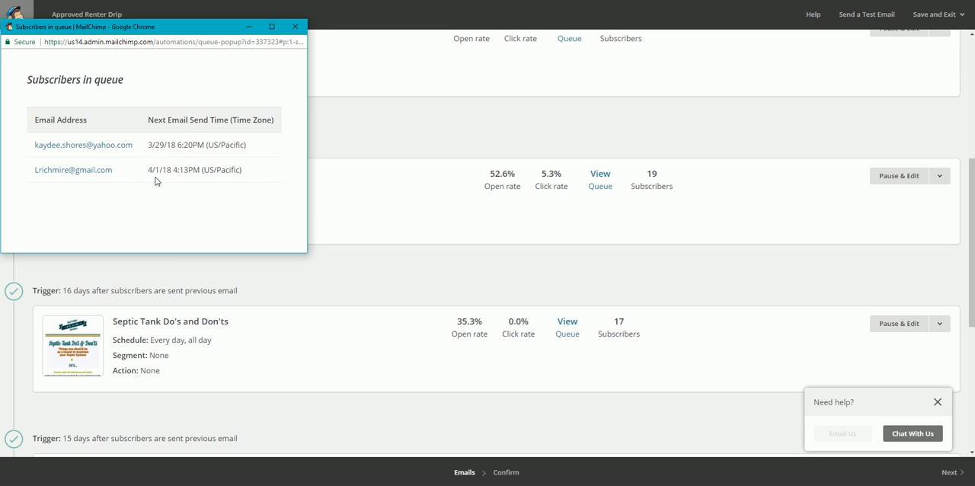
click(296, 27)
scroll(381, 318, down, 2)
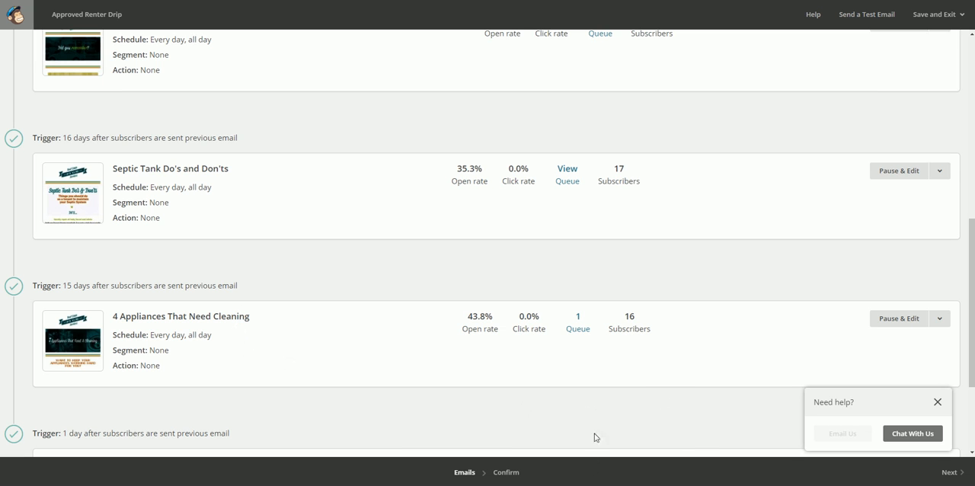
click(578, 329)
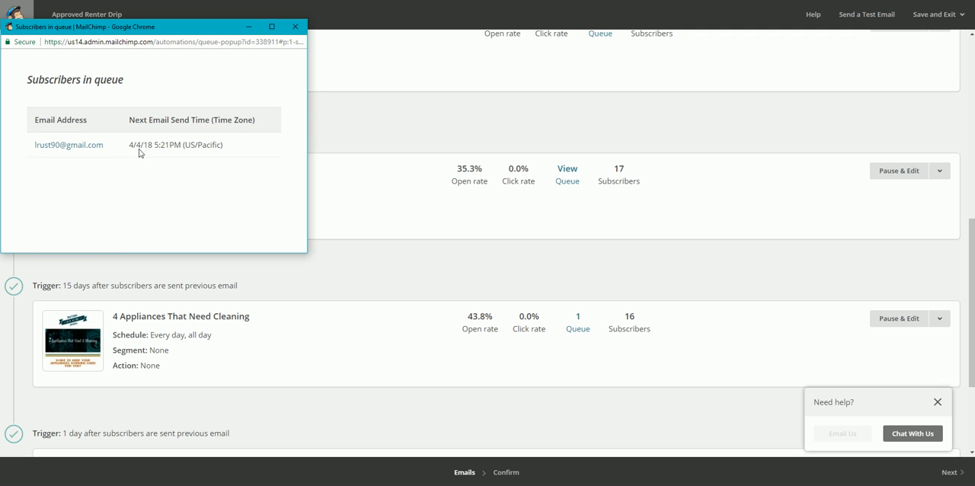
click(297, 27)
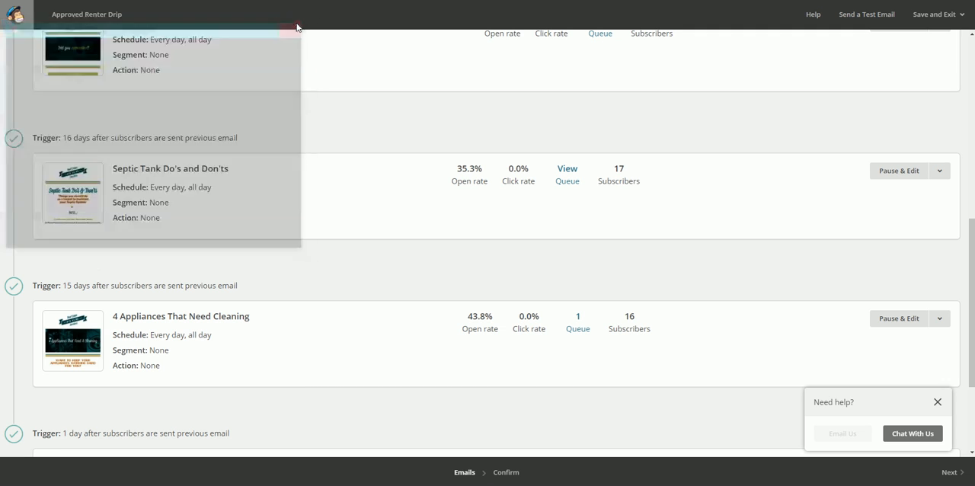
- Review the full Approved Renter Drip email sequence from the approval congratulations to the Fire Safety email
scroll(707, 251, up, 3)
scroll(705, 246, up, 3)
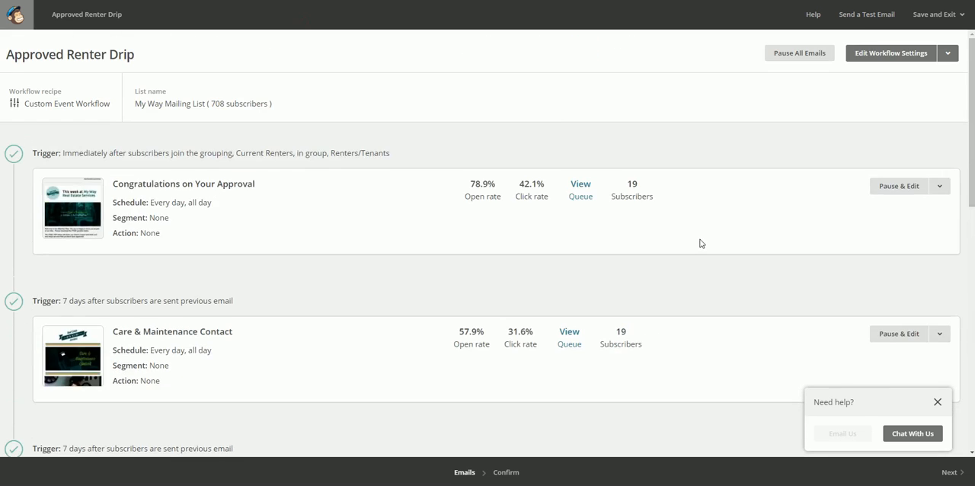
scroll(701, 244, down, 8)
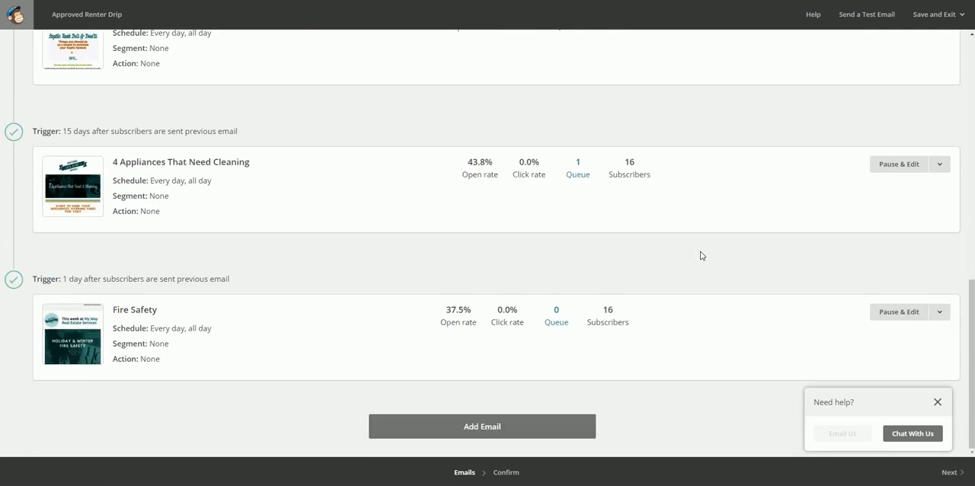
scroll(701, 256, up, 10)
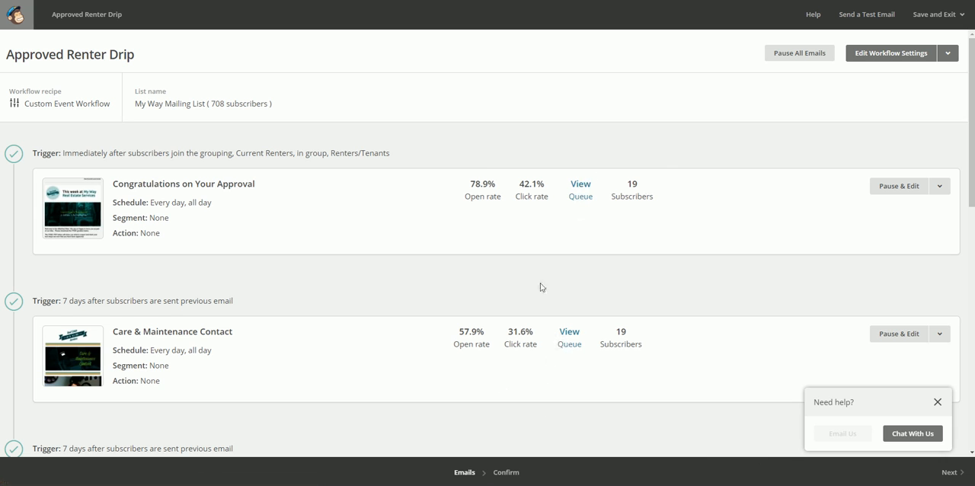
scroll(648, 266, down, 5)
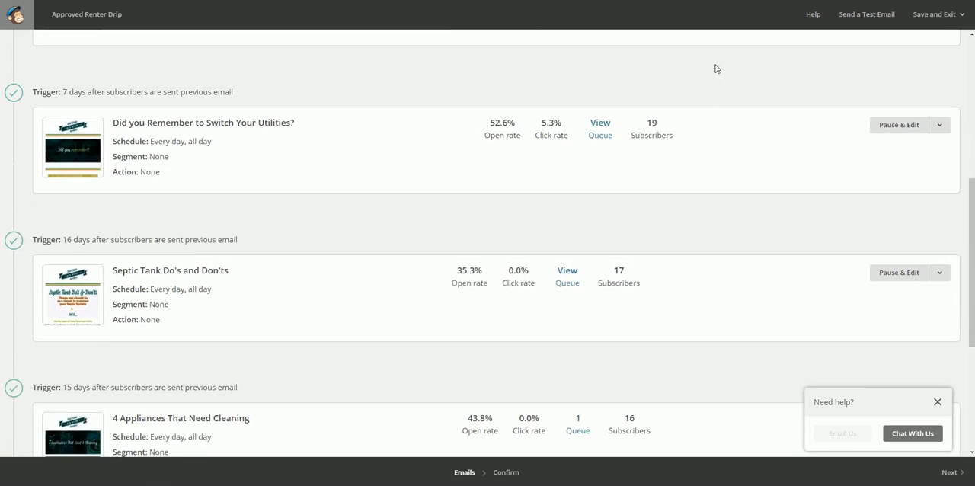
- Recheck the triggers and open and click rates from the Care & Maintenance Contact email through the 4 Appliances That Need Cleaning email
scroll(700, 207, down, 1)
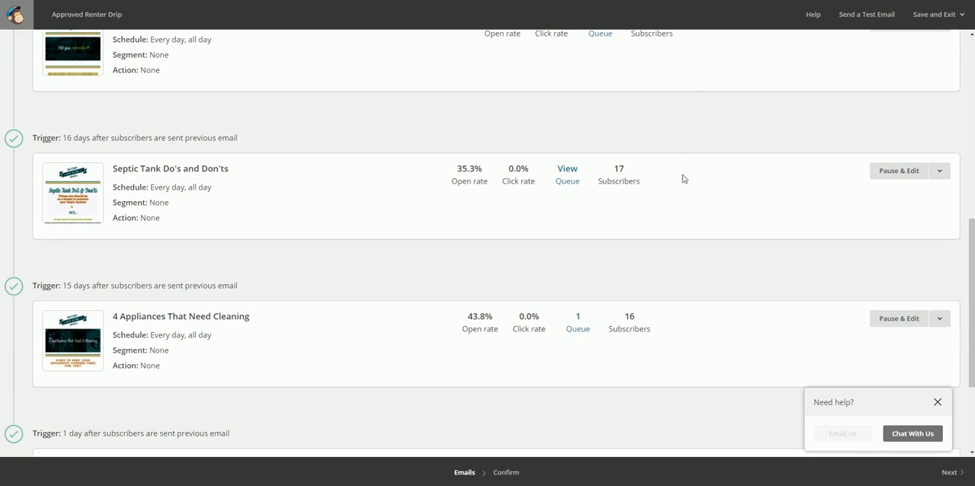
scroll(681, 187, up, 3)
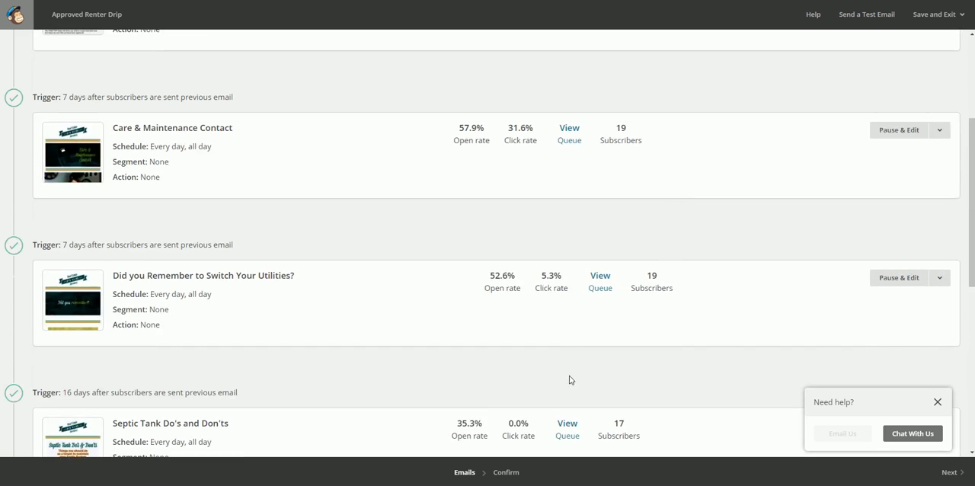
scroll(576, 100, down, 3)
scroll(708, 212, up, 2)
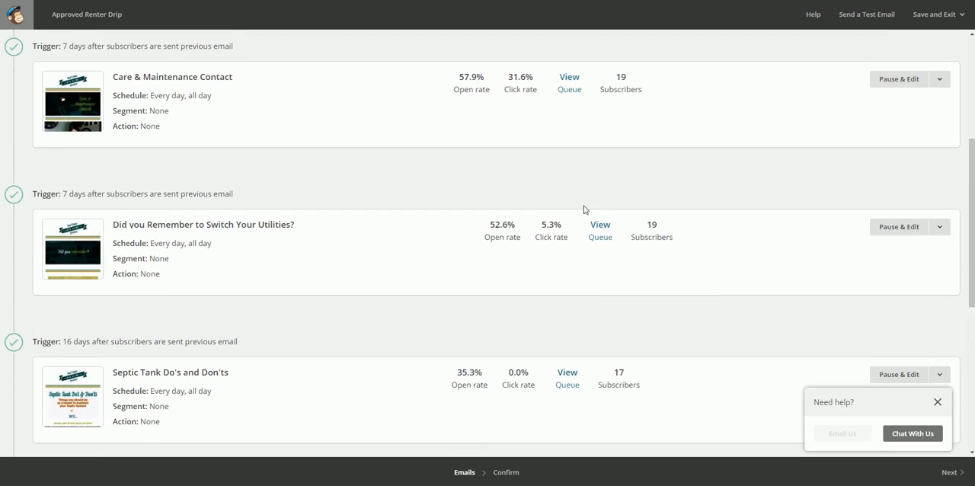
scroll(239, 199, down, 3)
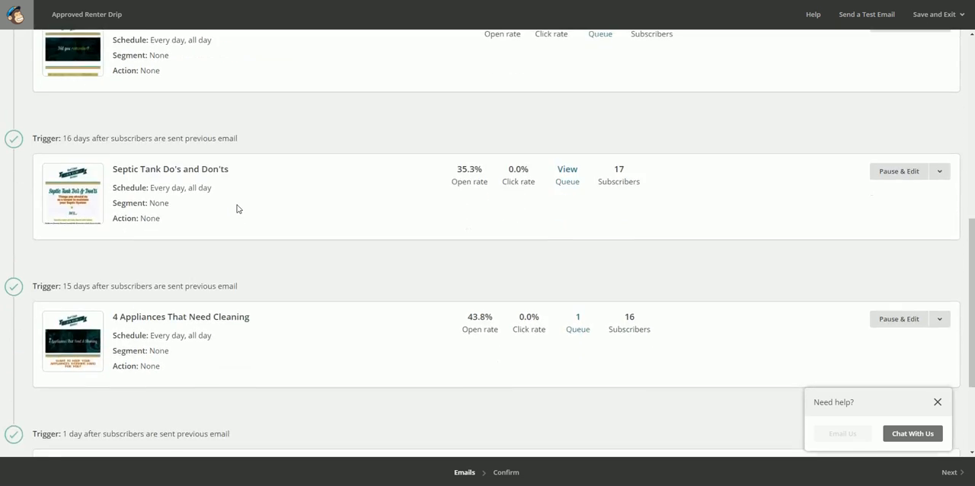
scroll(237, 210, up, 6)
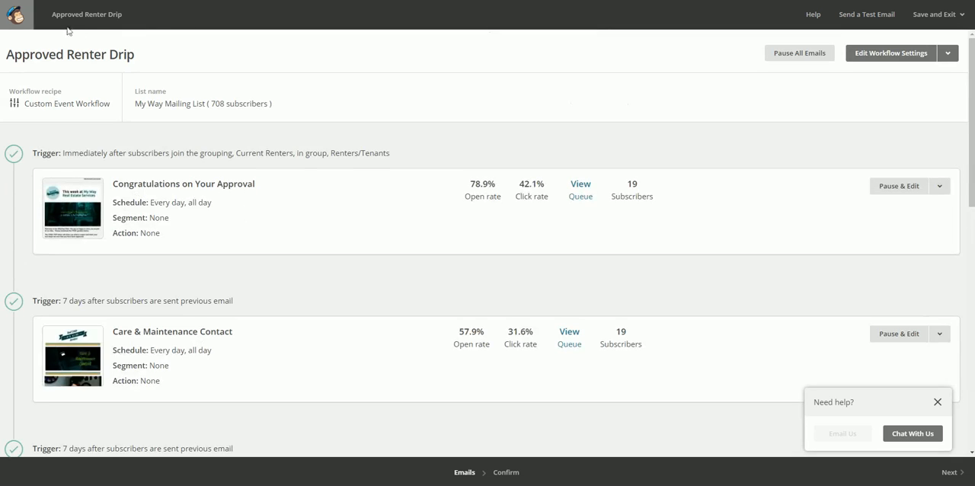
- Leave the Approved Renter Drip workflow and open the Rent Ready Checklist - Renter workflow from the Drips campaign folder
click(18, 17)
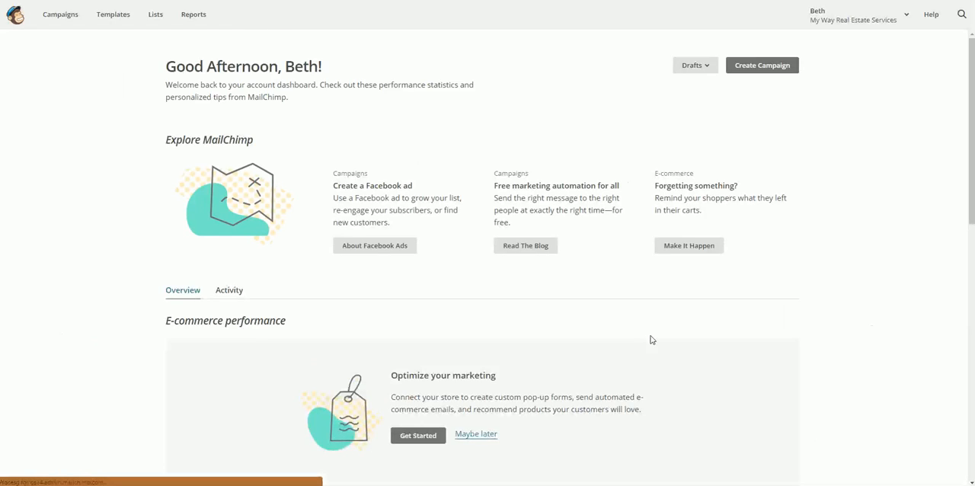
click(52, 16)
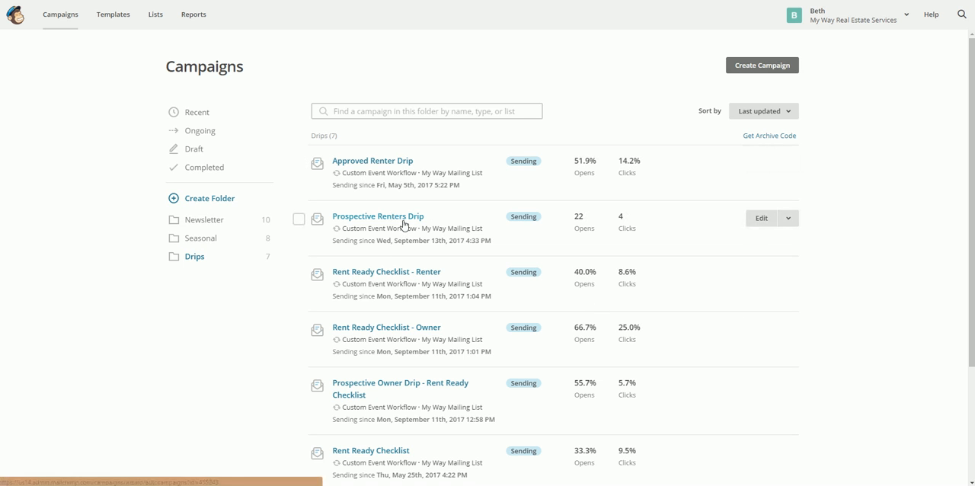
click(404, 276)
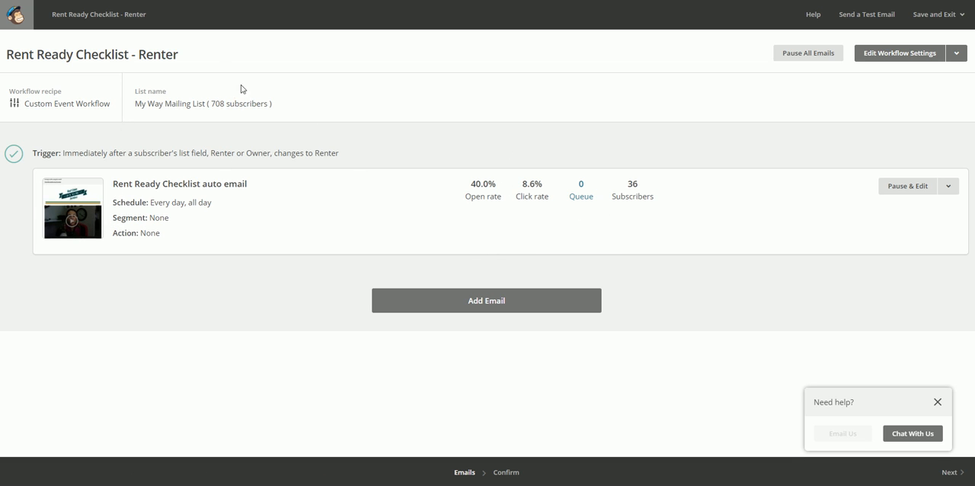
- Leave the workflow, open the saved email templates and look through the first page of the list
click(21, 25)
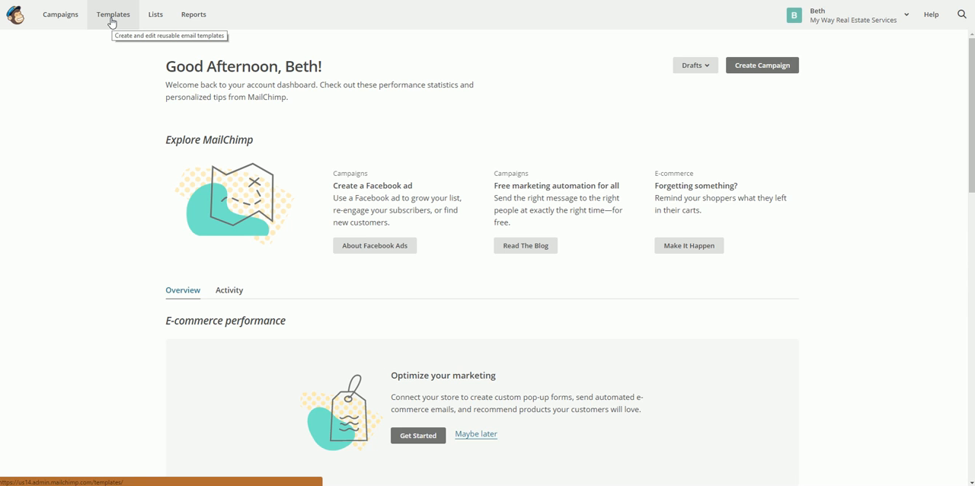
click(111, 21)
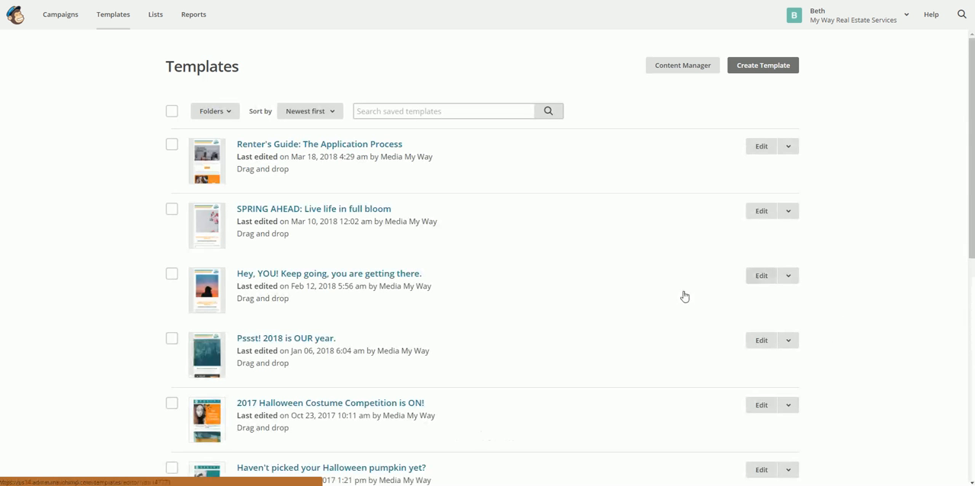
scroll(622, 322, down, 5)
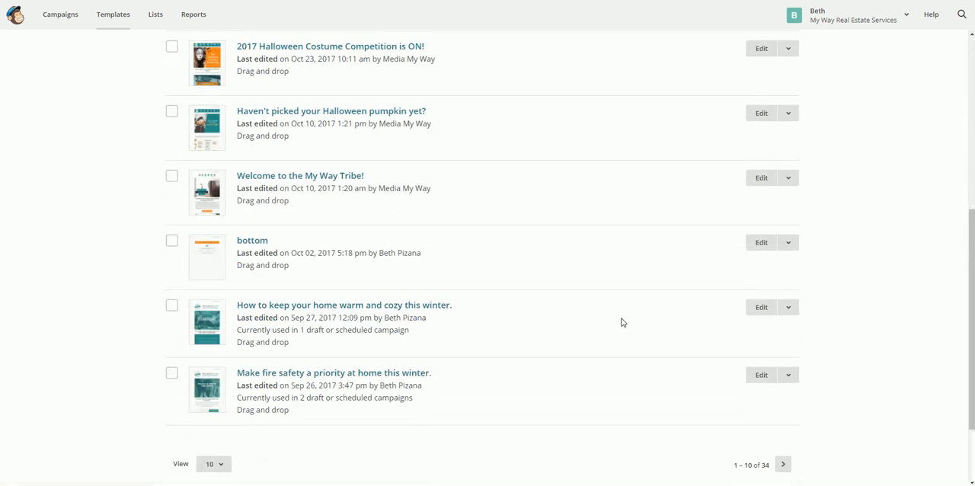
scroll(622, 322, down, 2)
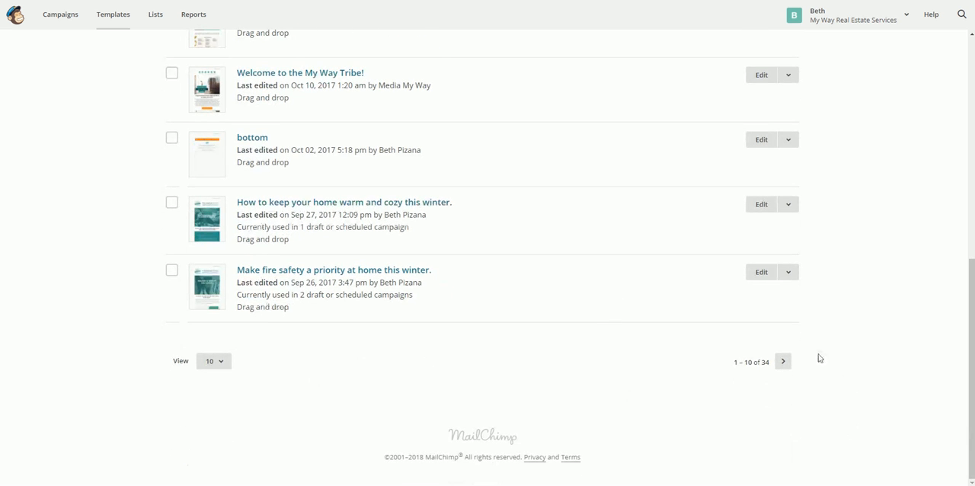
- Go to the second page of saved templates and review it from 7 STEPS TO SUCCESSFUL LEASING down to Pests
click(784, 362)
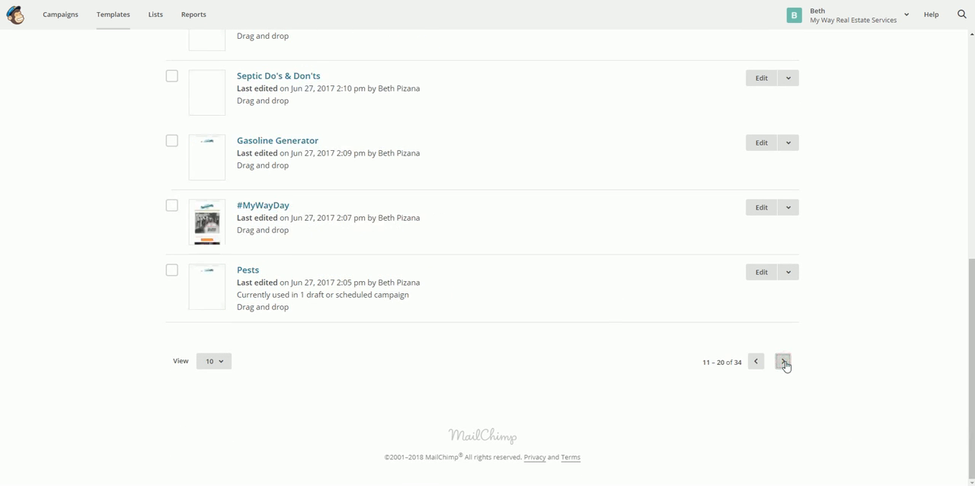
scroll(435, 263, up, 3)
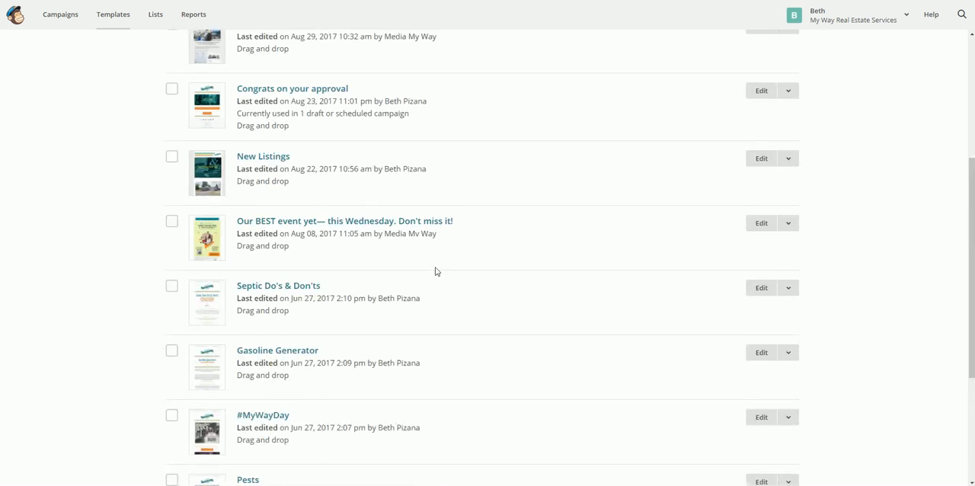
scroll(435, 271, up, 3)
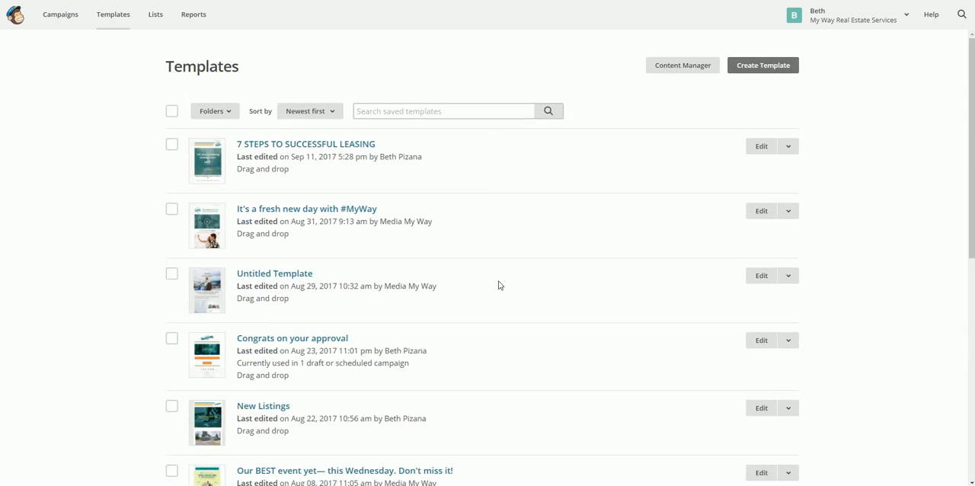
scroll(499, 285, down, 2)
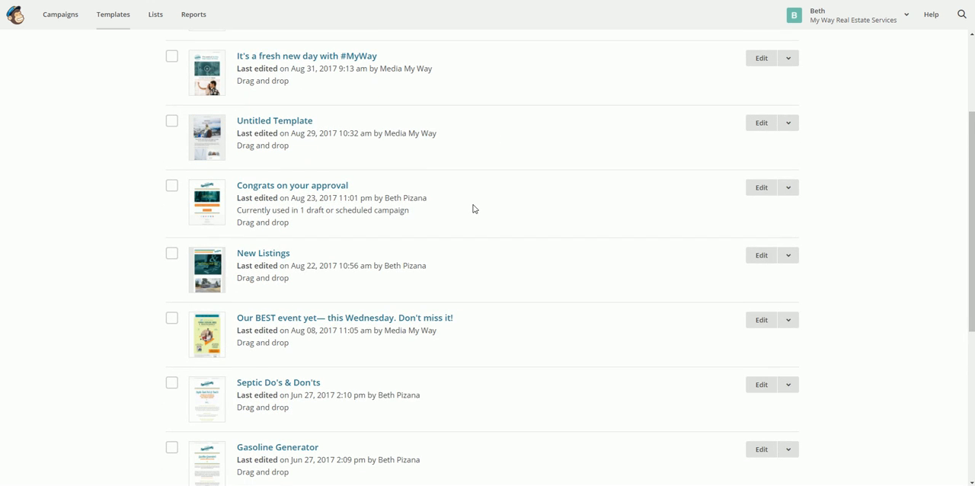
scroll(473, 208, down, 1)
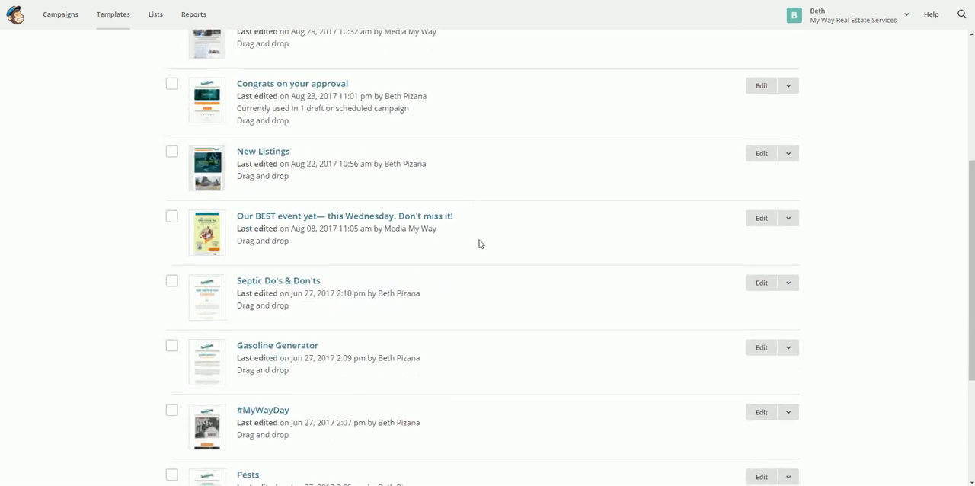
scroll(474, 307, down, 3)
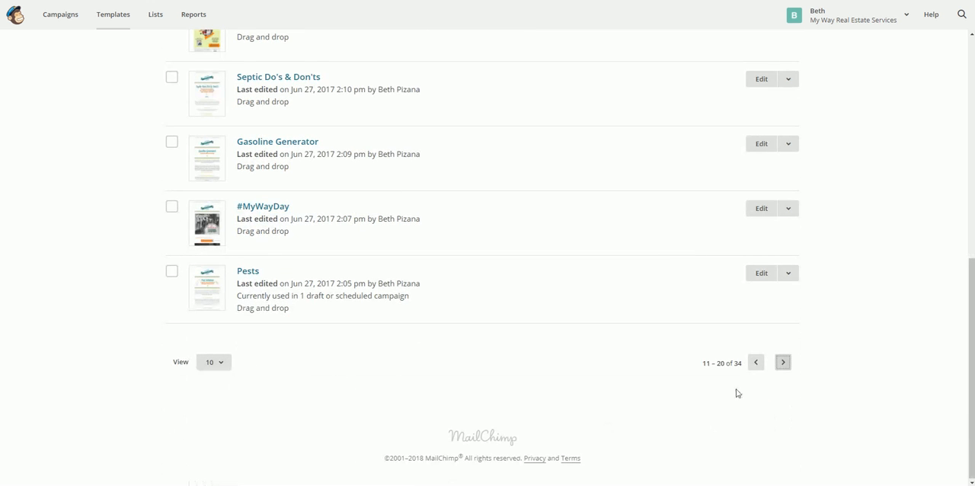
- Go to the third page of saved templates and look through its entries to locate the RentReadyChecklist template
click(782, 366)
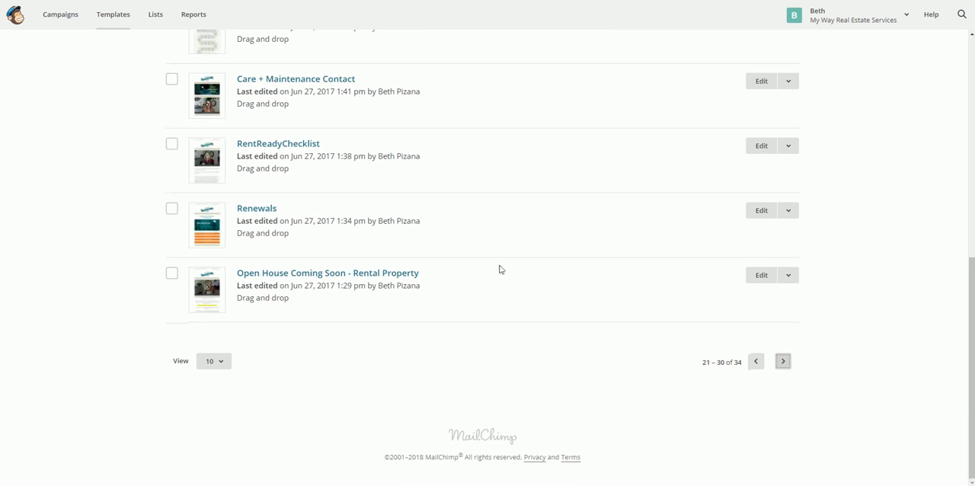
scroll(430, 305, up, 3)
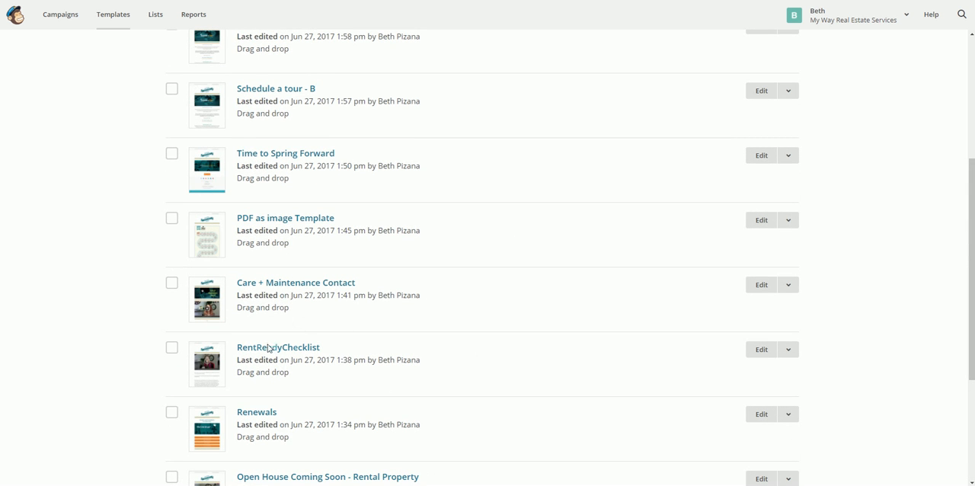
scroll(354, 352, up, 4)
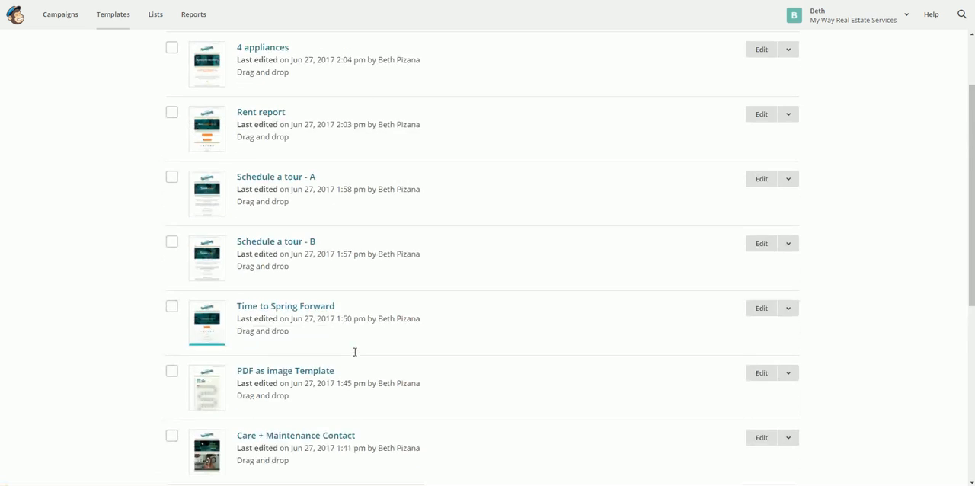
scroll(354, 355, down, 4)
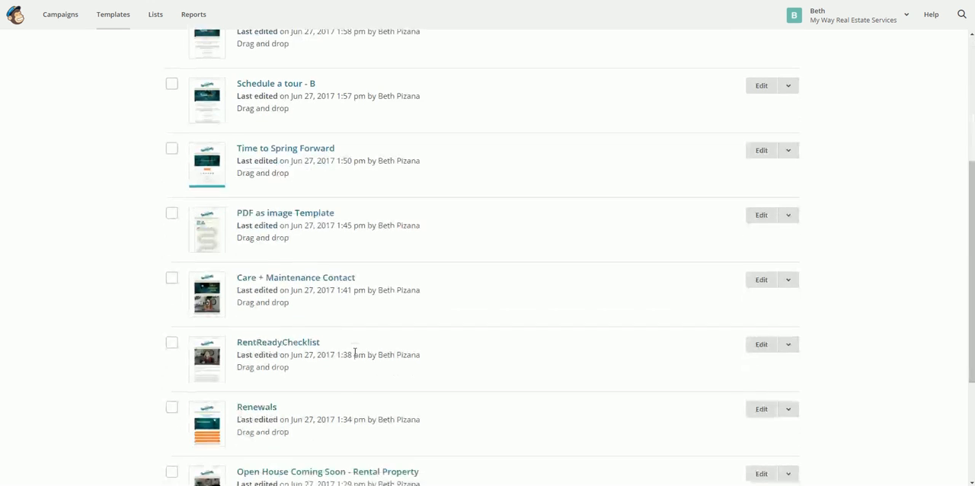
- Open the RentReadyChecklist template in the editor and look over its logo header, video and introductory text
click(282, 349)
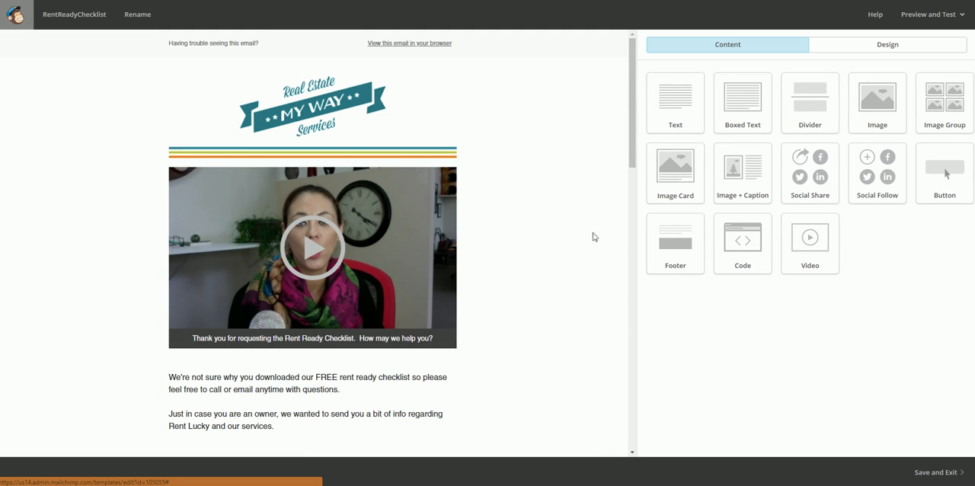
scroll(579, 221, down, 5)
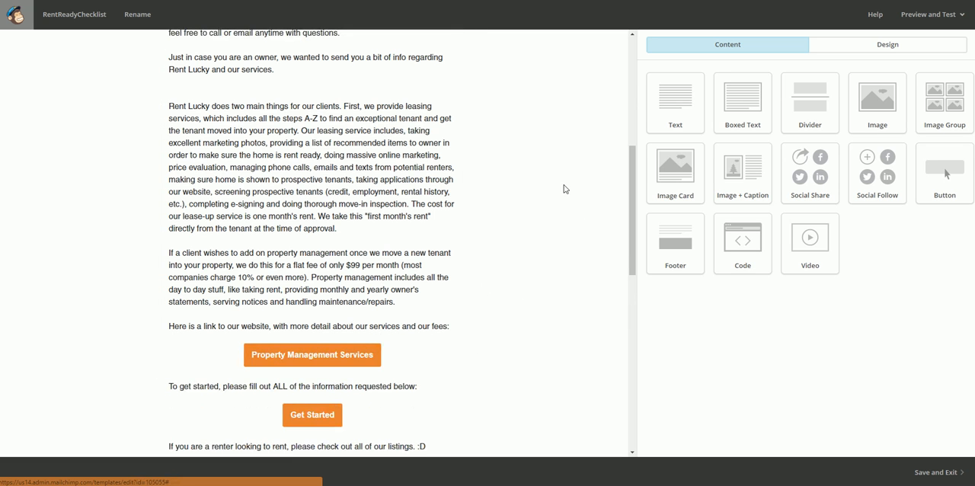
scroll(564, 190, up, 2)
scroll(562, 196, up, 2)
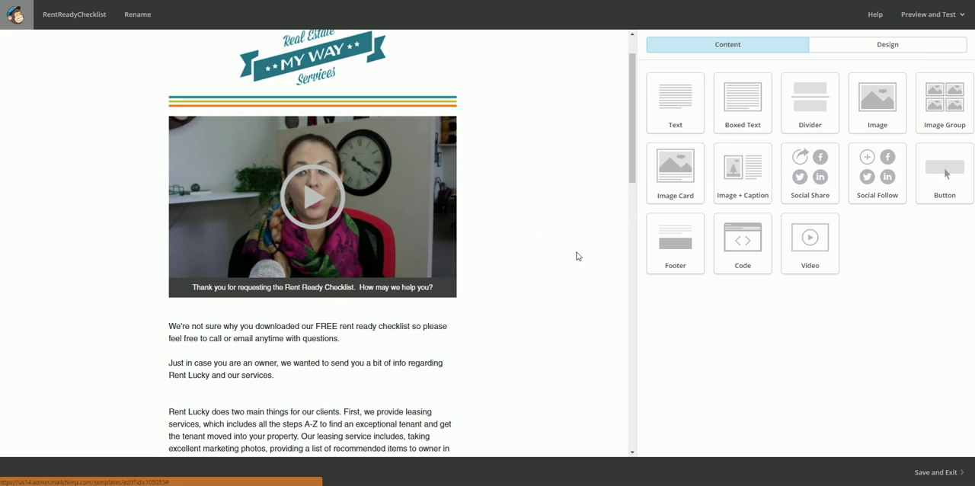
- Read through the RentReadyChecklist template from the body text and call-to-action buttons down to the signature and footer
scroll(565, 227, down, 2)
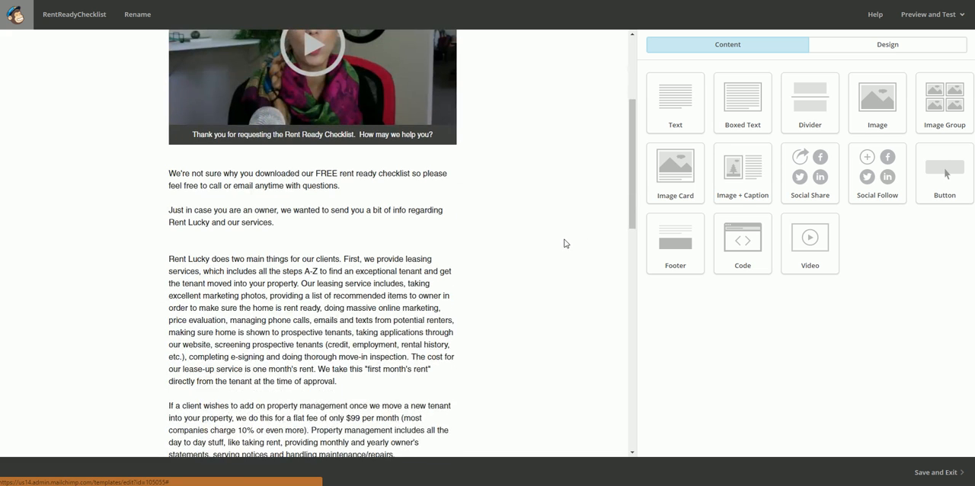
scroll(560, 242, down, 4)
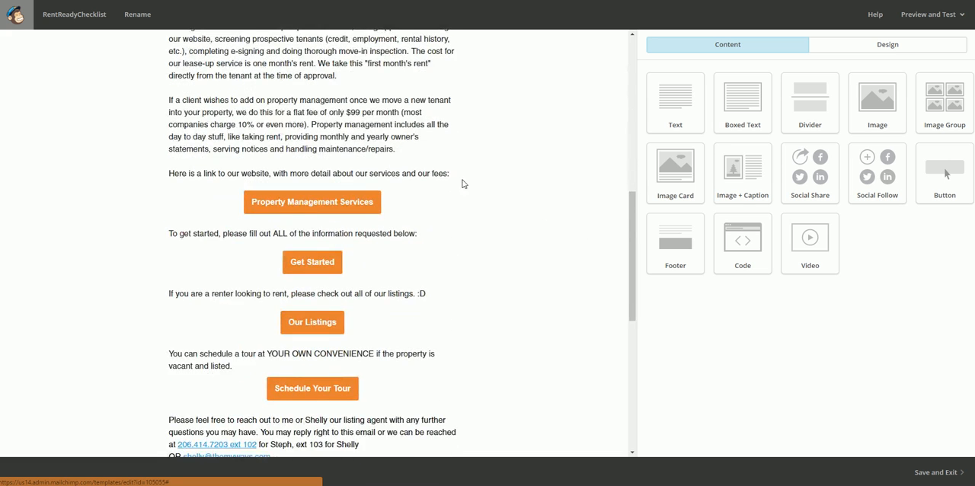
scroll(587, 258, down, 4)
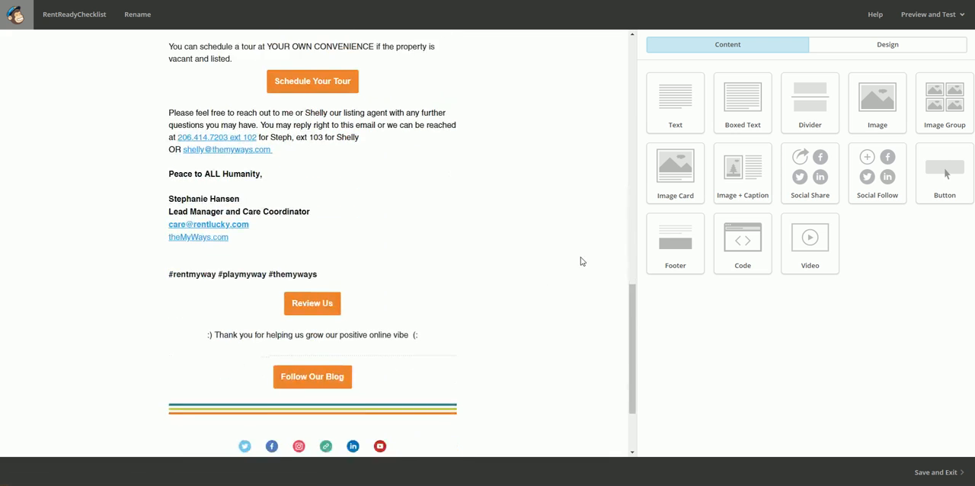
scroll(587, 258, down, 2)
scroll(542, 243, up, 3)
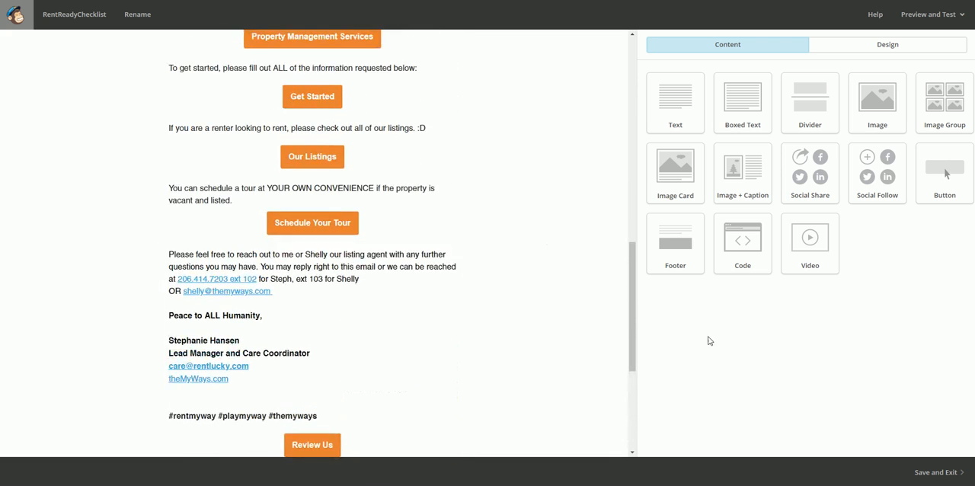
scroll(518, 308, down, 3)
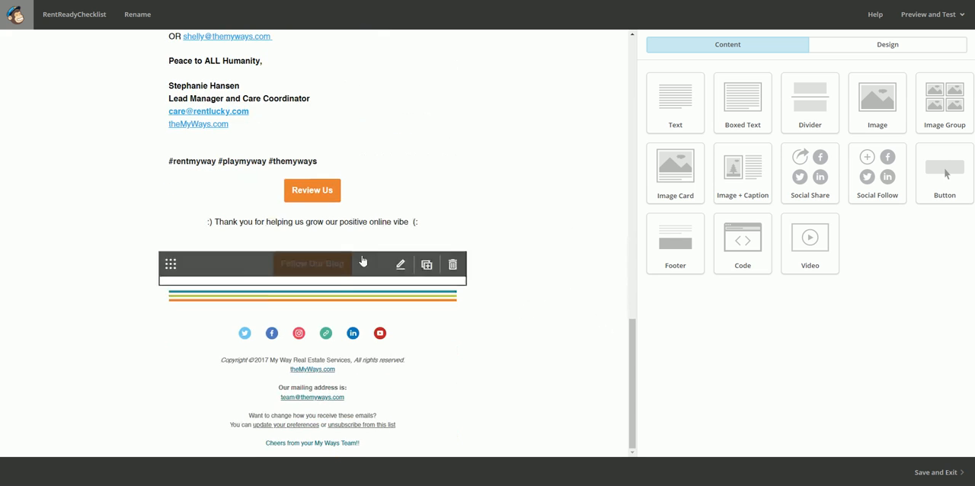
- Compare the template's coloured stripe divider and social links in the footer with the logo and stripes in its header
mouse_move(303, 303)
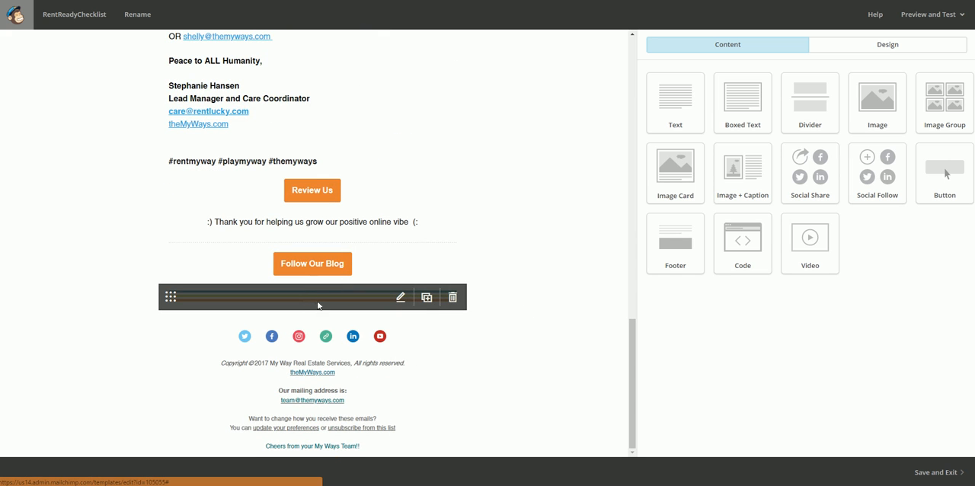
scroll(561, 261, up, 15)
mouse_move(310, 93)
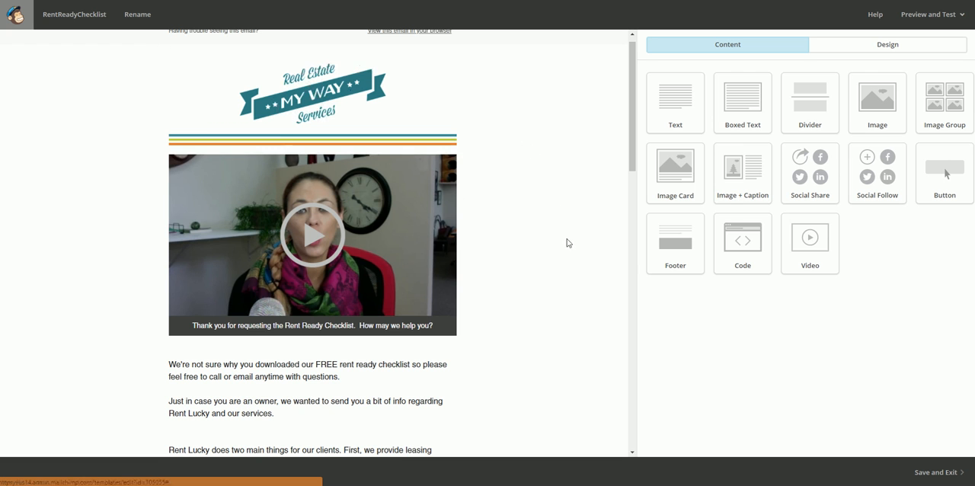
scroll(568, 227, down, 4)
scroll(555, 262, down, 4)
scroll(552, 264, down, 3)
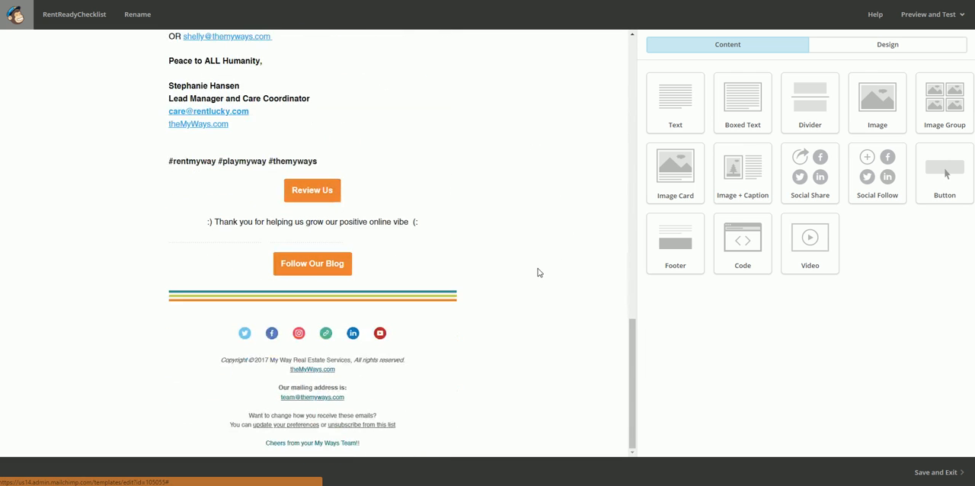
- Examine the signature block with its contact links and the Review Us and Follow Our Blog buttons
scroll(537, 273, up, 1)
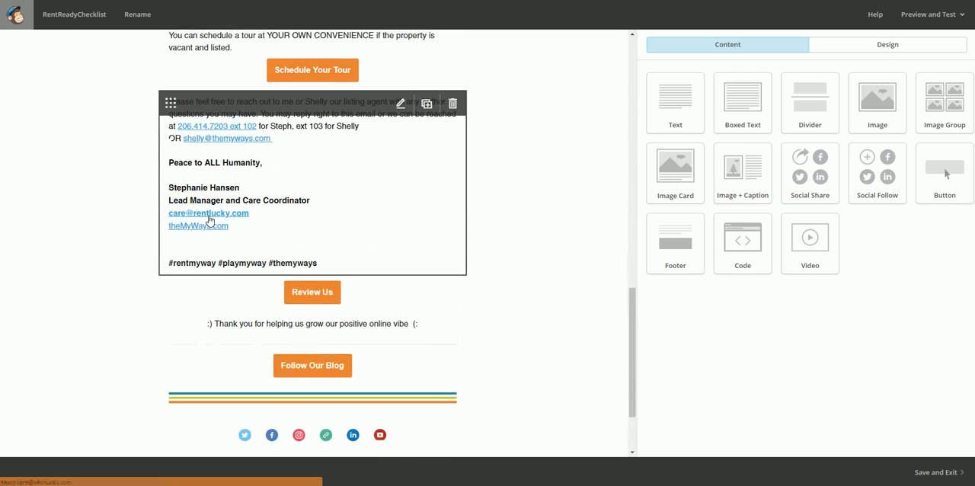
scroll(483, 374, down, 1)
scroll(467, 344, up, 2)
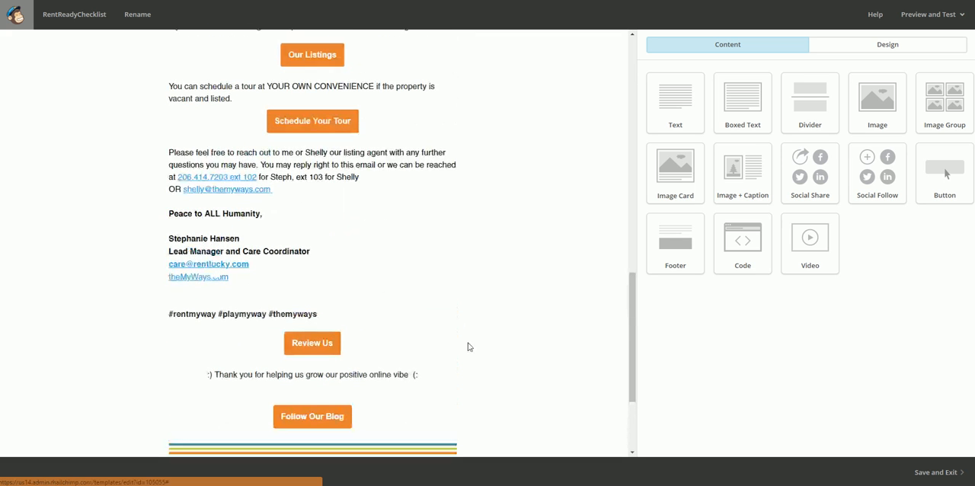
- Review the RentReadyChecklist template once more, from the footer and header to the service buttons and signature
scroll(536, 346, down, 3)
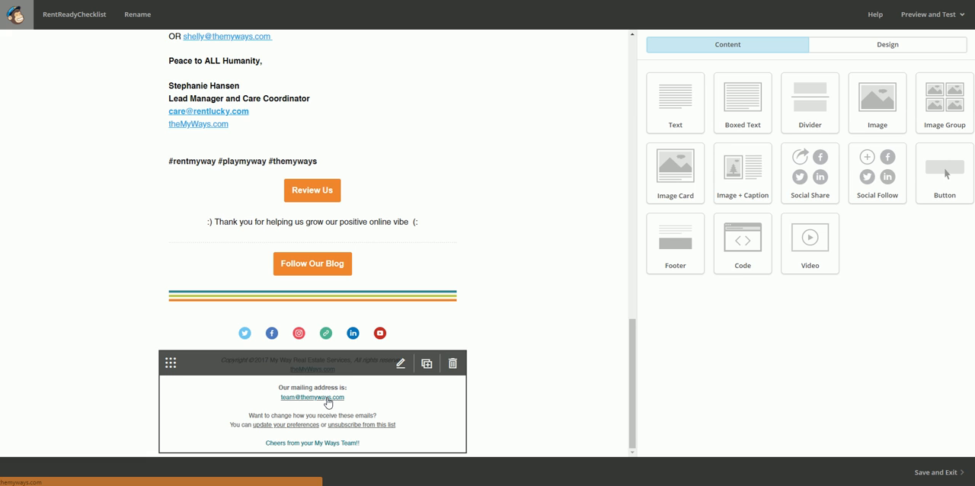
scroll(541, 243, up, 15)
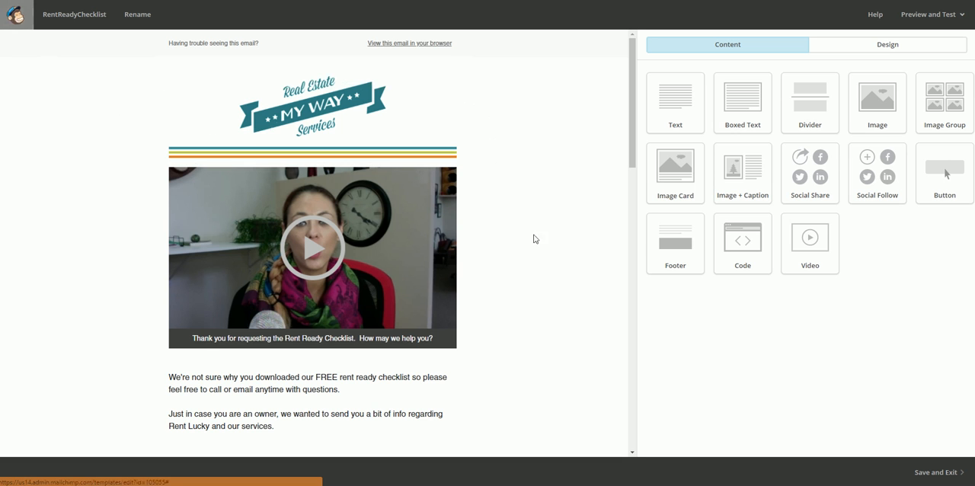
scroll(537, 242, down, 6)
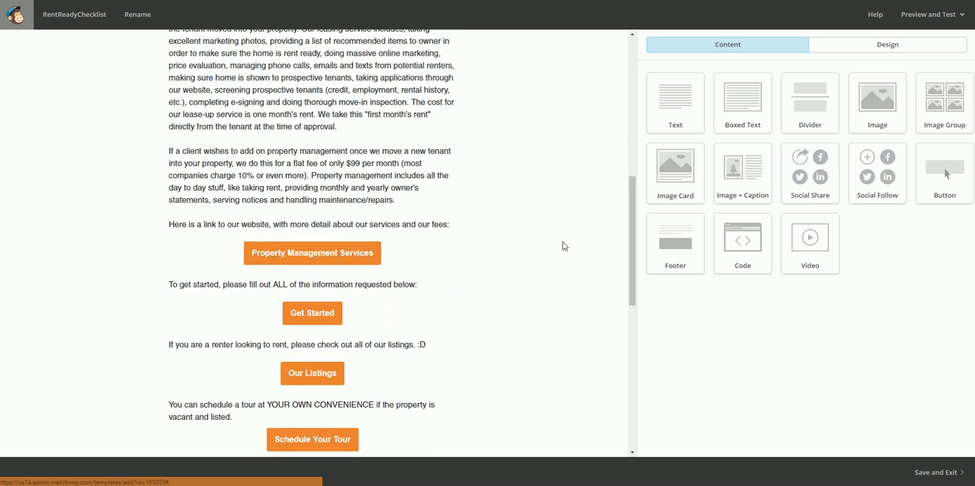
scroll(564, 246, down, 5)
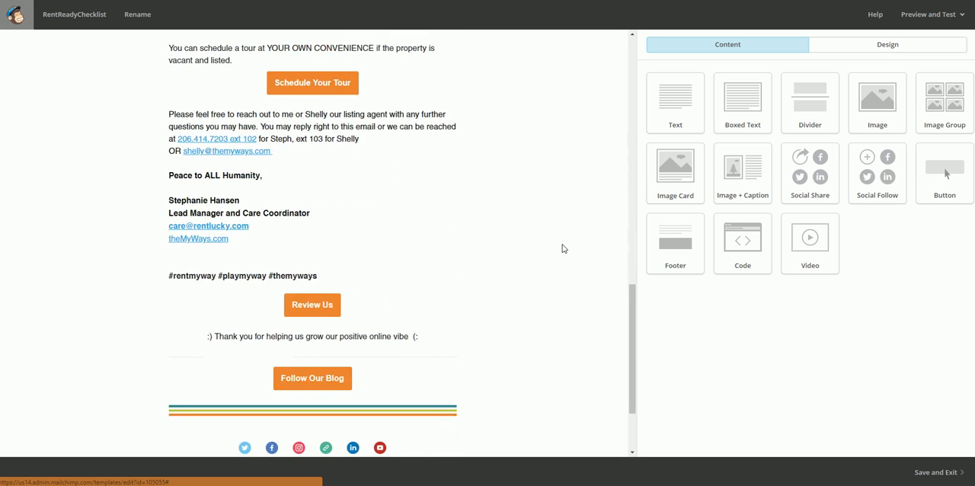
scroll(553, 269, up, 10)
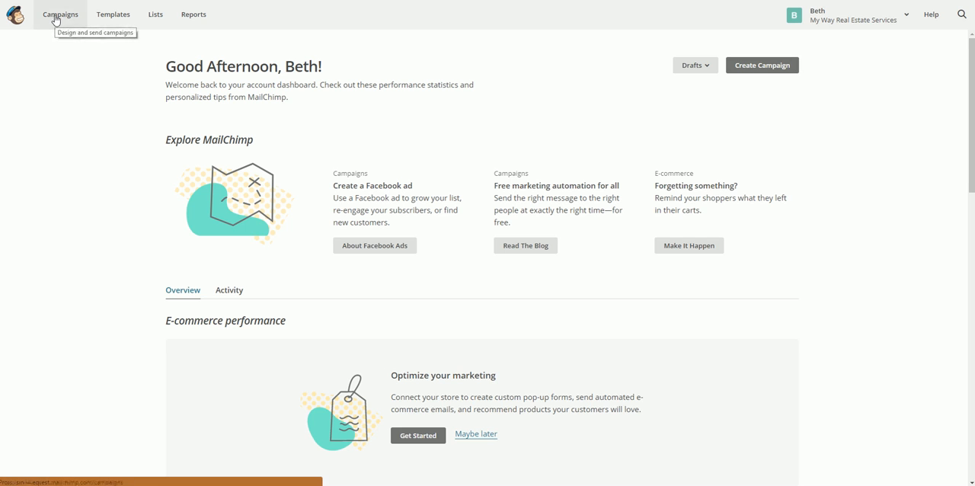
- Create a campaign from the saved template "Renter's Guide: The Application Process"
click(101, 18)
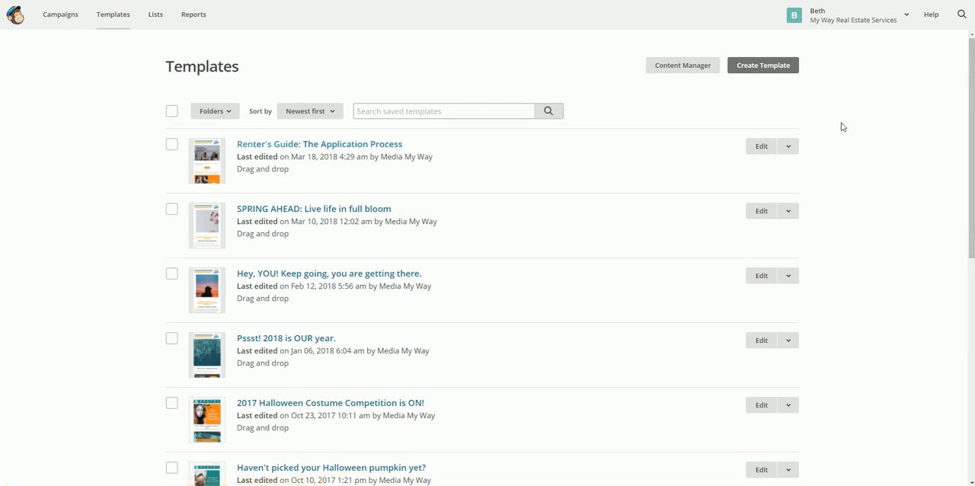
click(789, 149)
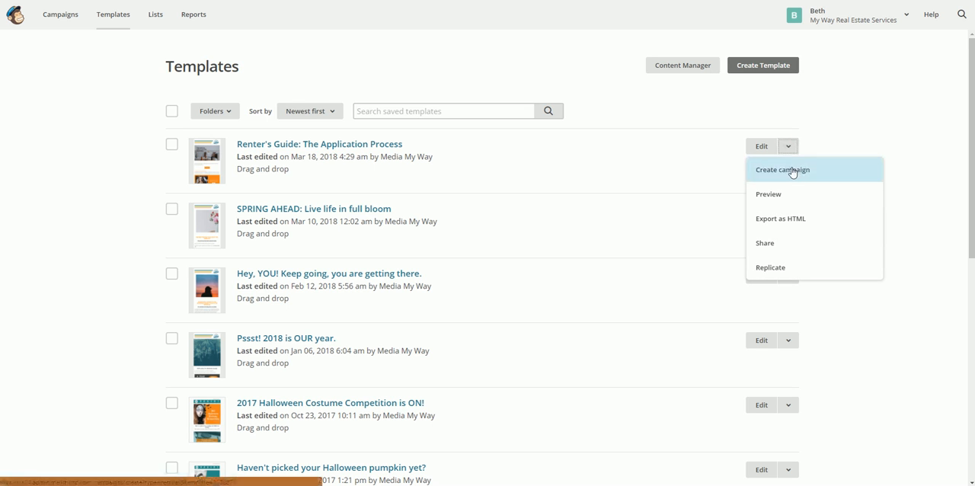
click(784, 169)
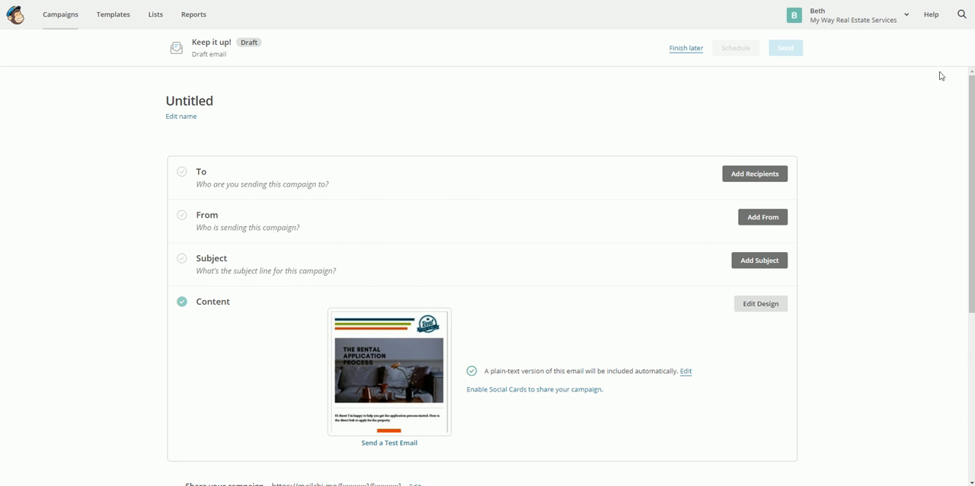
- Address the campaign to My Way Mailing List, using the "Group or new segment" option
click(763, 176)
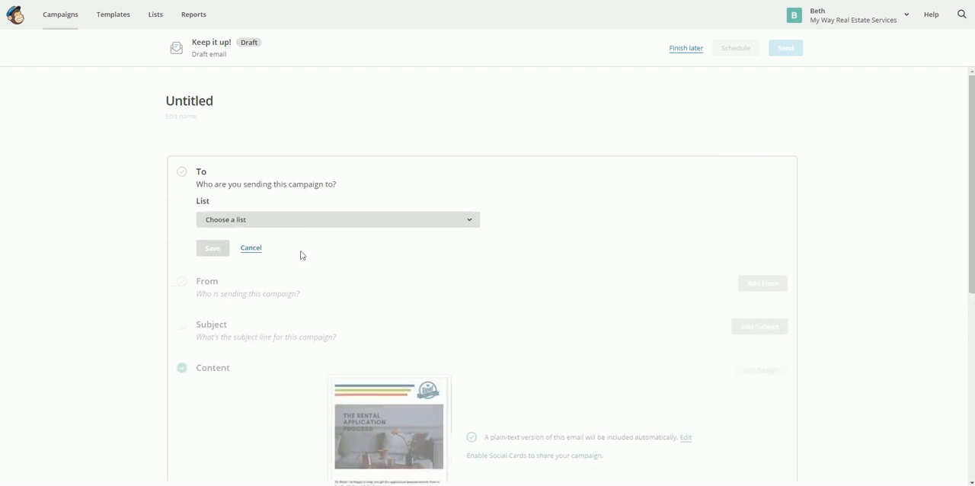
click(432, 226)
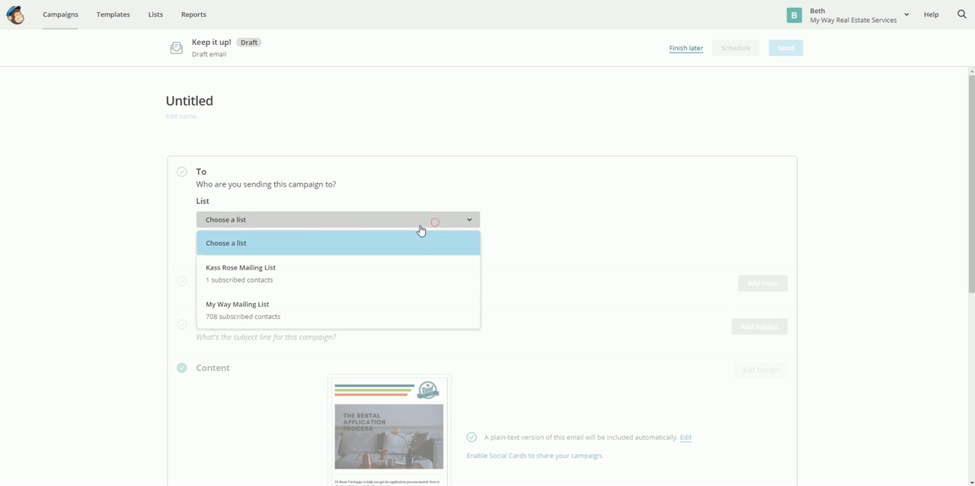
click(244, 313)
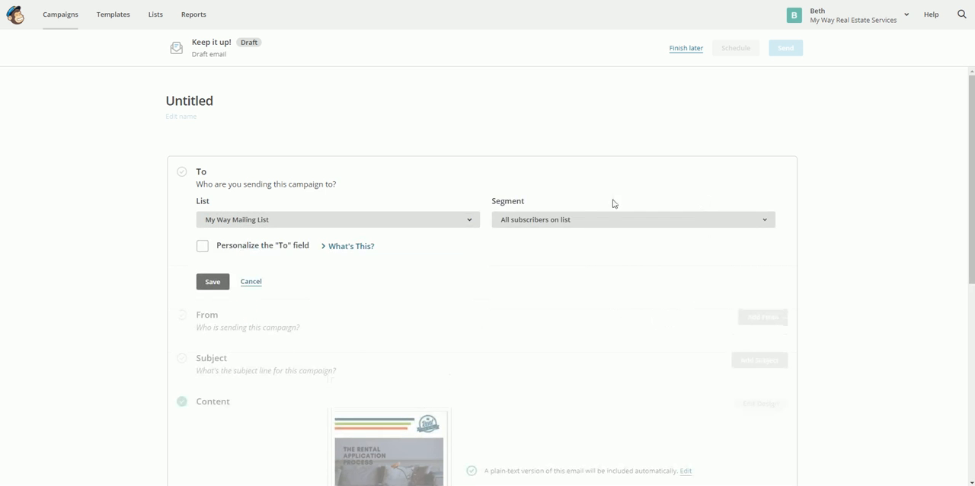
click(554, 222)
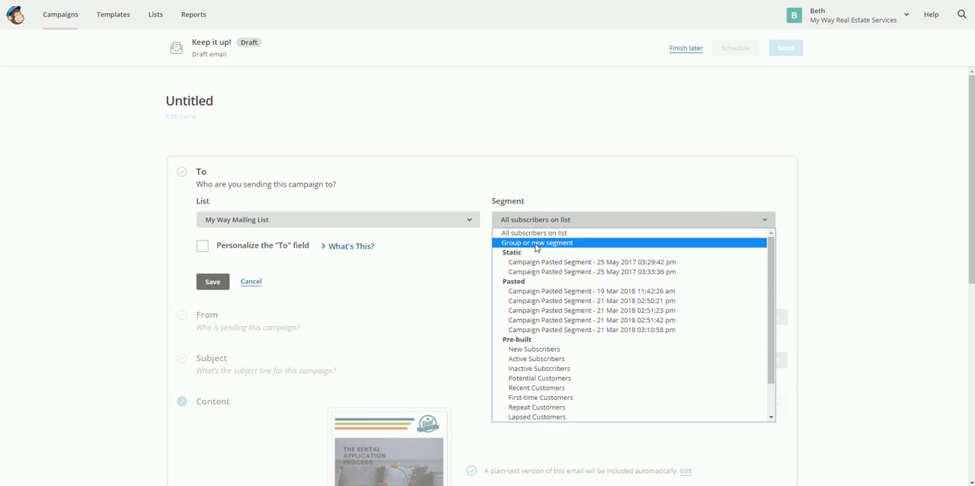
click(536, 243)
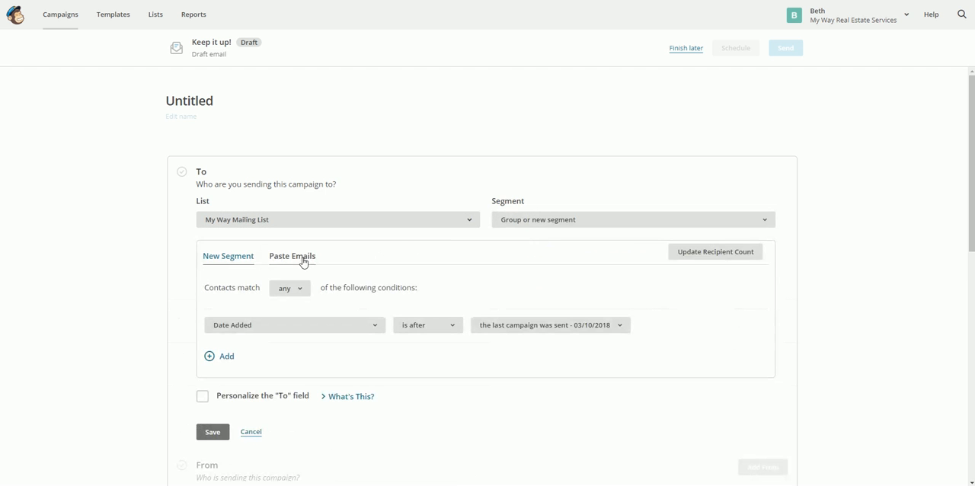
- Build a pasted-emails segment that includes the recipient's email address, and save the campaign's recipients
click(297, 261)
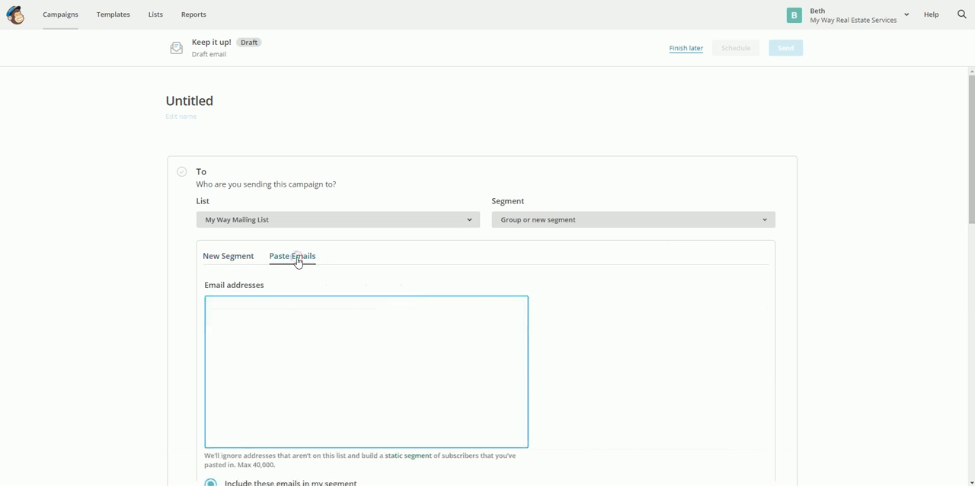
click(232, 305)
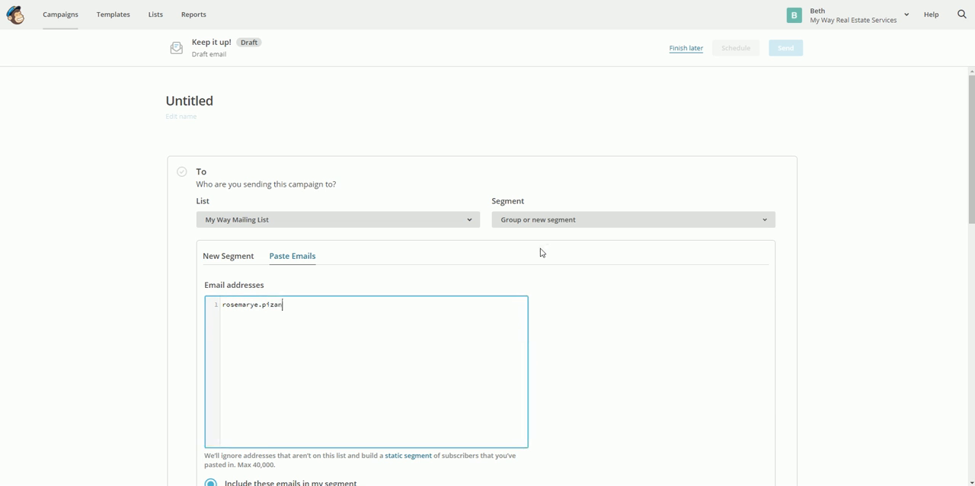
scroll(620, 370, down, 4)
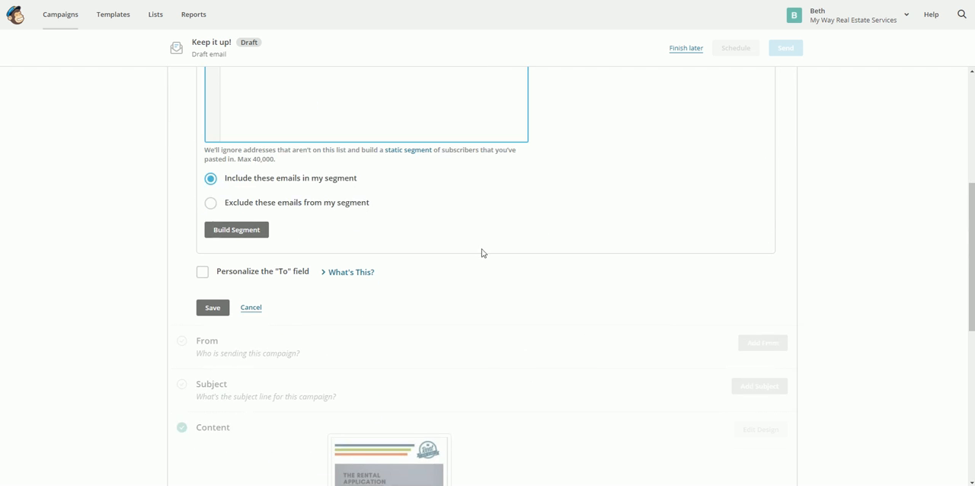
click(242, 233)
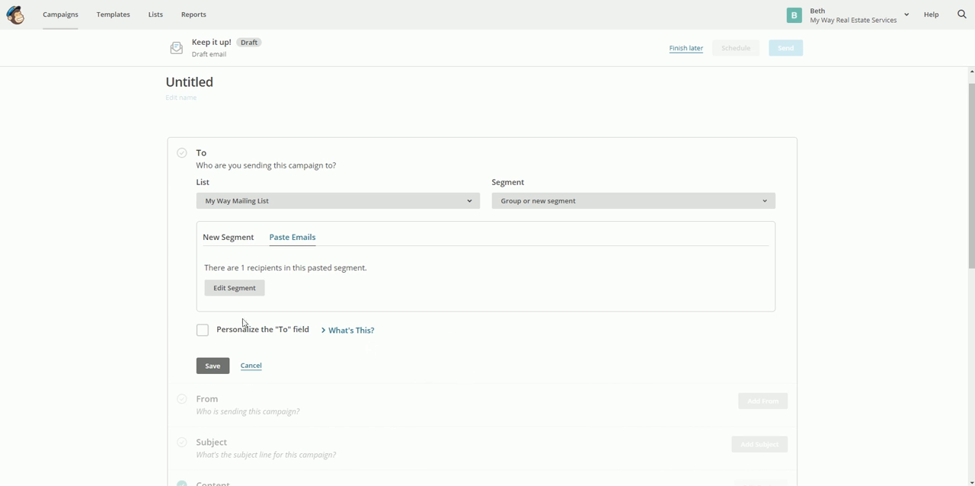
click(211, 366)
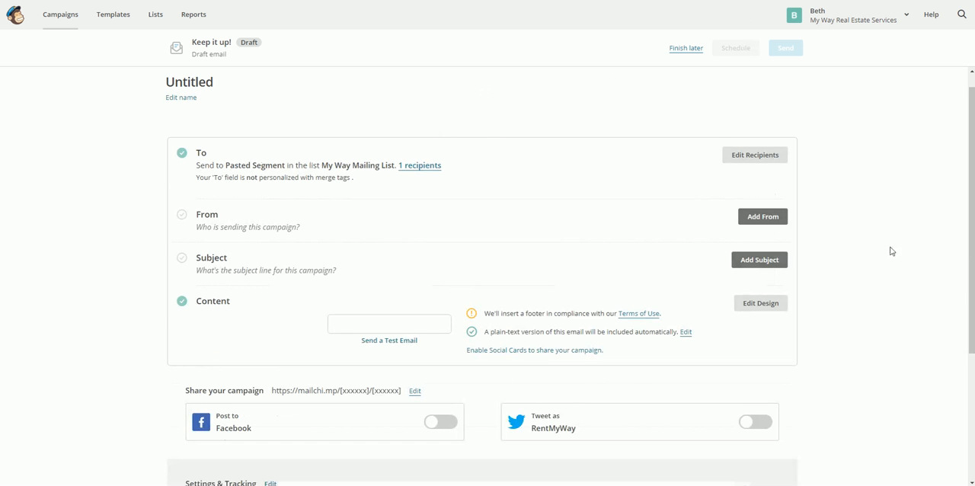
- Set the campaign's sender name to "Care Coordinator"
click(763, 217)
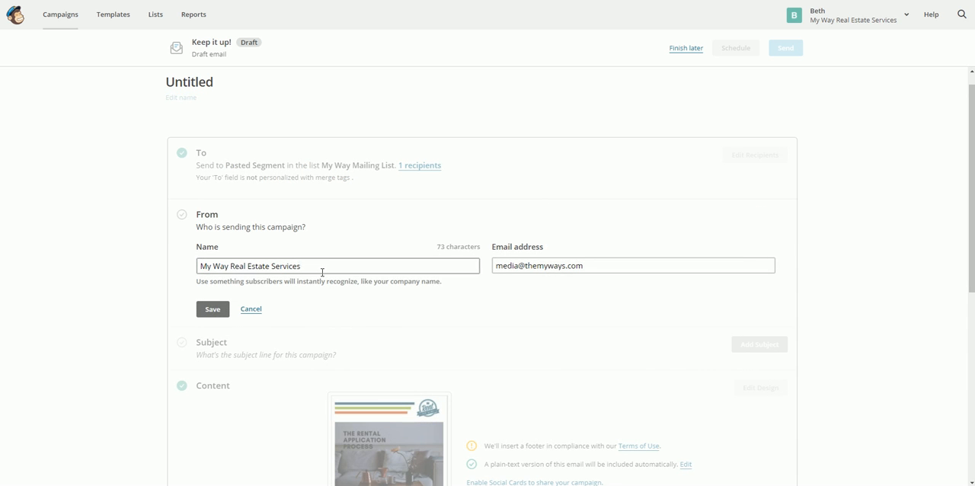
drag(317, 269, 99, 261)
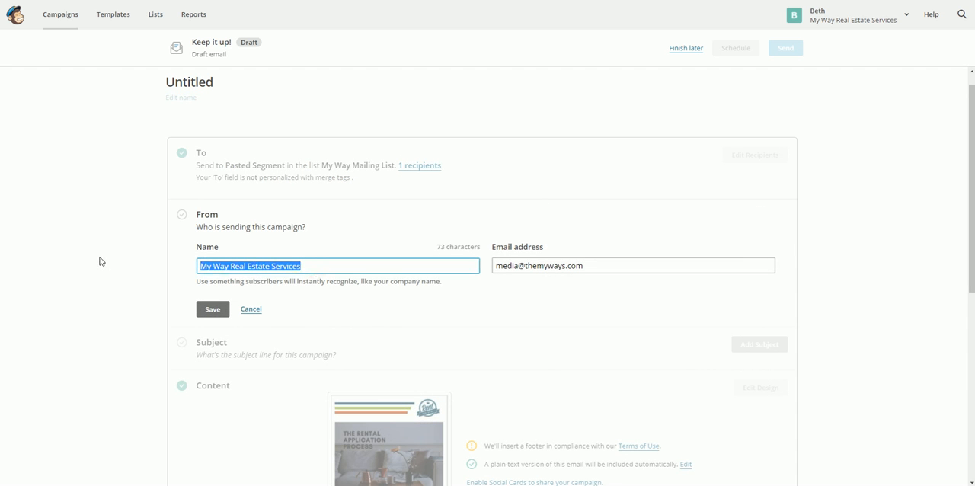
text(Care)
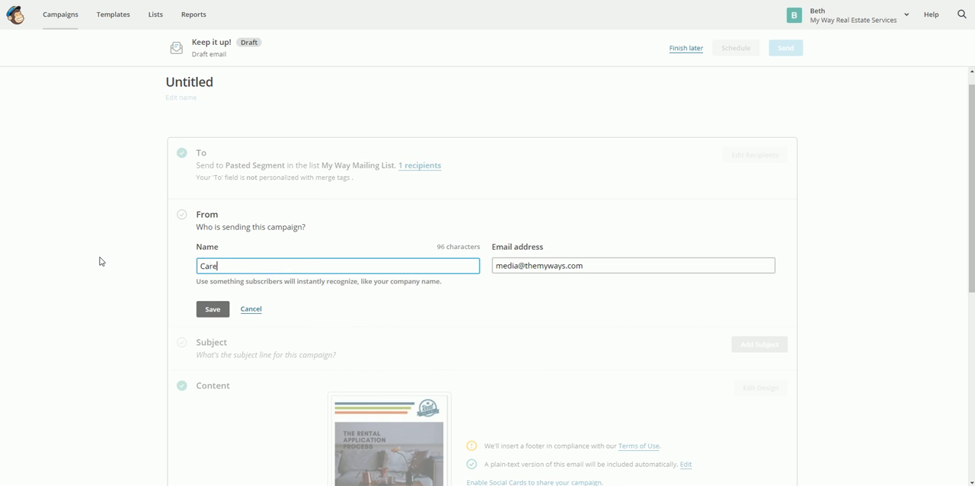
text( Co)
key(BackSpace)
- Replace the sender's email address with the care team's address and save the From details
click(590, 266)
drag(590, 264, 472, 268)
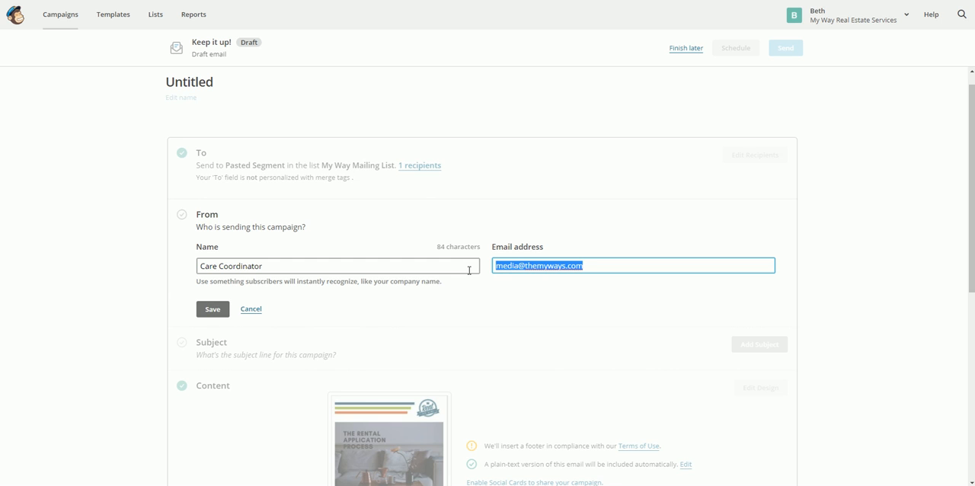
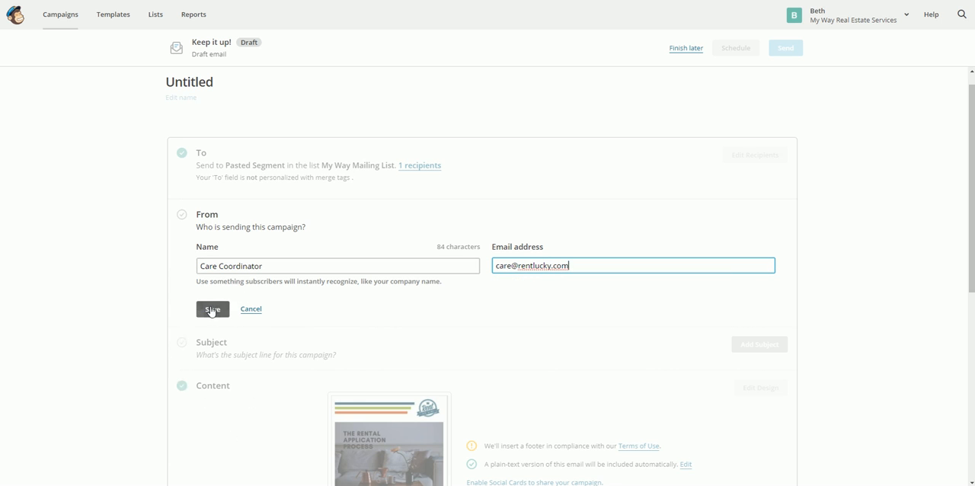
click(212, 310)
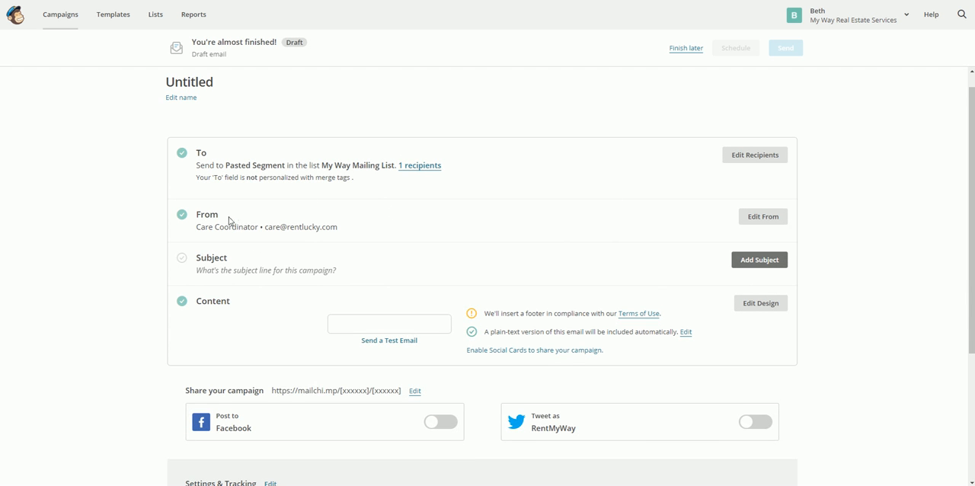
- Add a subject line reading "Welcome", the recipient's surname and "Family", and save it
click(754, 260)
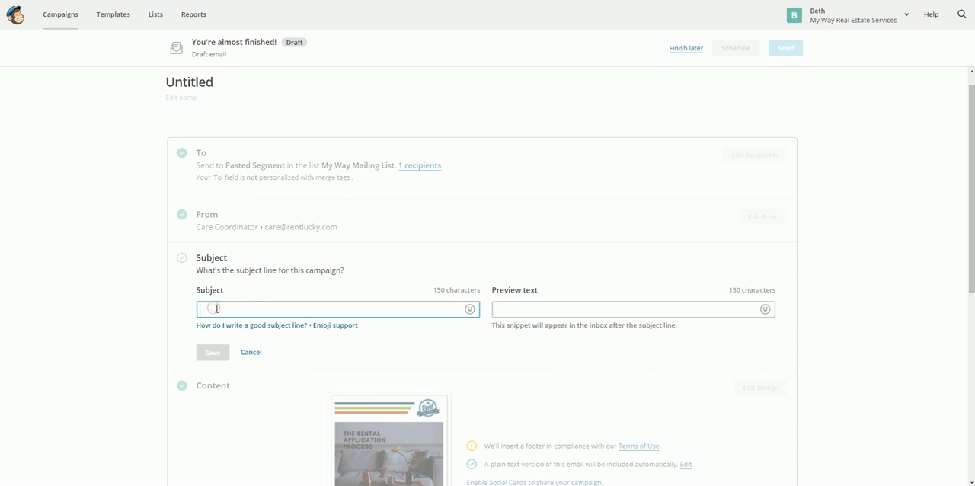
text(Welcome)
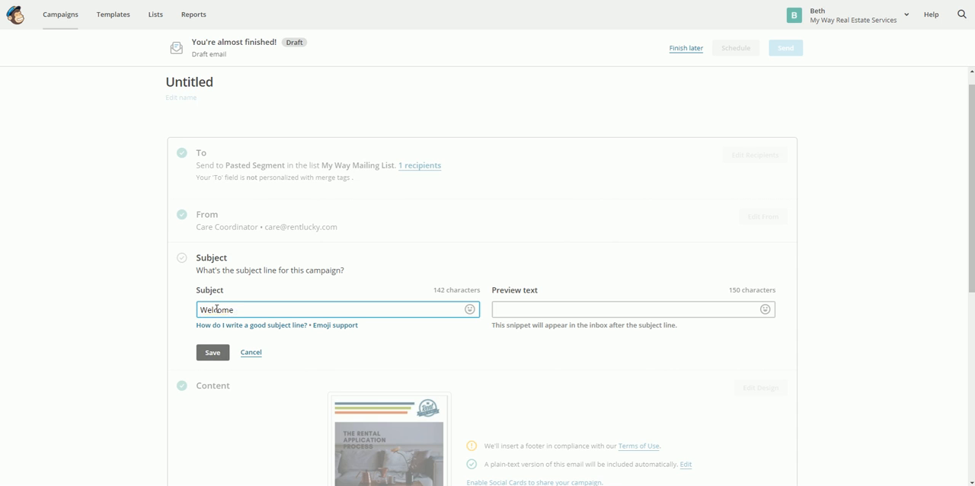
text(Pizana Famil)
click(215, 352)
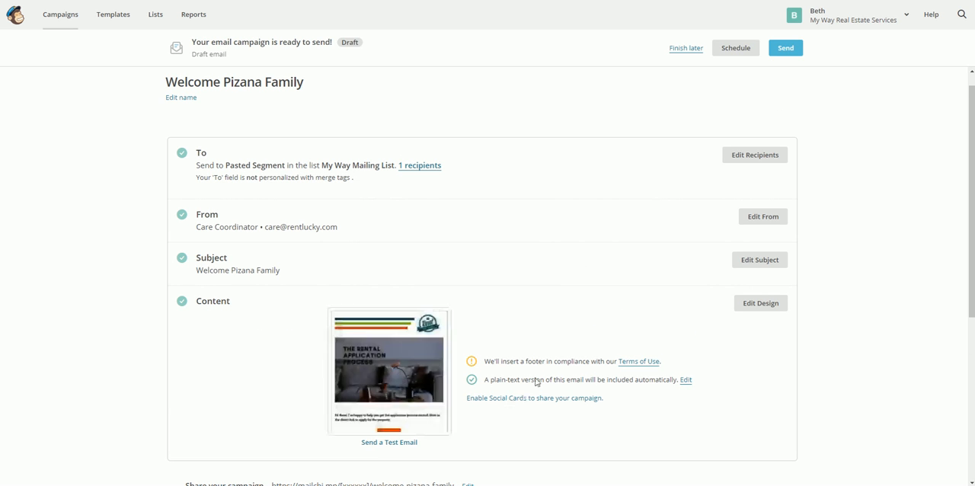
- Open the campaign's email design and bring up the Our Listings button block for editing
mouse_move(374, 373)
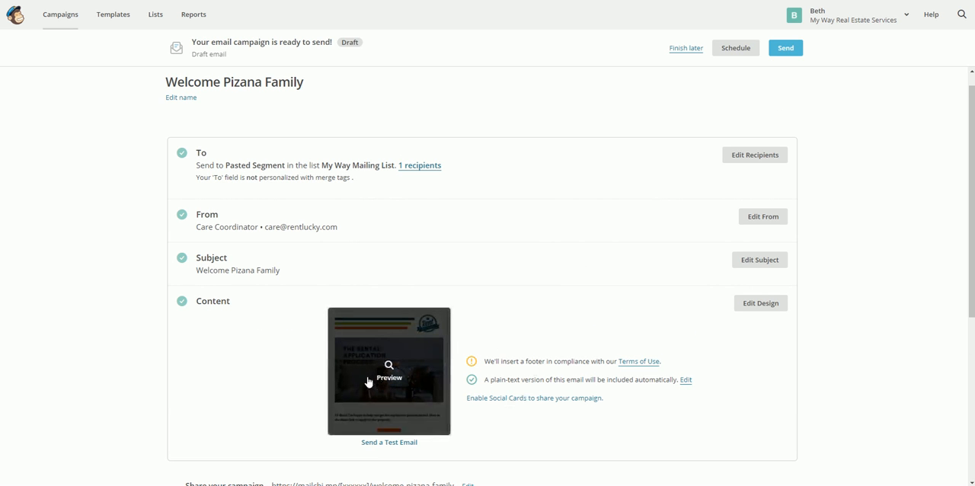
click(771, 303)
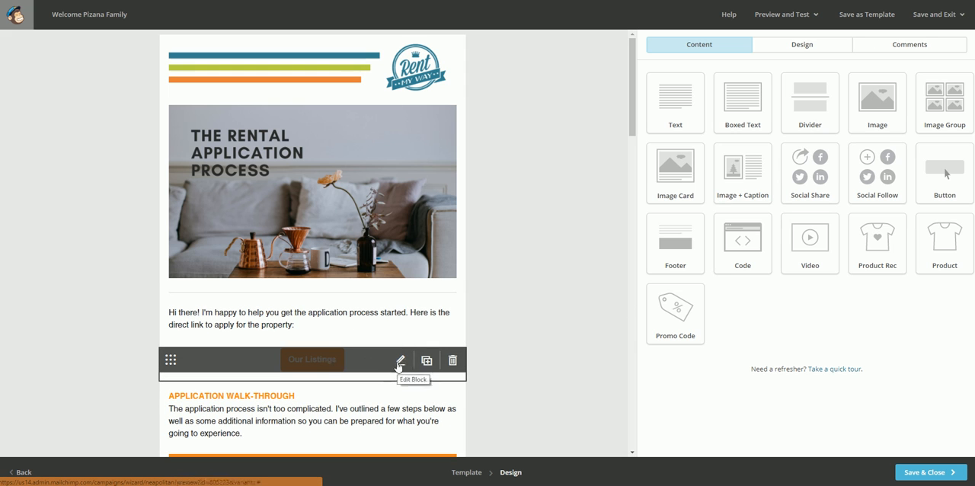
click(399, 363)
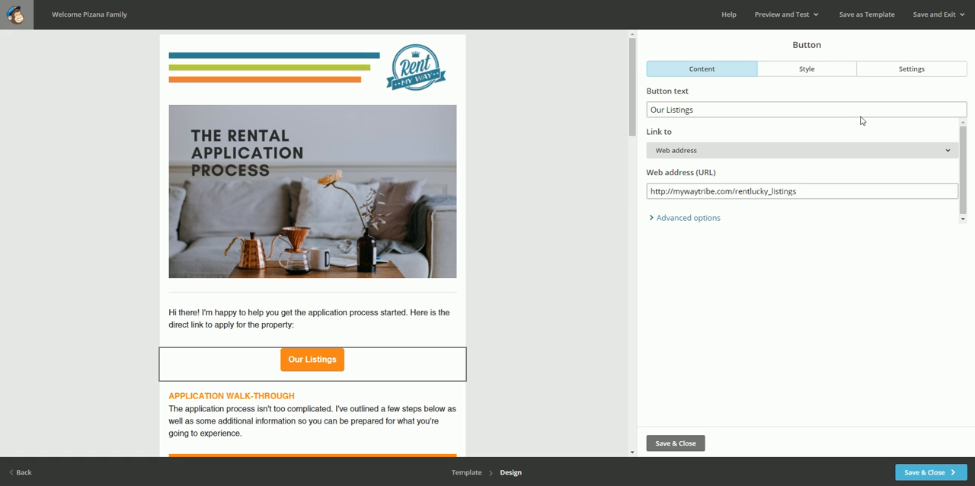
- Open the rental listings page at mywaytribe.com/rentlucky_listings in a new browser tab
key(ctrl+t)
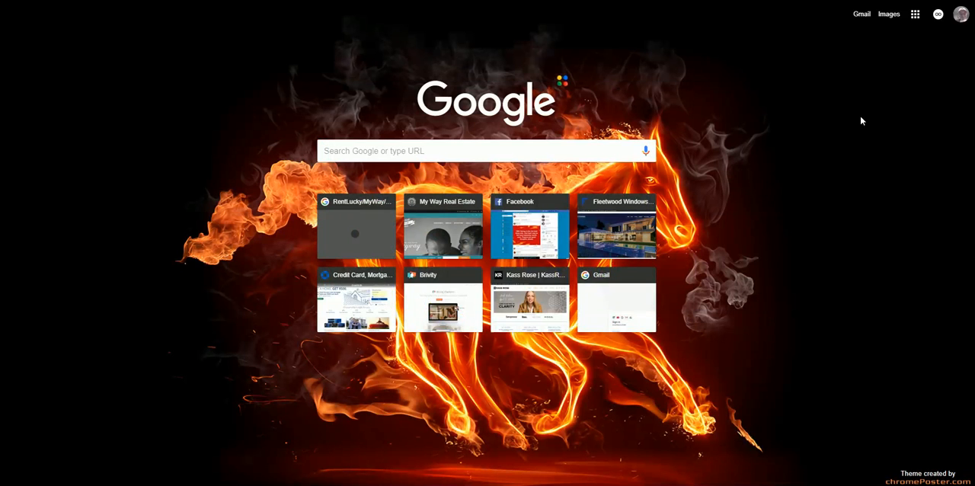
text(my)
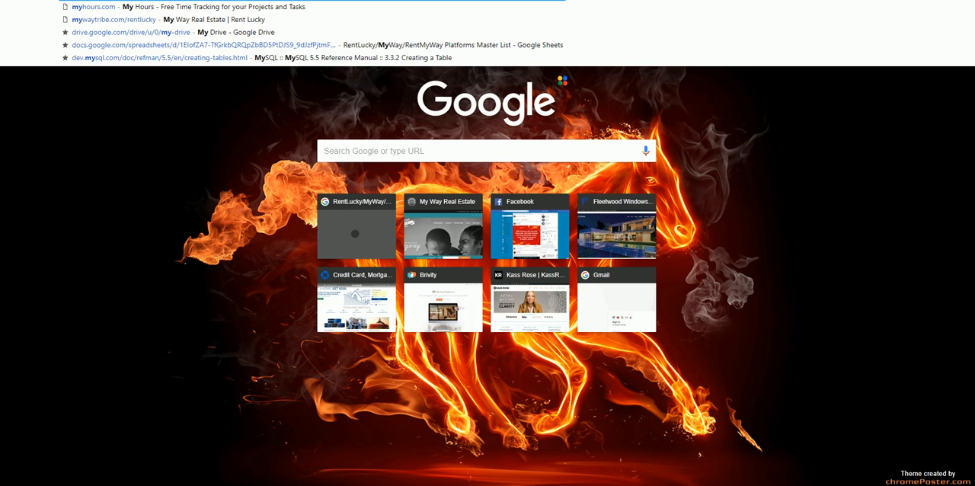
key(Right)
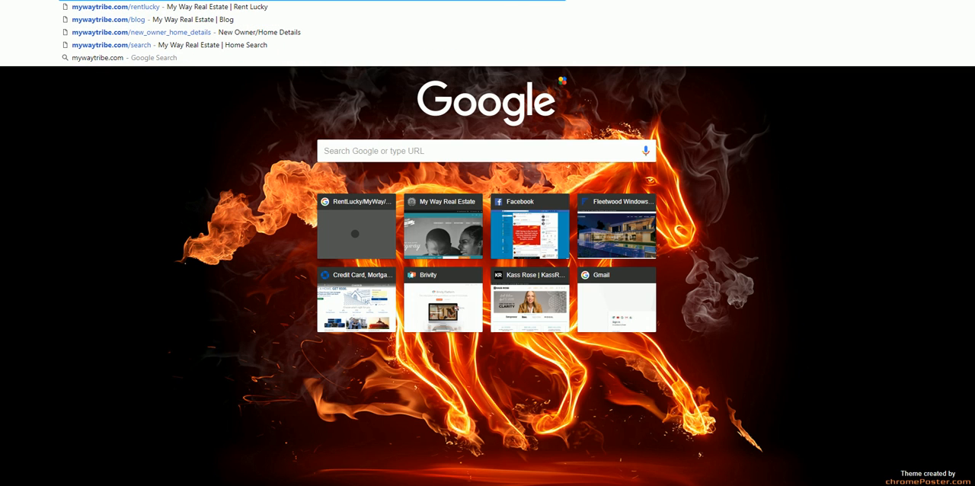
text(/r)
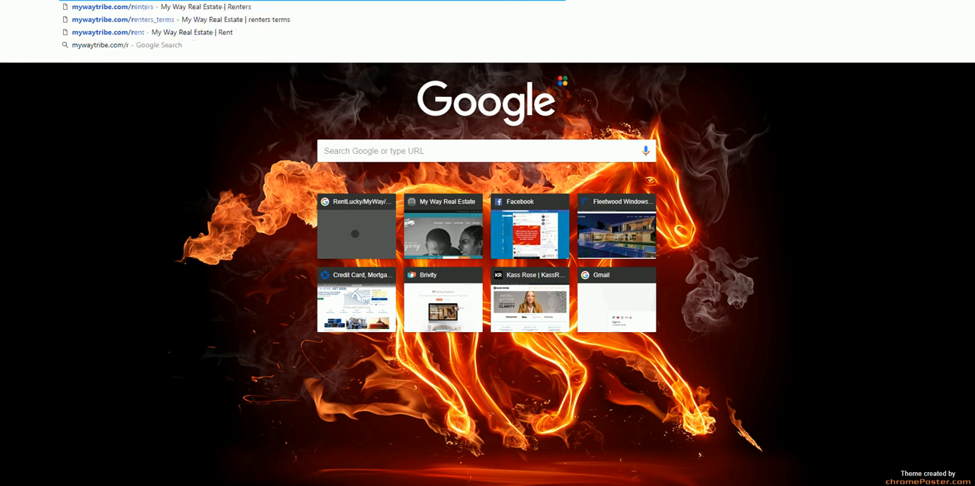
text(en)
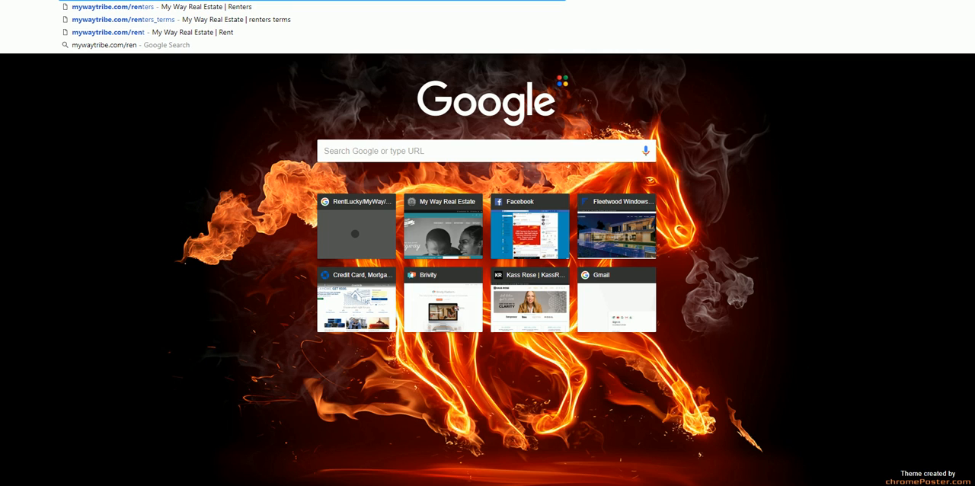
text(tluck)
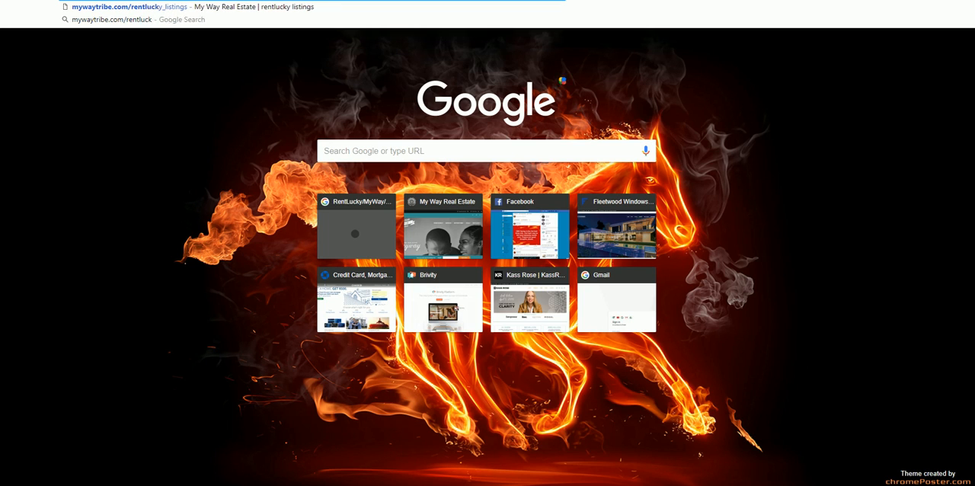
key(Return)
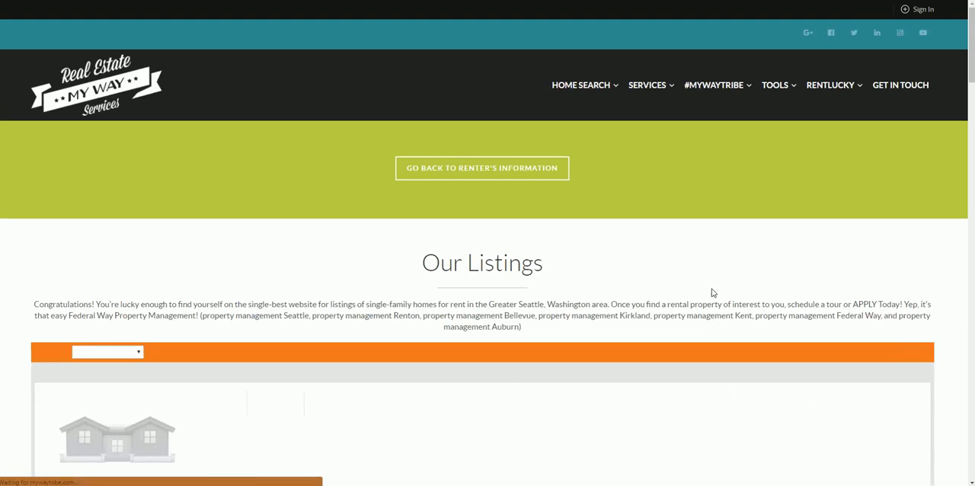
- Find the one-bedroom Capitol Hill listing and open its details page
scroll(753, 397, down, 13)
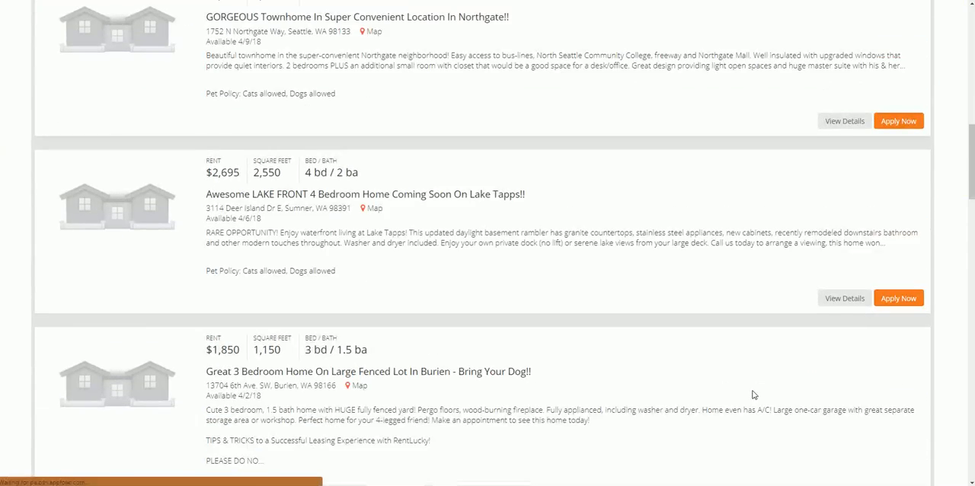
scroll(753, 394, down, 2)
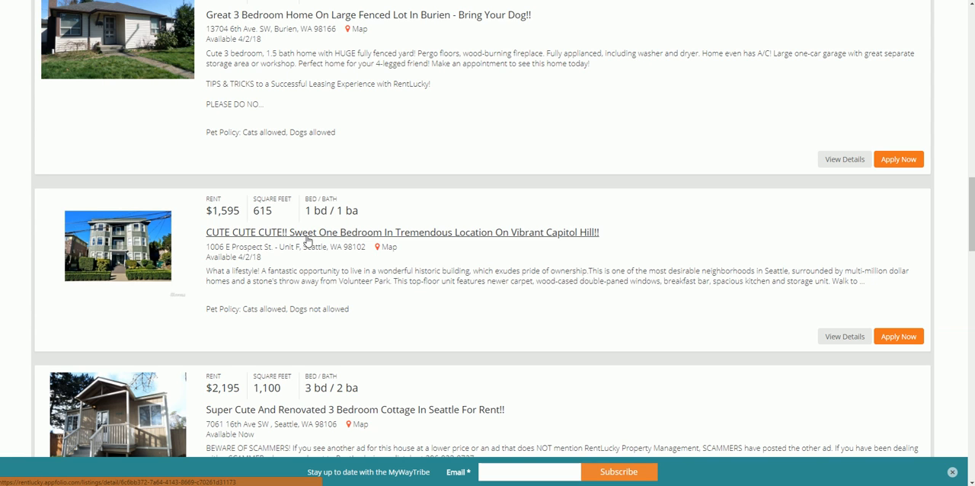
click(307, 235)
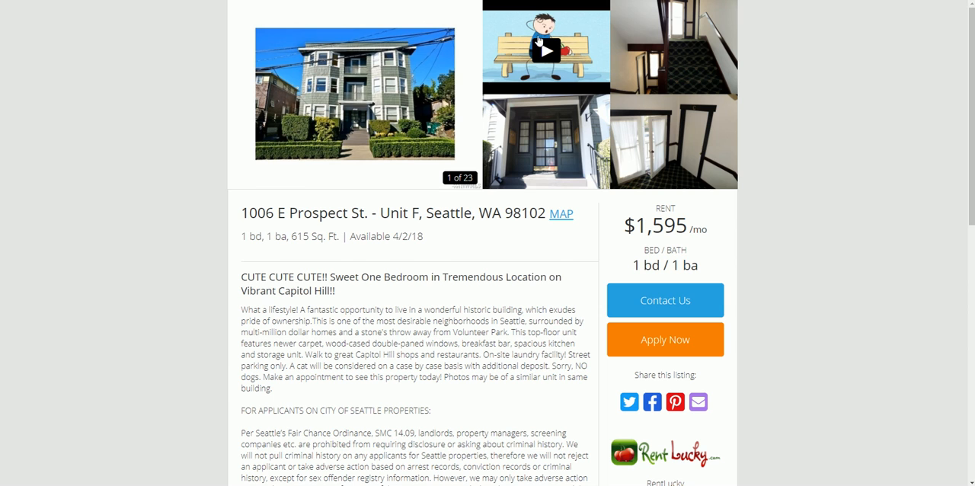
- Replace the Our Listings button's web address in the email design with the Capitol Hill listing's link
key(alt+Left)
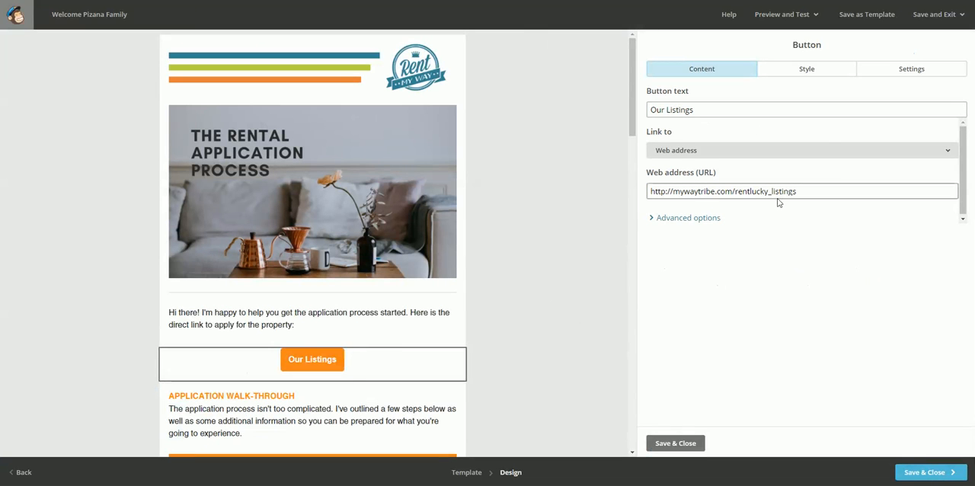
triple_click(815, 191)
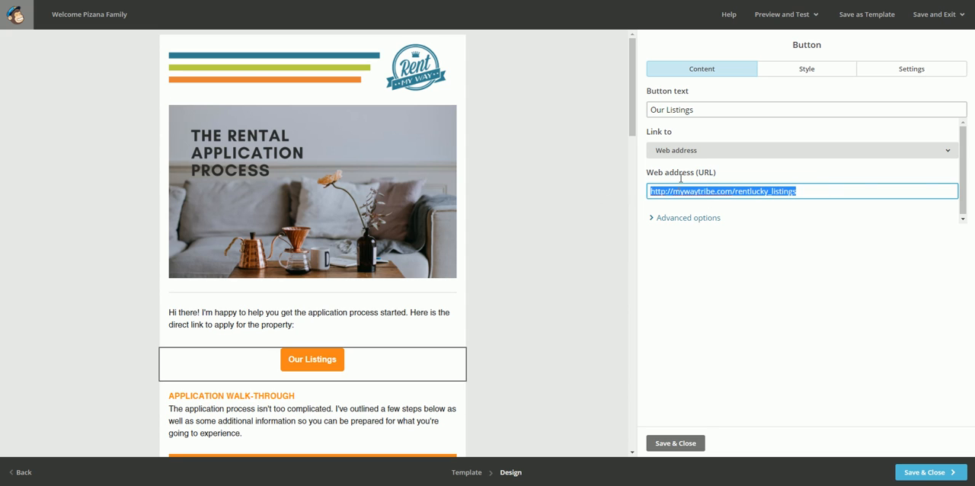
key(ctrl+v)
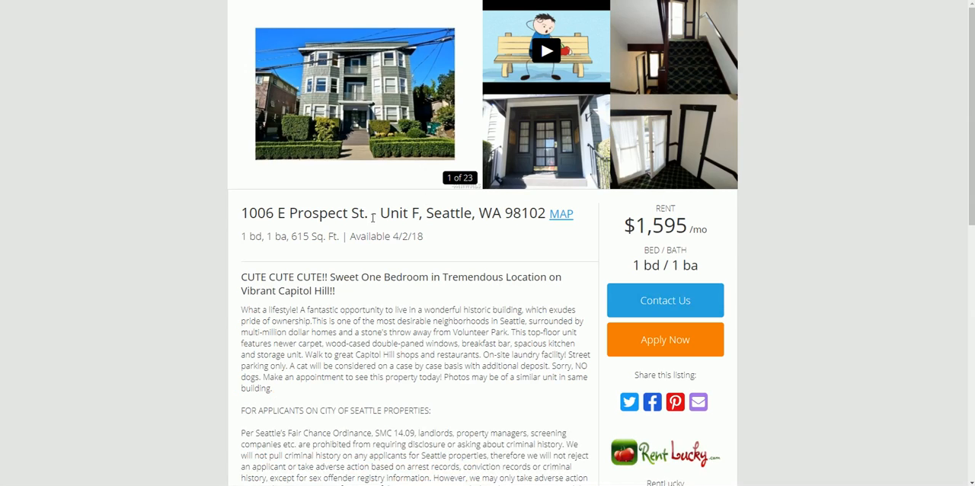
- Copy the full property address from the listing page and use it as the button's text in the email design
drag(421, 213, 241, 213)
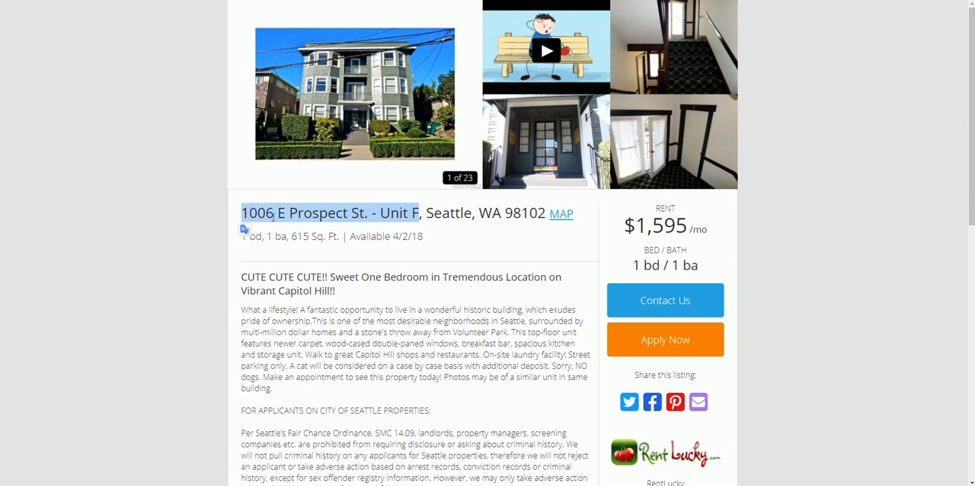
drag(546, 214, 242, 214)
key(ctrl+c)
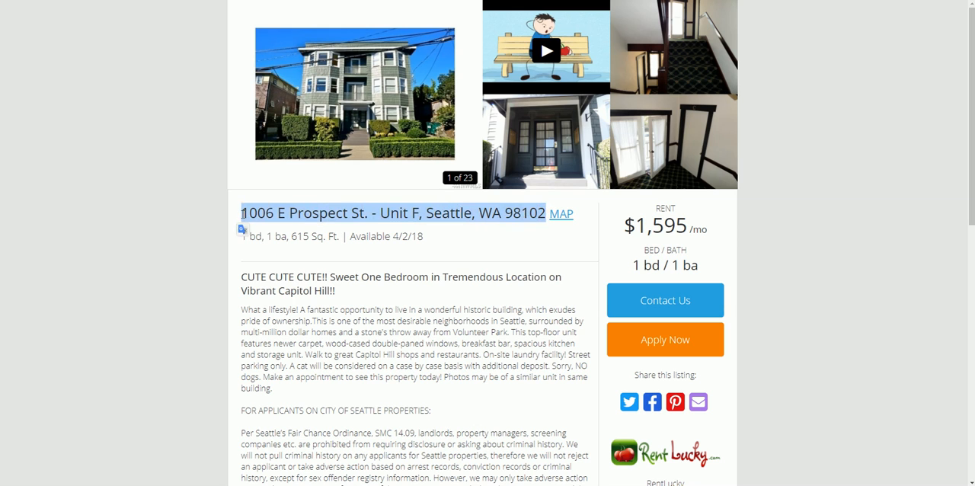
click(717, 1)
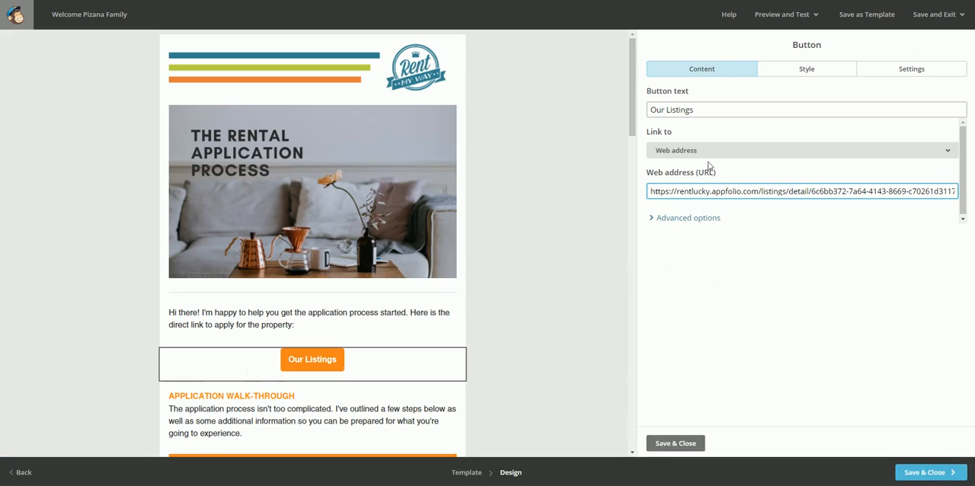
click(700, 111)
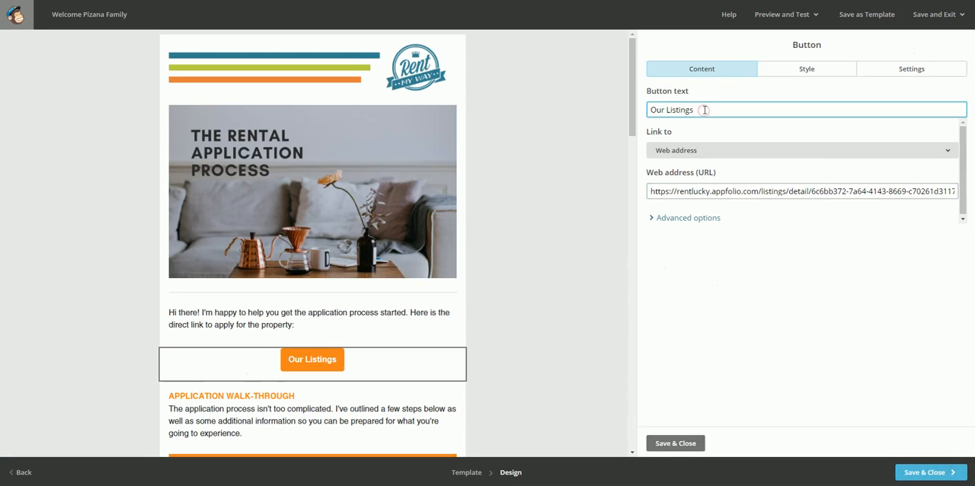
triple_click(703, 109)
key(ctrl+v)
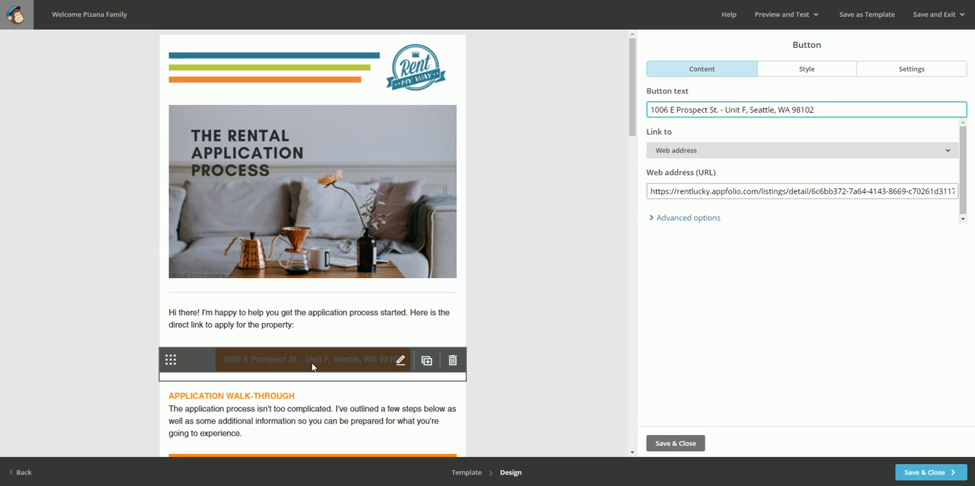
- Show the button's advanced options, then save and close the button block
click(675, 220)
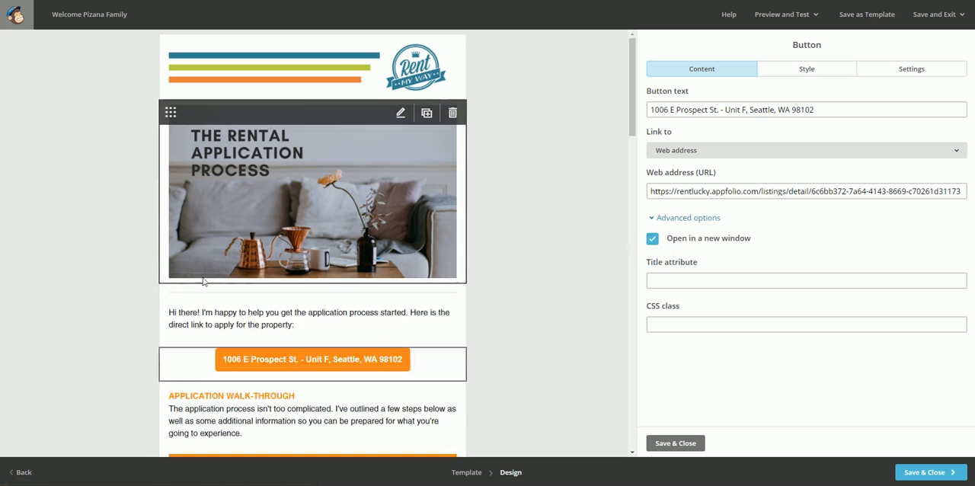
click(668, 447)
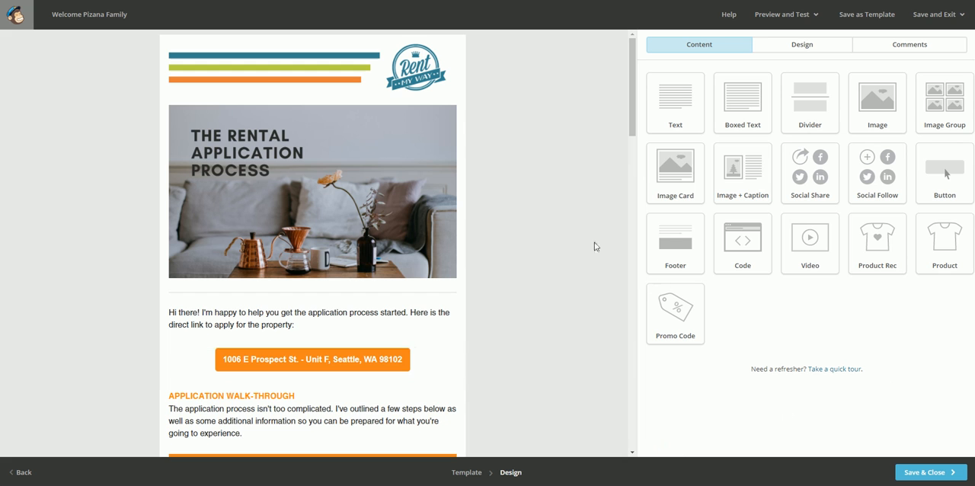
- Open the video block beneath the Application Walk-Through text for editing
scroll(566, 305, down, 2)
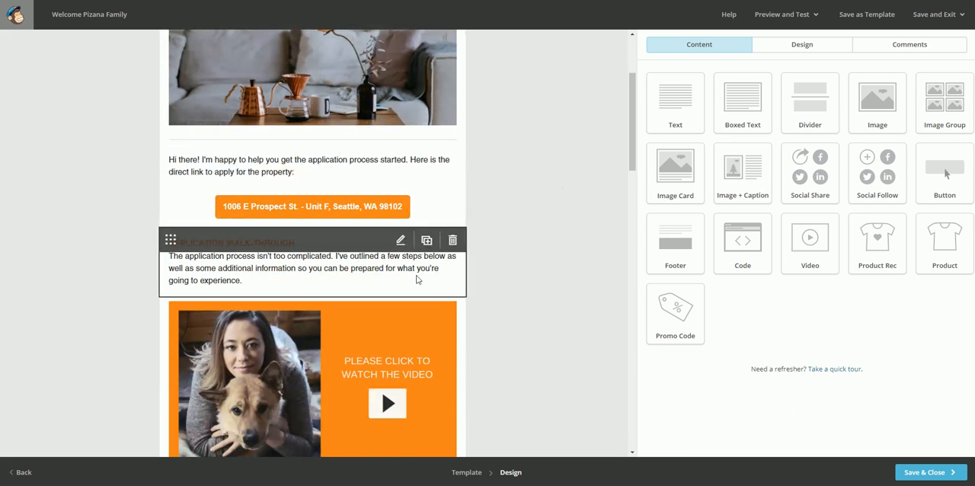
scroll(421, 283, down, 2)
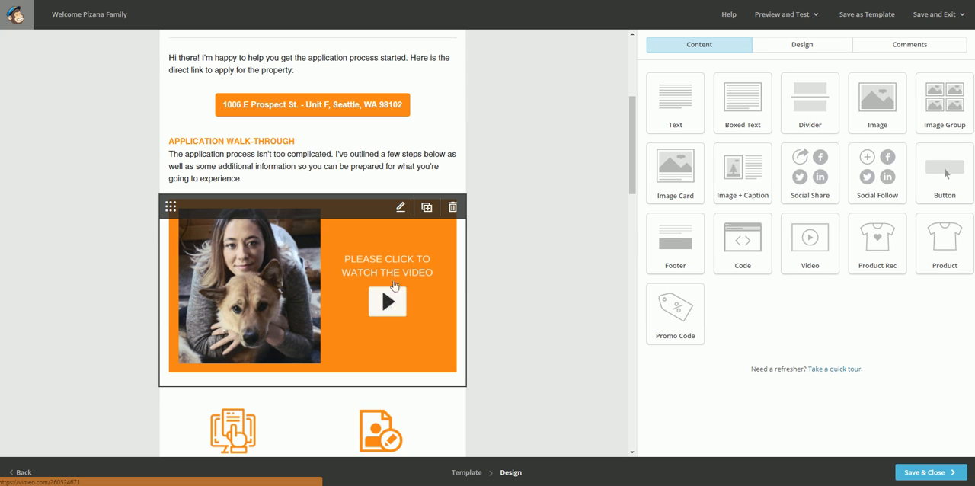
click(401, 209)
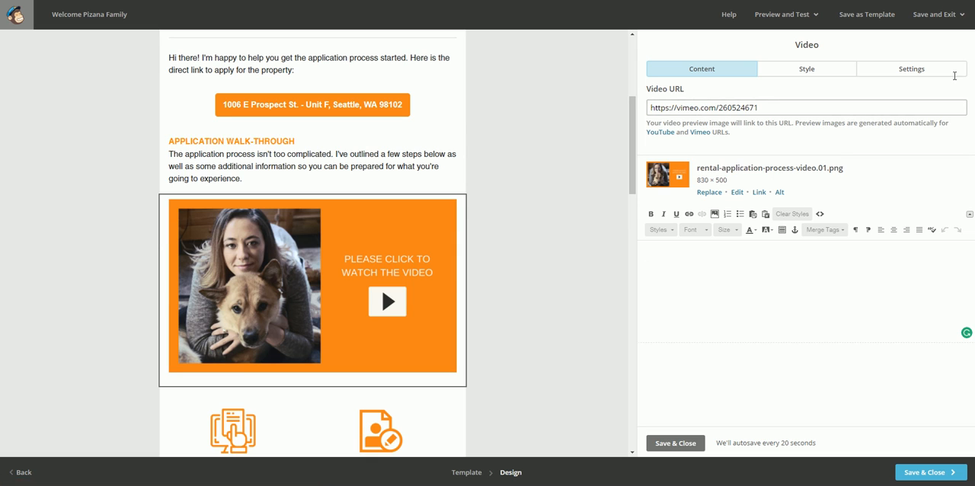
- Go to the Vimeo website in a new browser tab
key(ctrl+t)
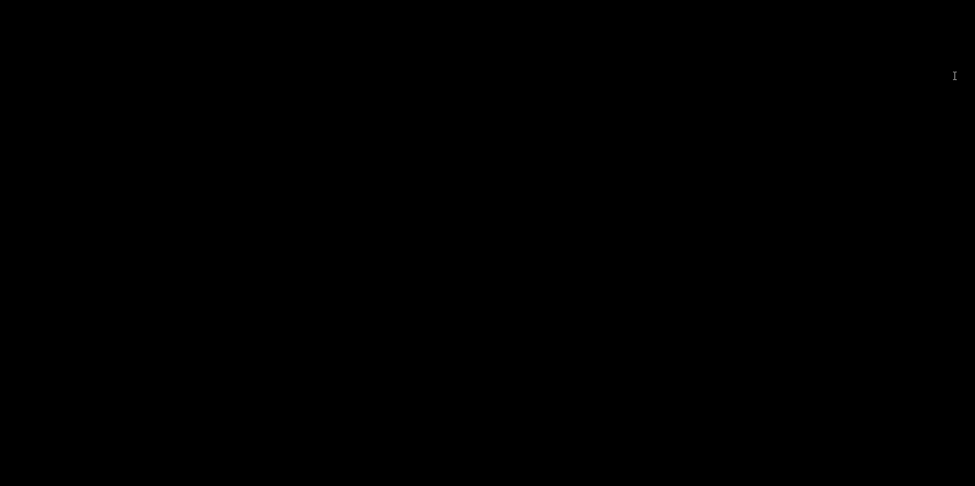
text(ww)
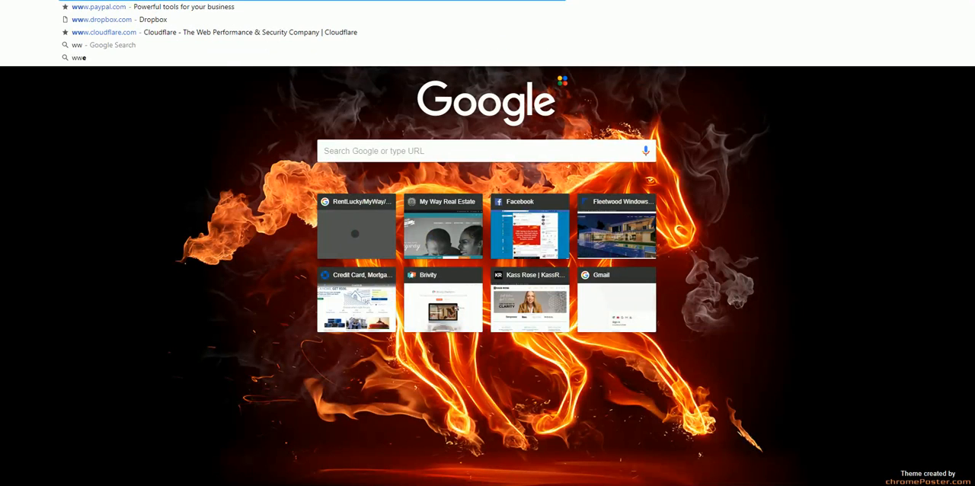
text(w.vim)
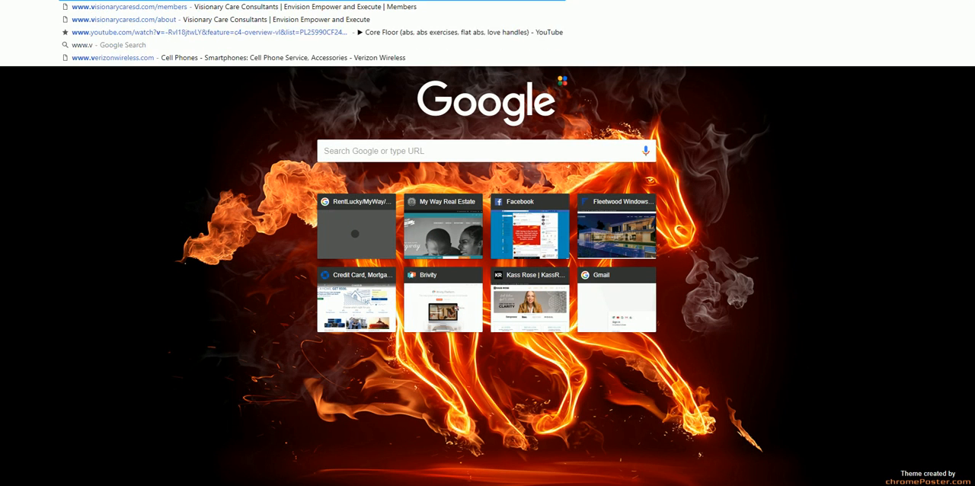
text(eo)
key(Down)
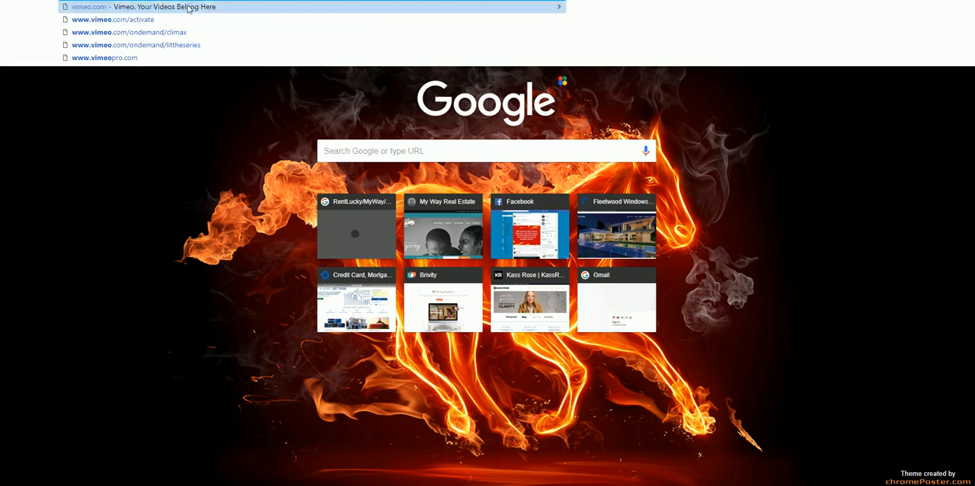
click(189, 7)
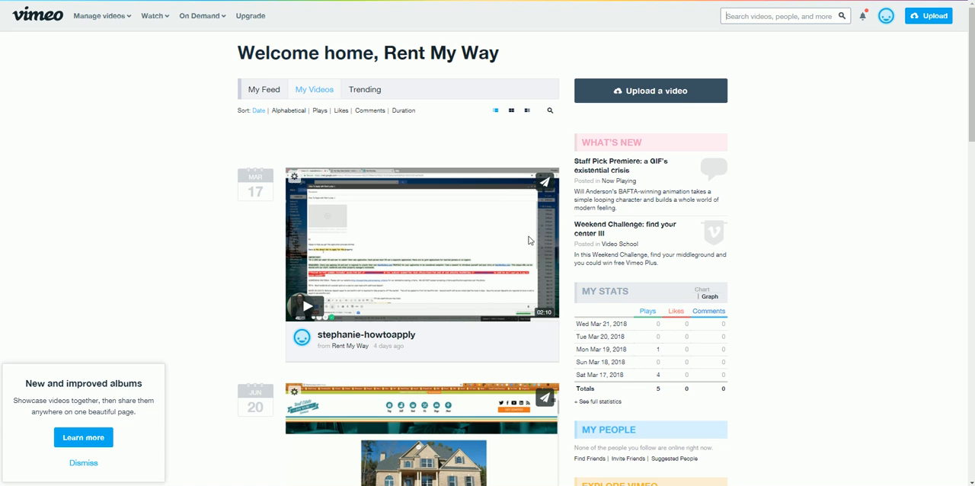
- Bring up the sharing options of the how-to-apply video from March 17 and copy its link
click(545, 184)
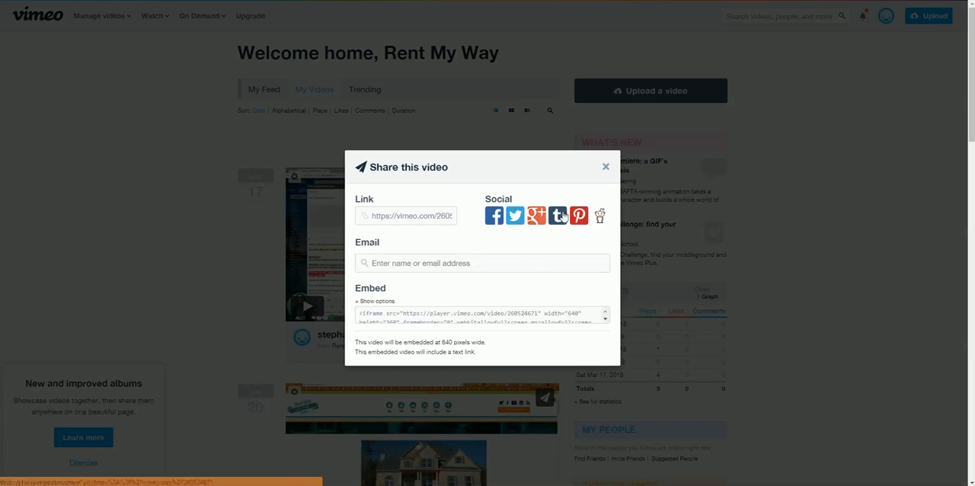
click(373, 216)
drag(374, 216, 394, 216)
right_click(395, 216)
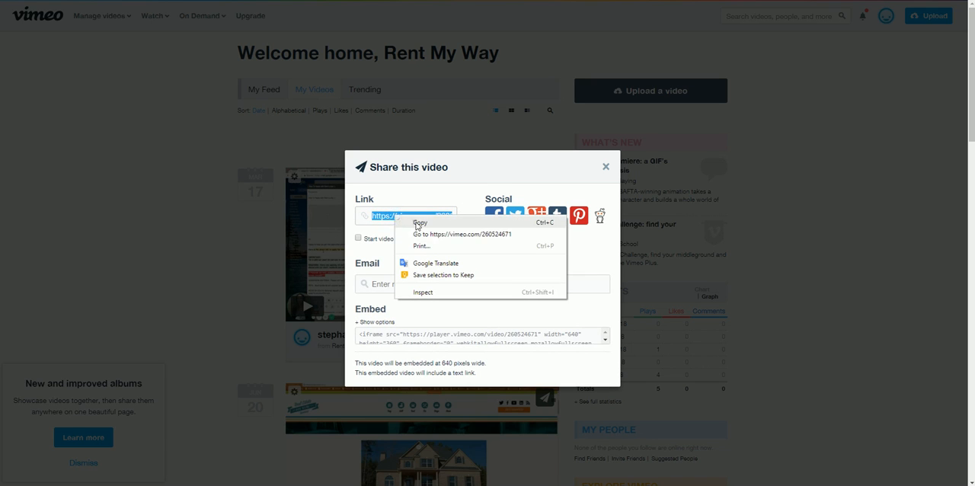
click(415, 220)
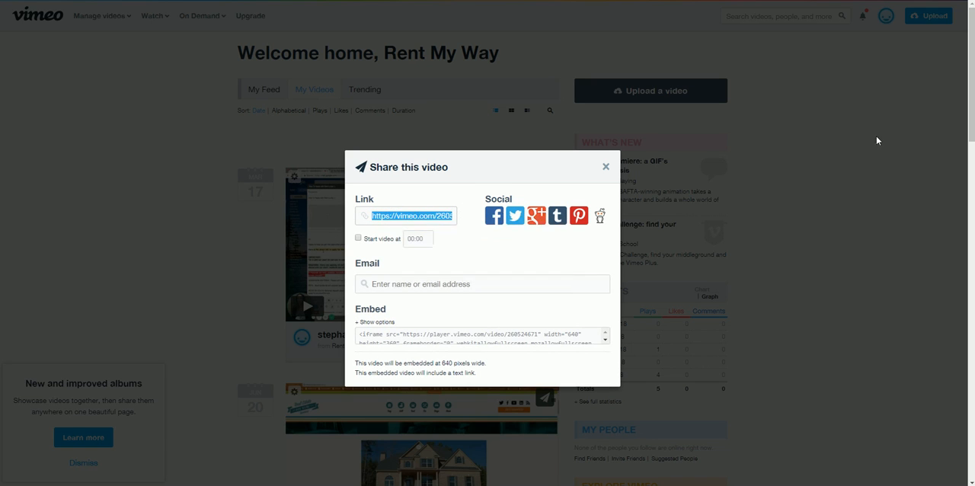
key(ctrl+Tab)
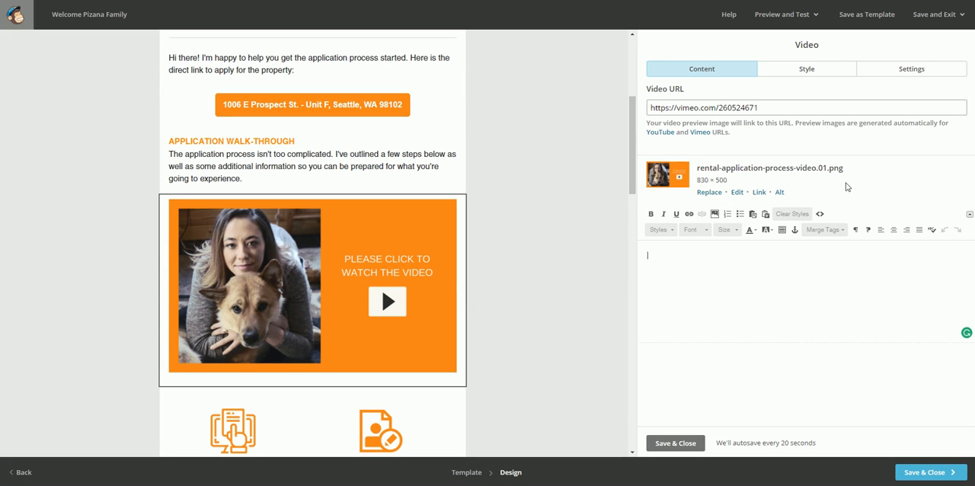
click(765, 107)
key(ctrl+a)
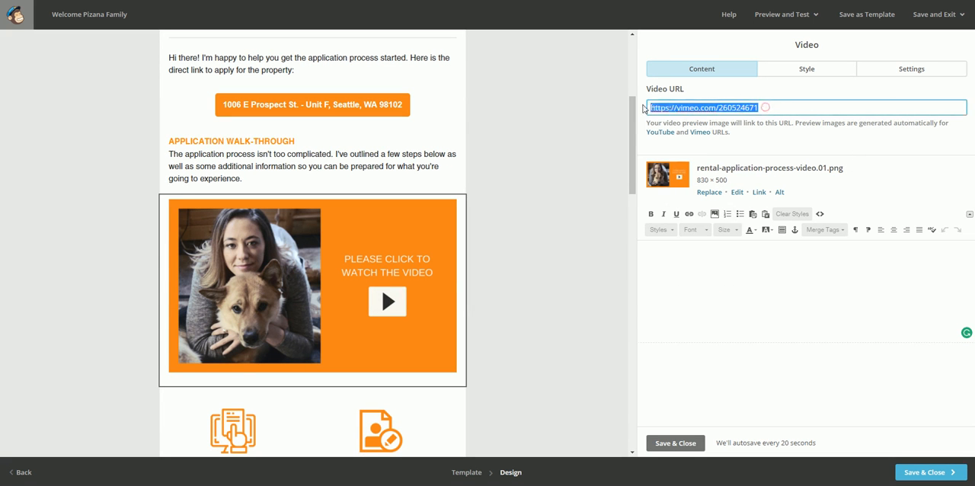
click(893, 100)
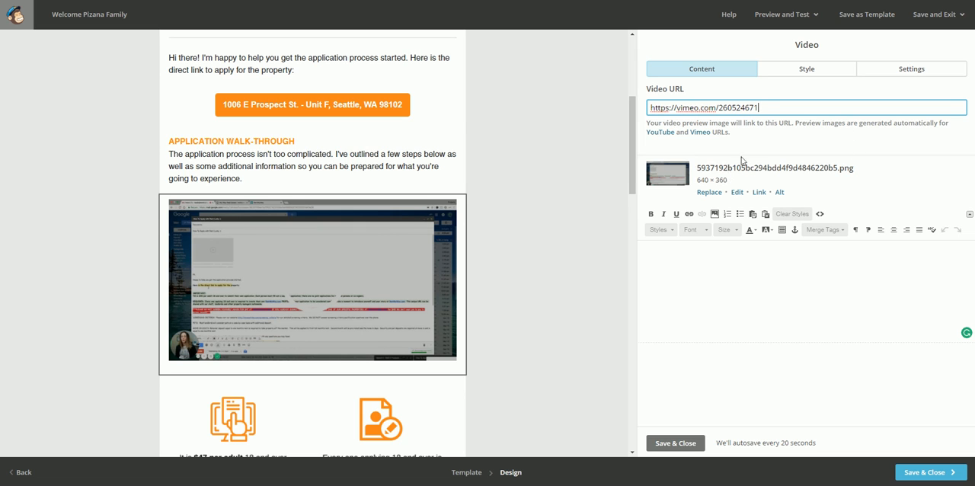
mouse_move(200, 270)
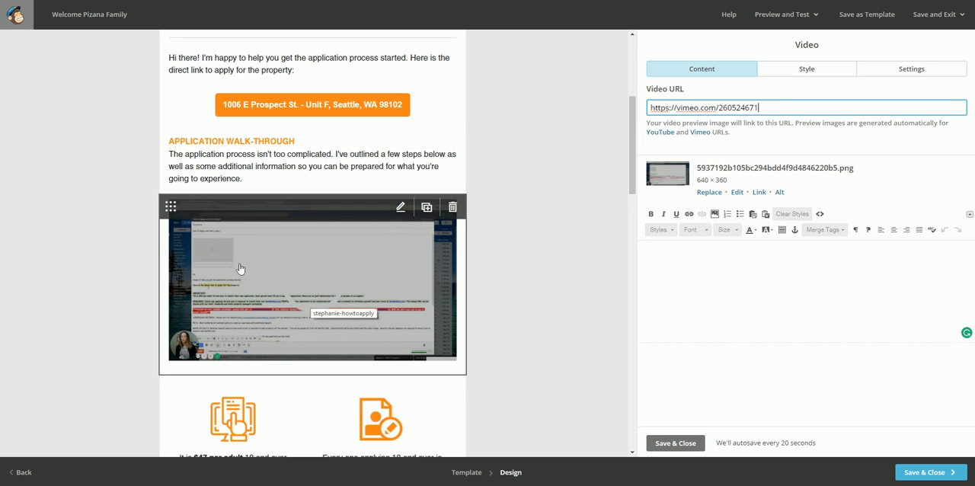
- Replace the video block's preview image with rental-application-process-video.01.png and save the block
click(711, 195)
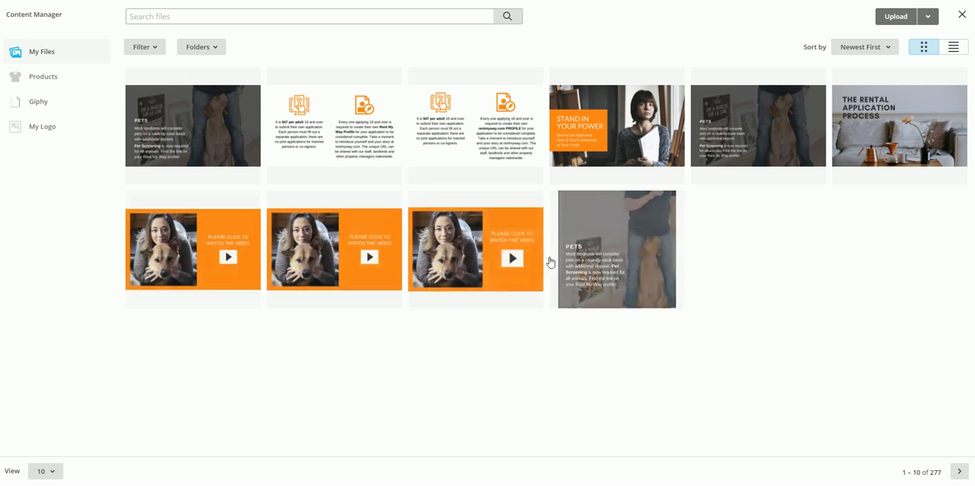
click(189, 263)
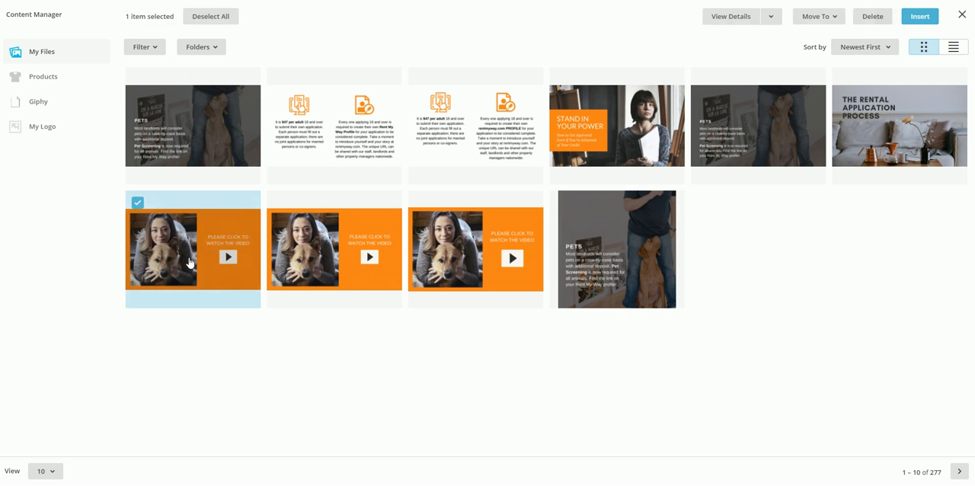
click(920, 16)
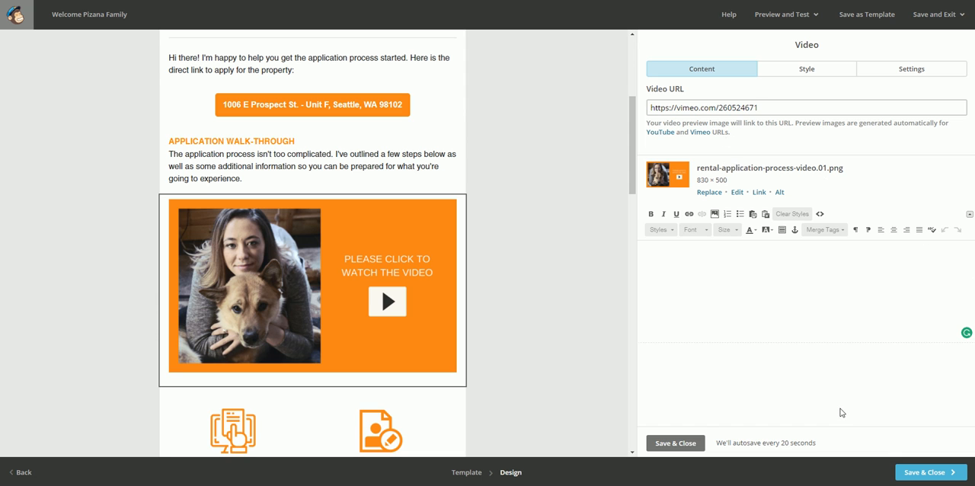
click(668, 444)
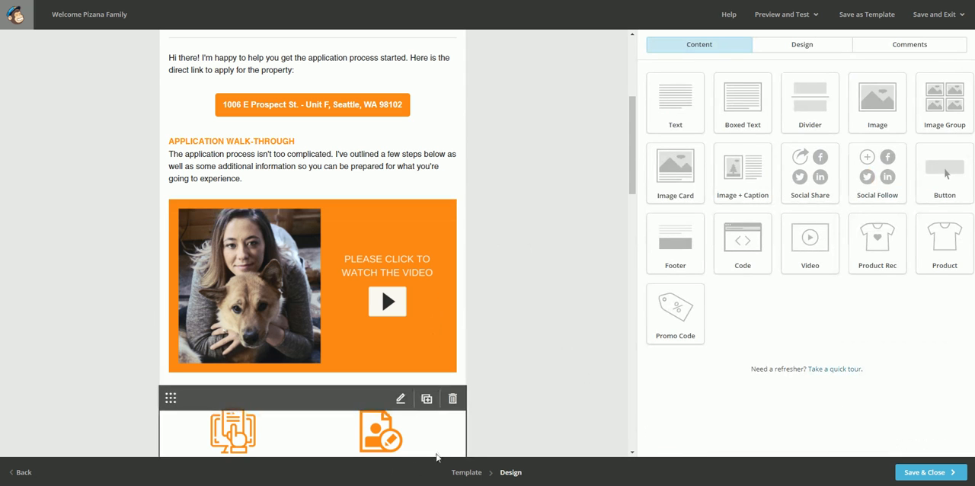
- Review the rest of the email design down to its footer, and save and close the design
scroll(468, 322, down, 2)
scroll(425, 283, down, 3)
scroll(425, 284, down, 1)
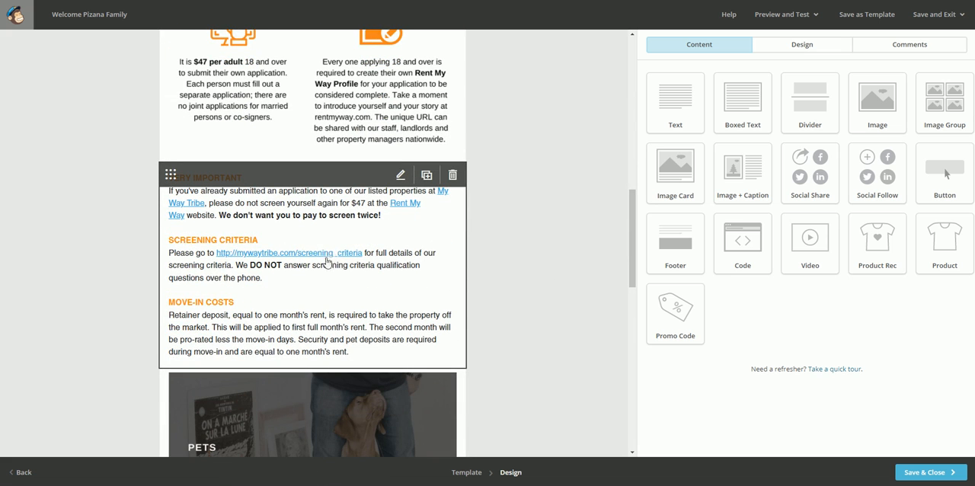
scroll(280, 273, down, 3)
scroll(290, 275, down, 1)
scroll(318, 170, down, 4)
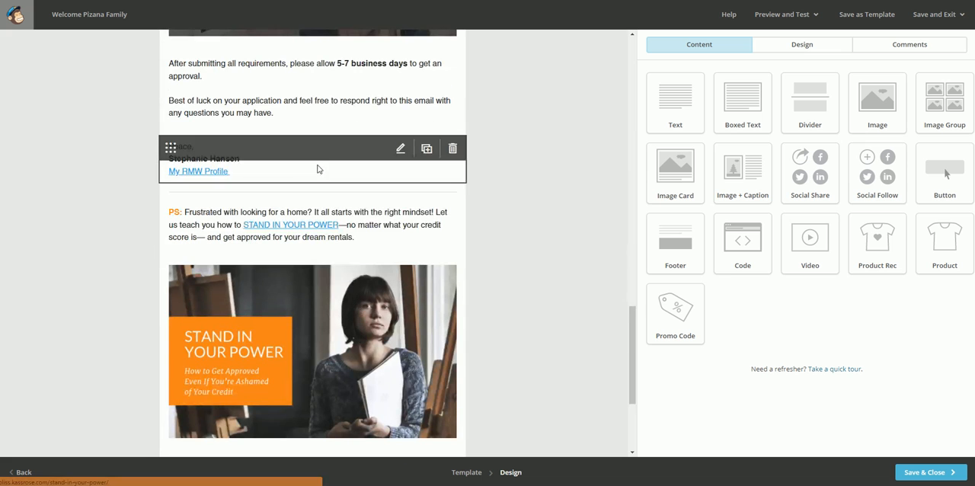
scroll(371, 131, down, 3)
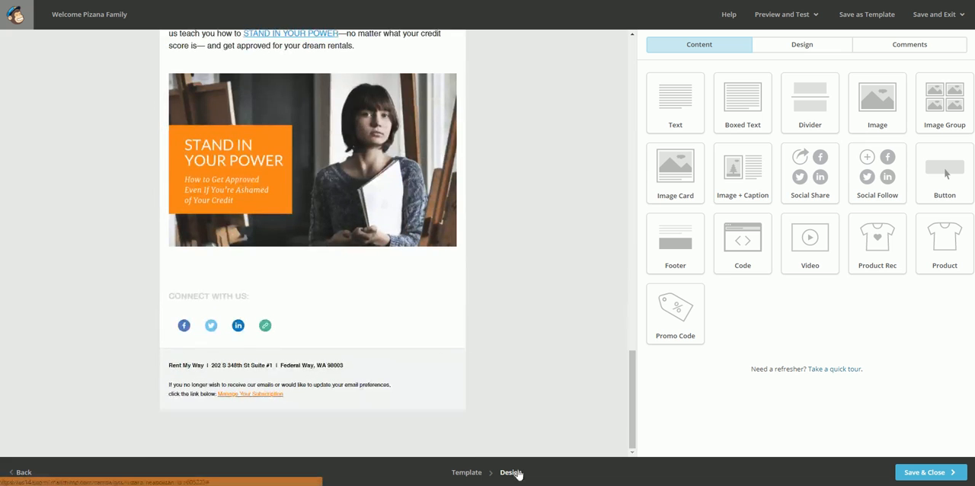
click(926, 475)
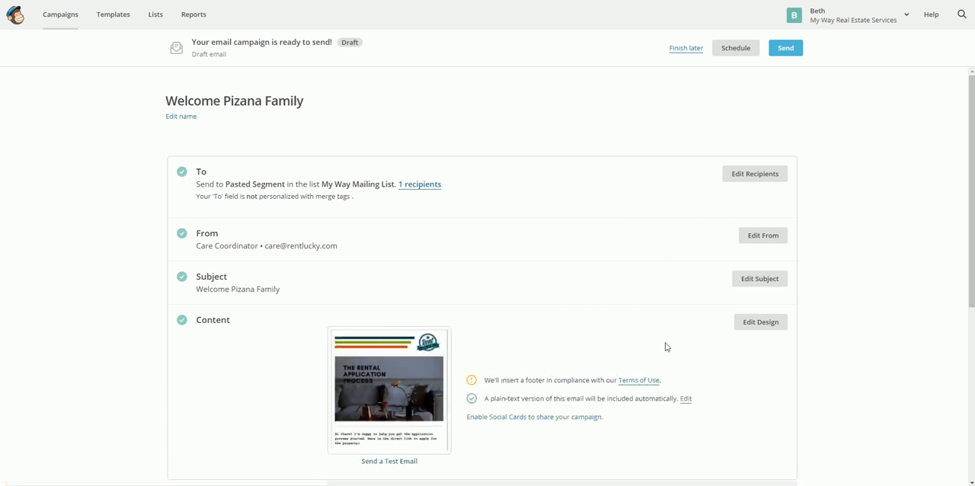
- Send a test email of the campaign to the recipient's and the care team's addresses, and close the test dialog
scroll(774, 396, down, 2)
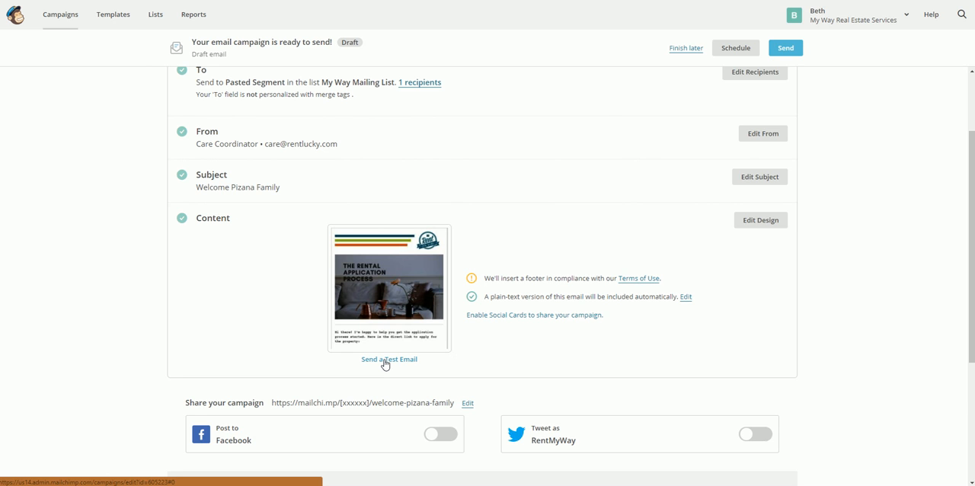
click(385, 362)
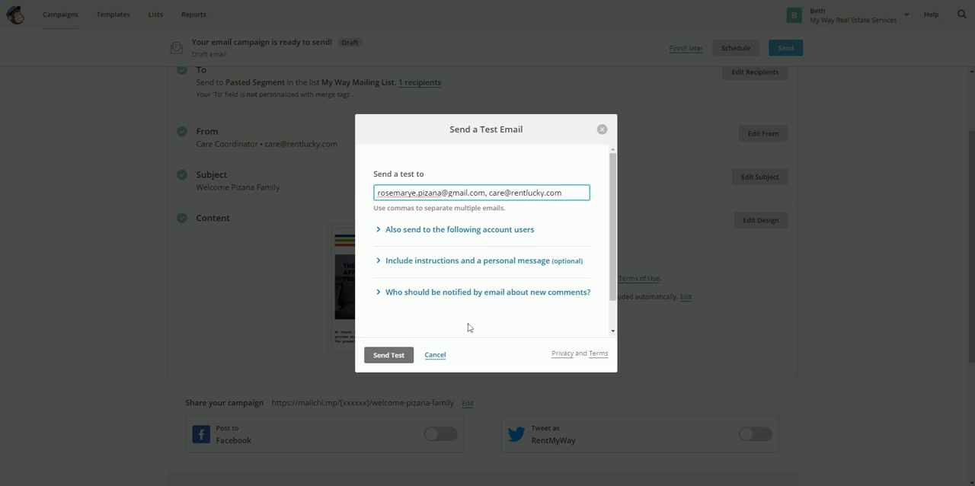
click(388, 356)
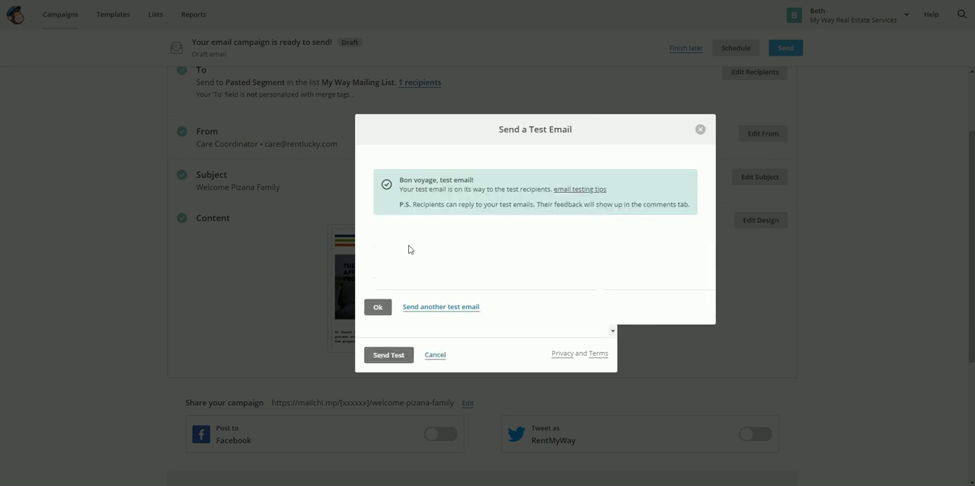
click(378, 308)
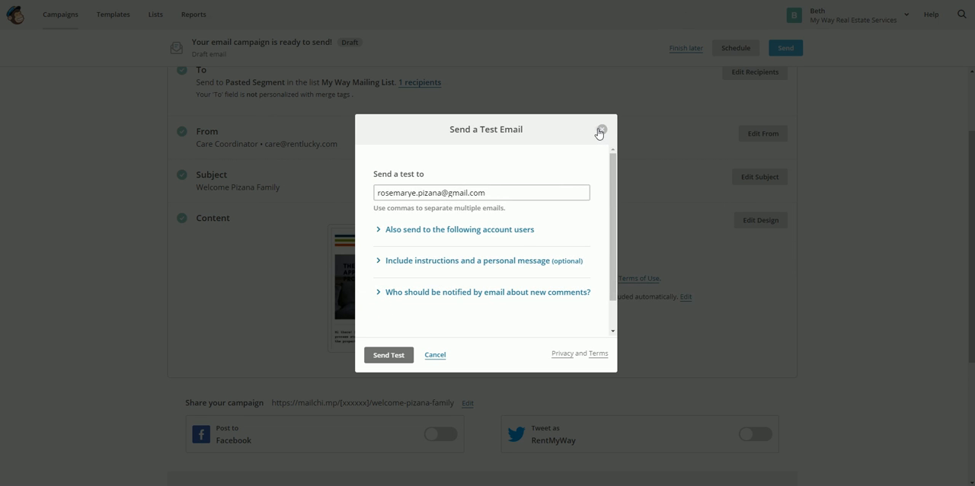
click(601, 131)
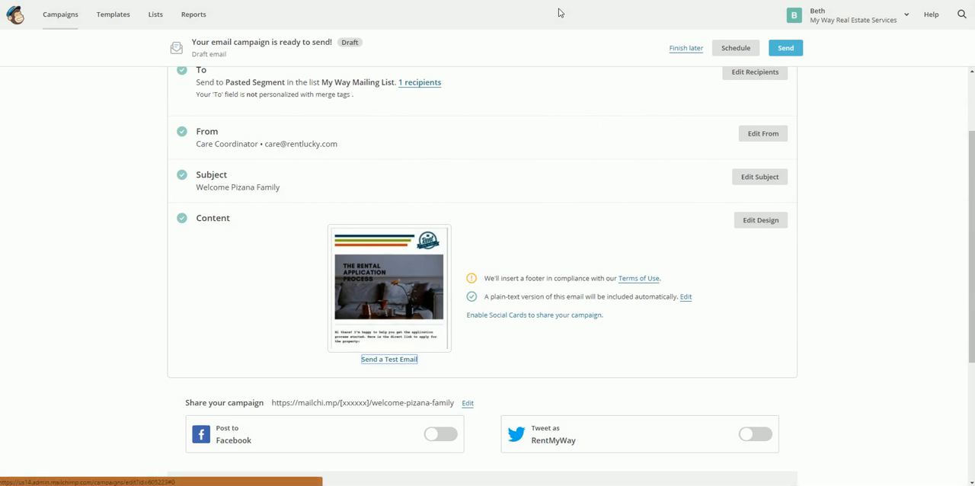
- Switch to Gmail and look through the inbox for the test email
key(ctrl+Tab)
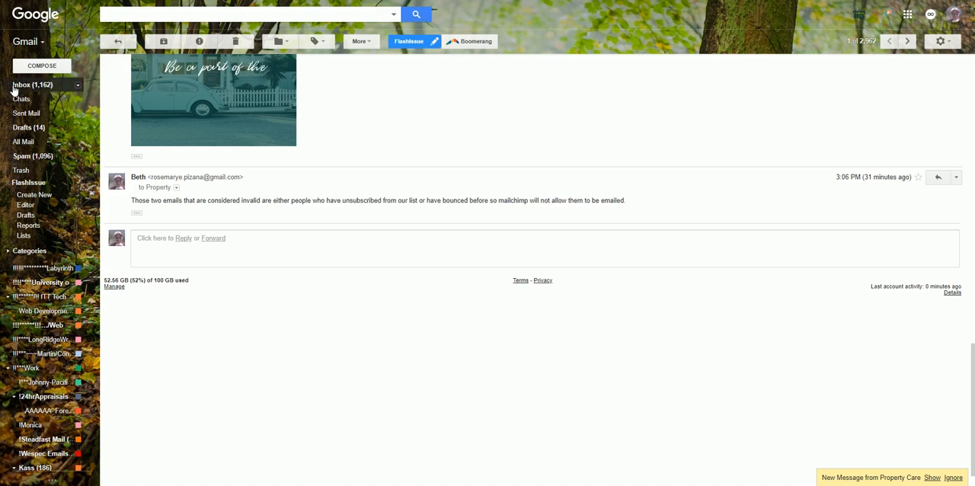
click(14, 89)
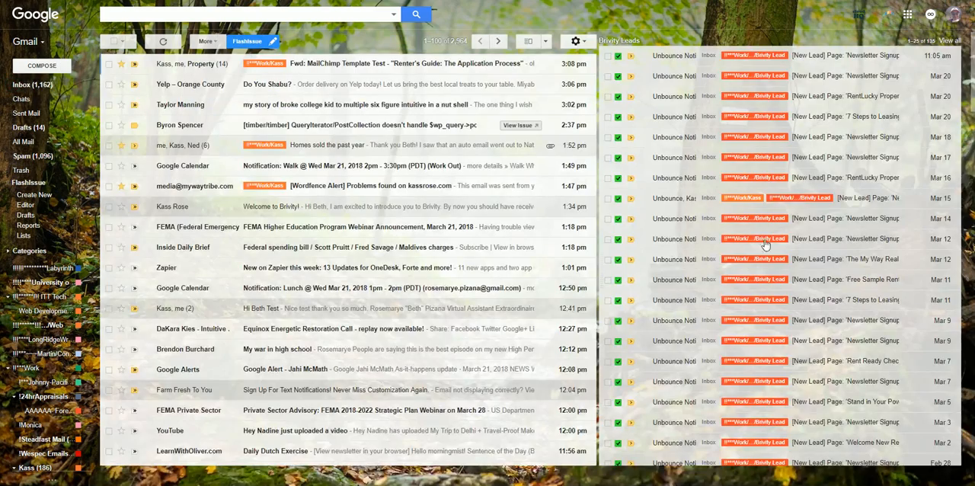
scroll(876, 225, down, 10)
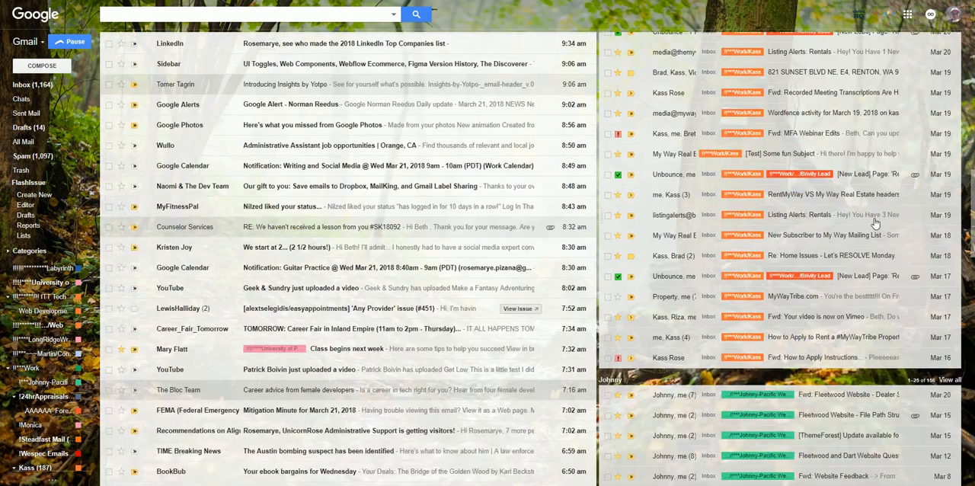
scroll(876, 223, up, 3)
scroll(848, 194, up, 5)
scroll(457, 64, up, 5)
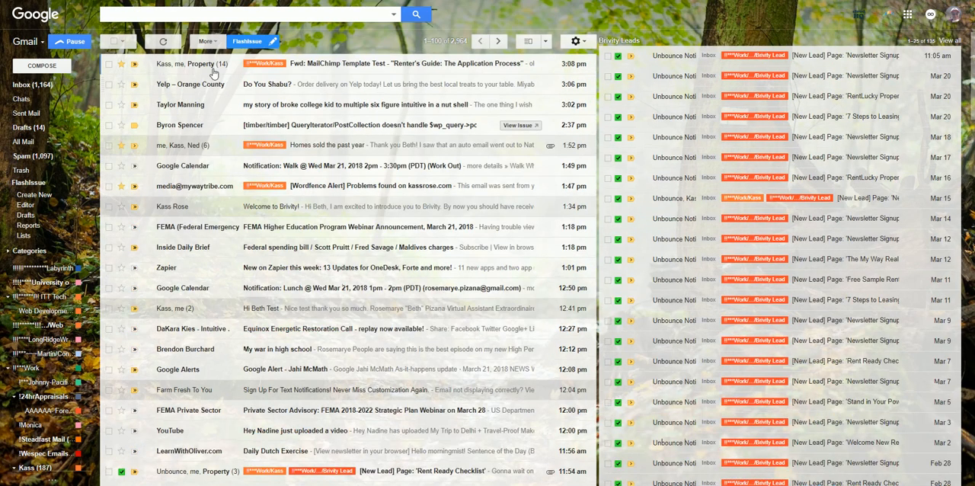
- Search the mailbox for messages involving the Property Care contact and open the [Test] welcome email
click(169, 14)
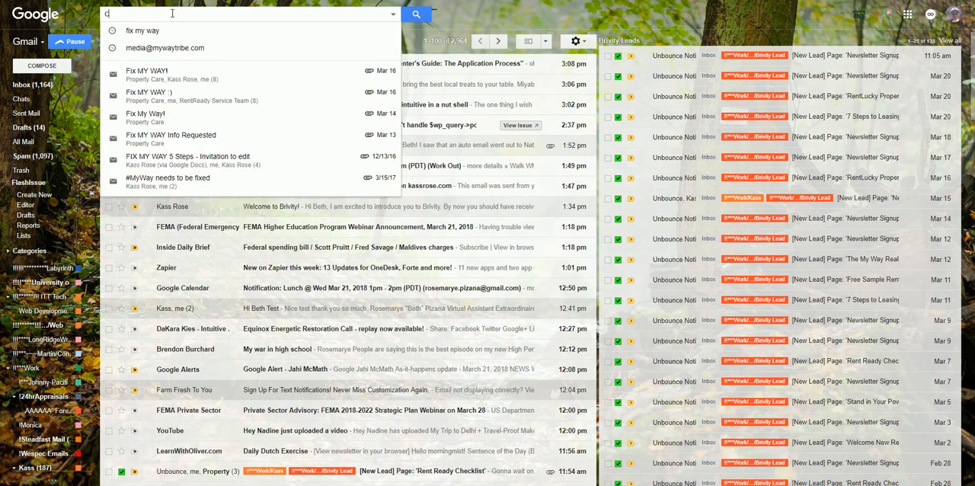
text(car)
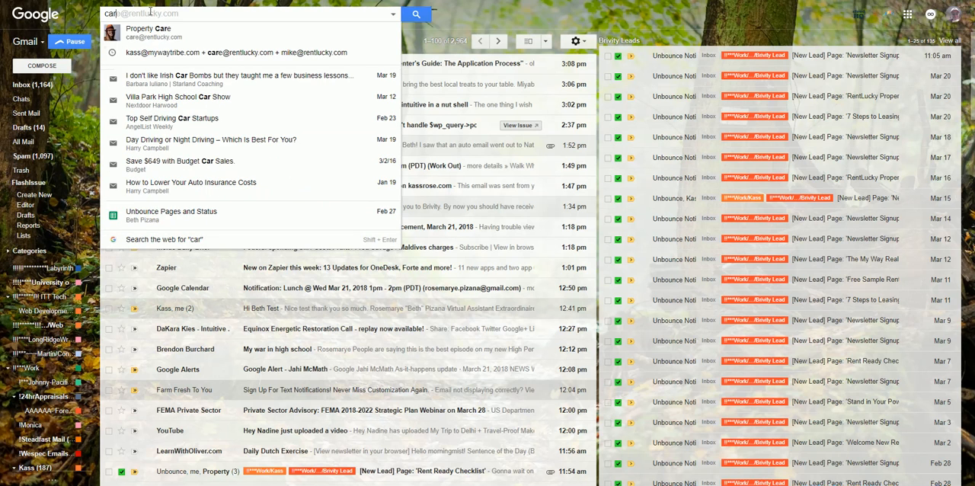
click(144, 29)
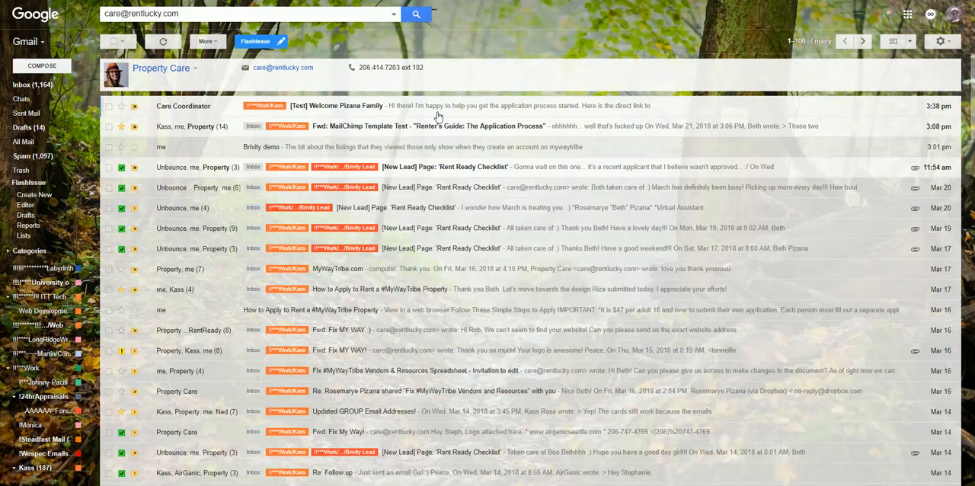
click(371, 106)
- Test the property application button and the how-to-apply video link in the received email
scroll(887, 342, down, 3)
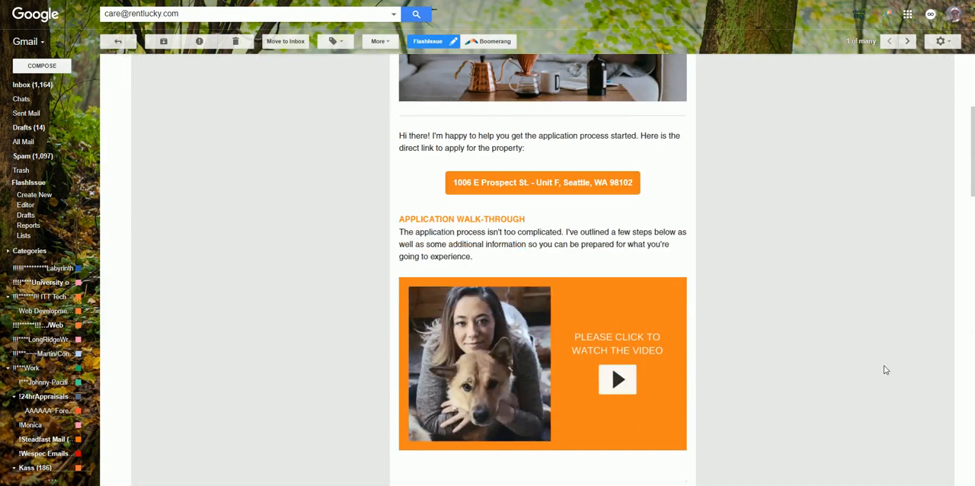
click(518, 185)
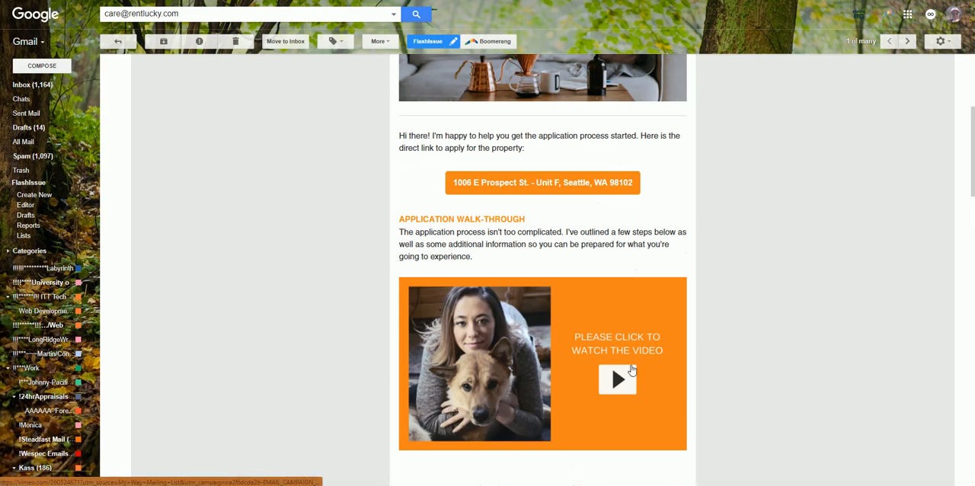
click(615, 380)
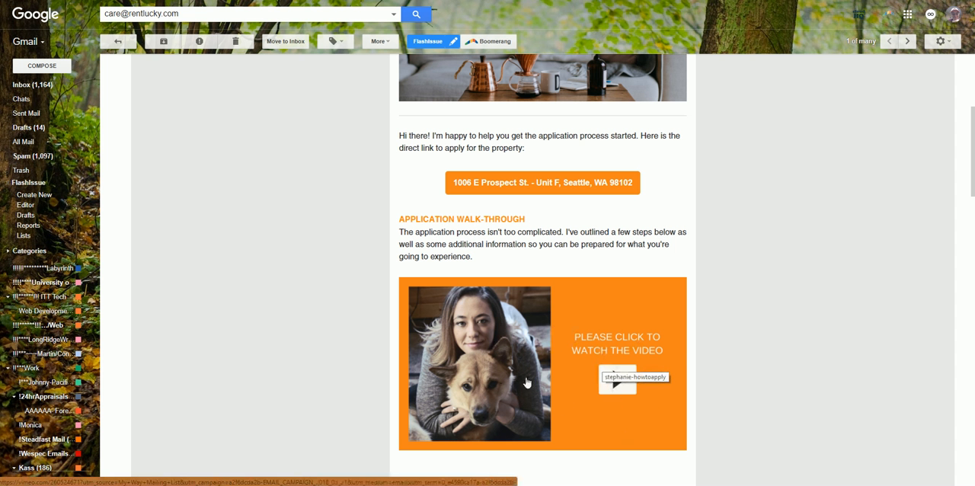
- Examine the rest of the test email, from the application requirements to the Stand in Your Power section, and return to its beginning
scroll(590, 383, down, 5)
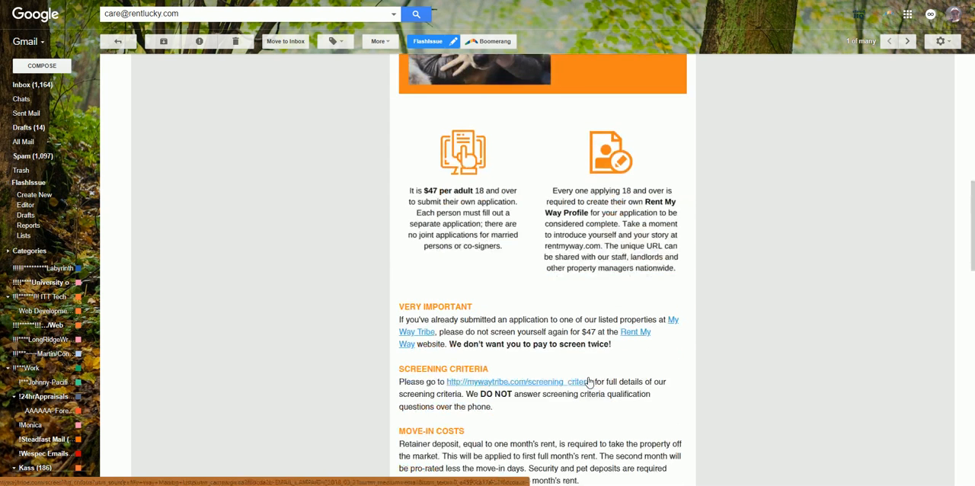
scroll(587, 303, down, 4)
scroll(587, 303, up, 1)
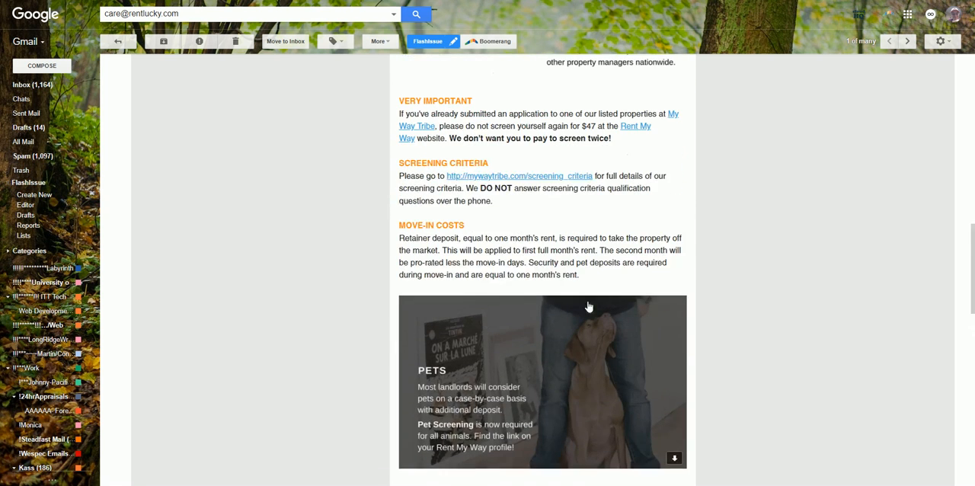
scroll(568, 326, down, 5)
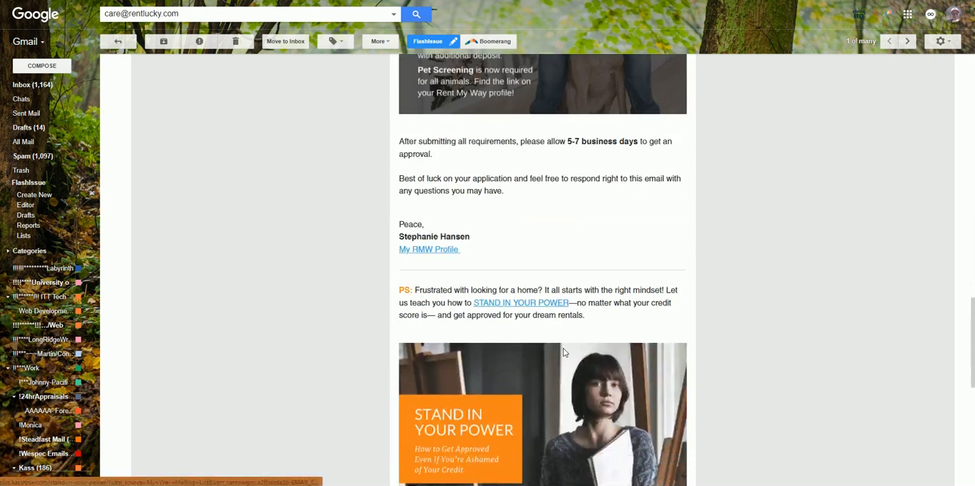
scroll(565, 353, down, 3)
scroll(564, 354, down, 3)
scroll(559, 347, up, 20)
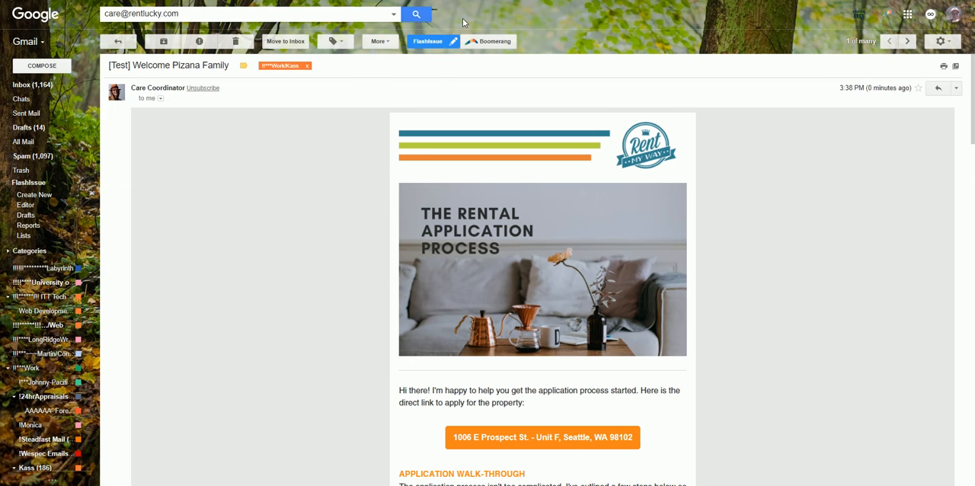
- Return to MailChimp, check the campaign settings, and send the campaign immediately to the one subscriber of My Way Mailing List
key(ctrl+Tab)
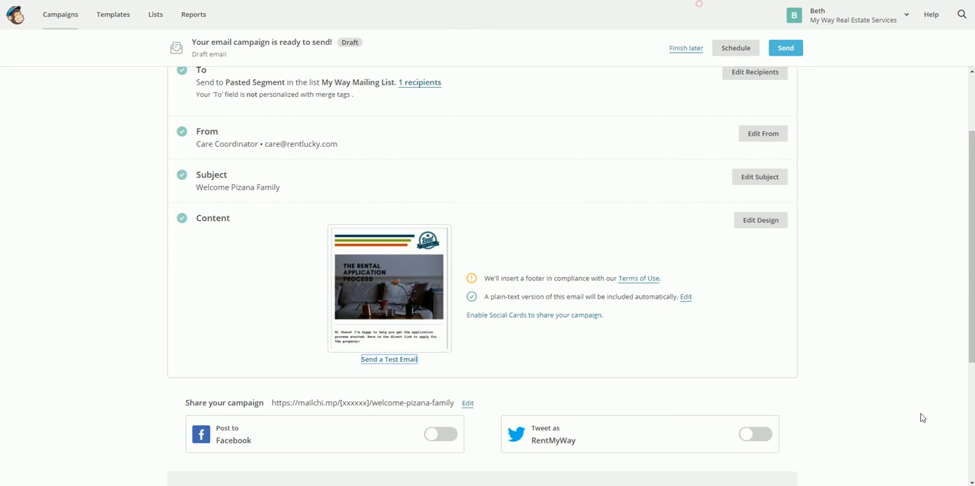
scroll(833, 387, down, 2)
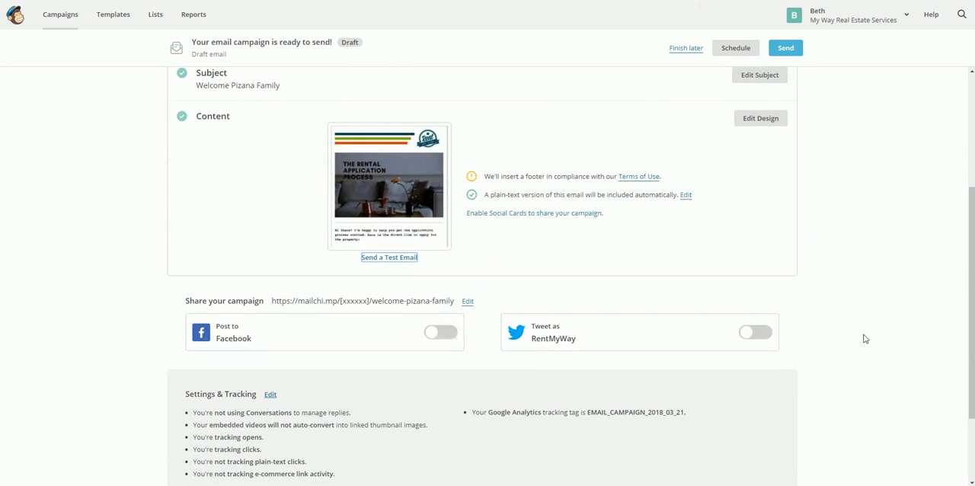
scroll(863, 340, up, 4)
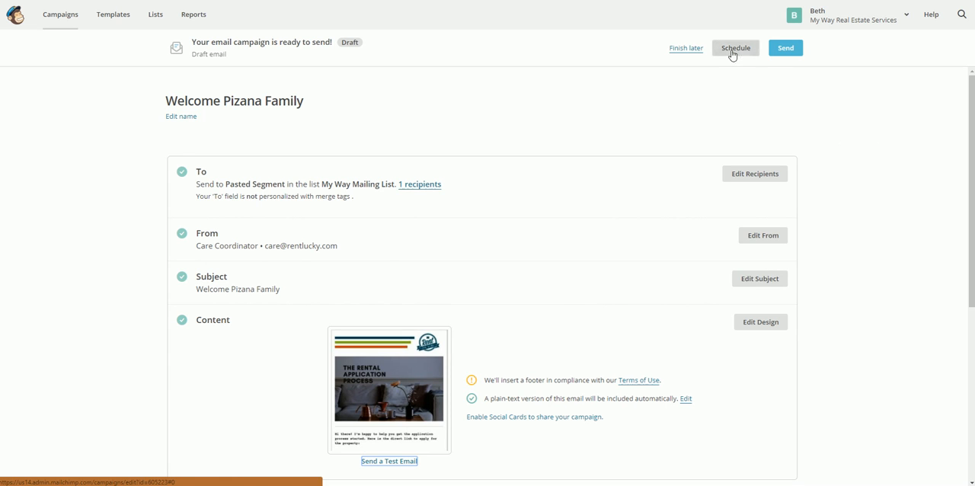
click(786, 50)
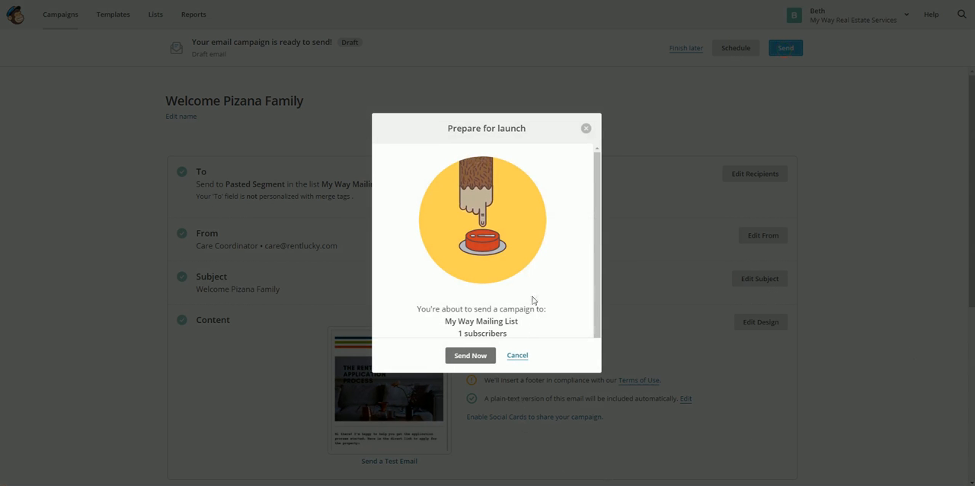
scroll(535, 301, down, 1)
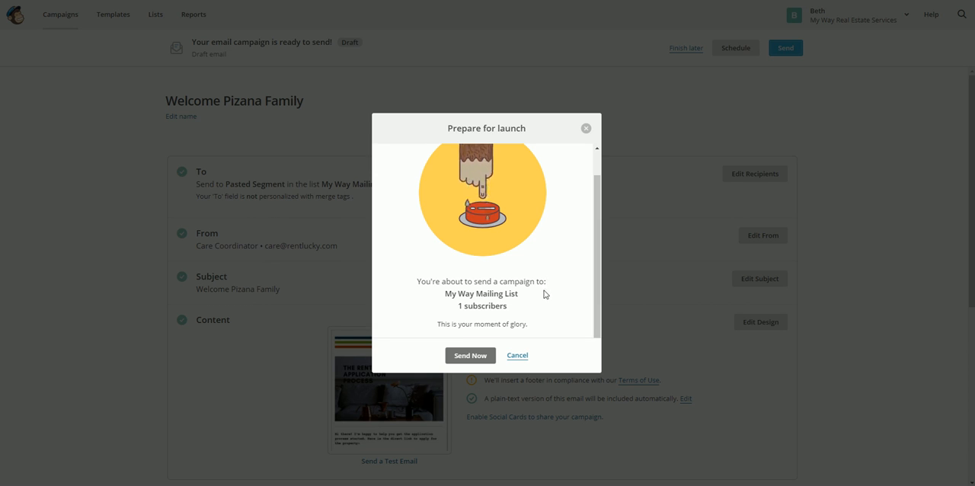
click(463, 357)
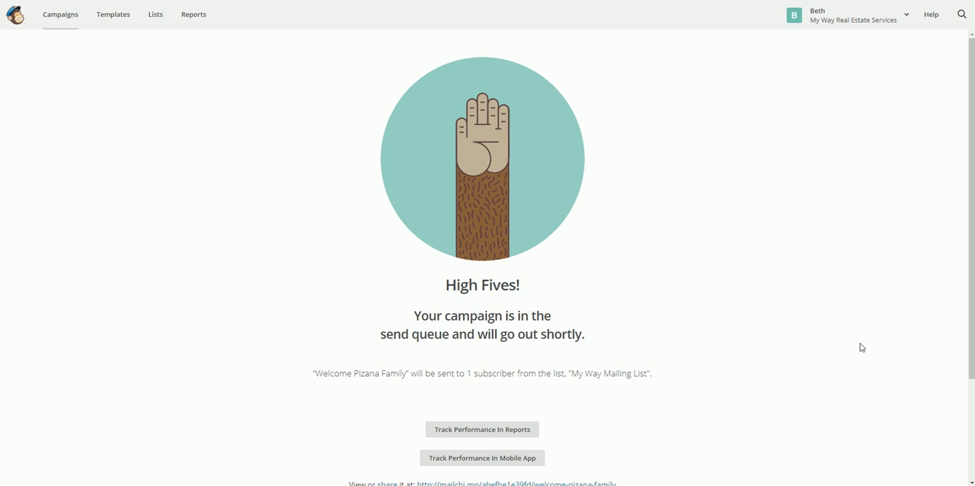
- Look over the send confirmation page and go to the MailChimp account's home page
scroll(790, 363, down, 3)
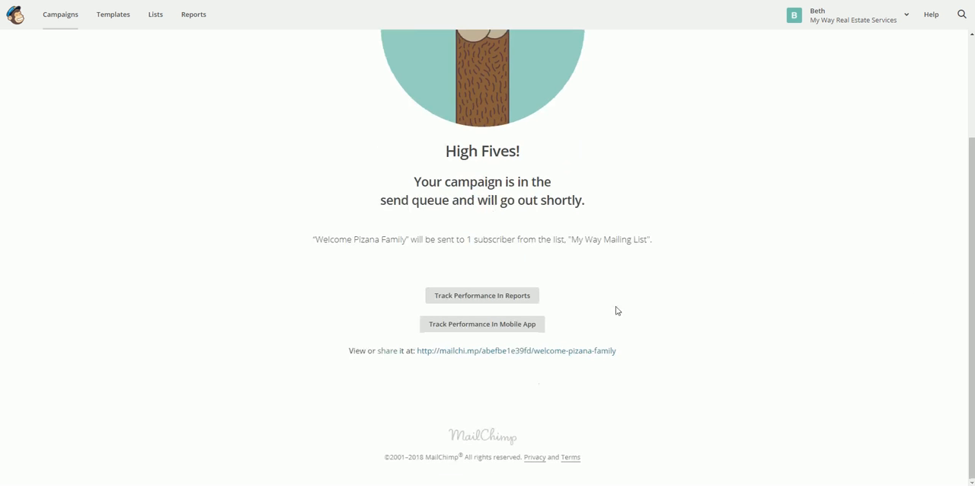
scroll(616, 305, up, 3)
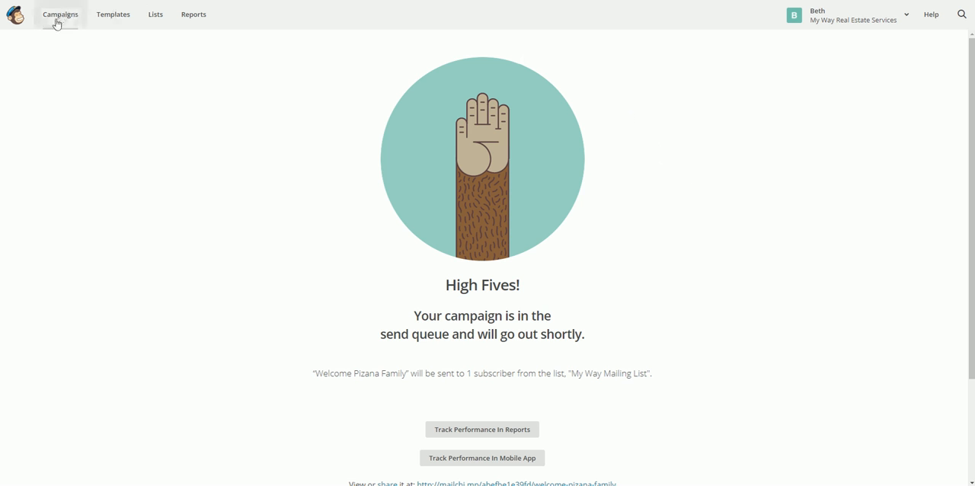
click(12, 19)
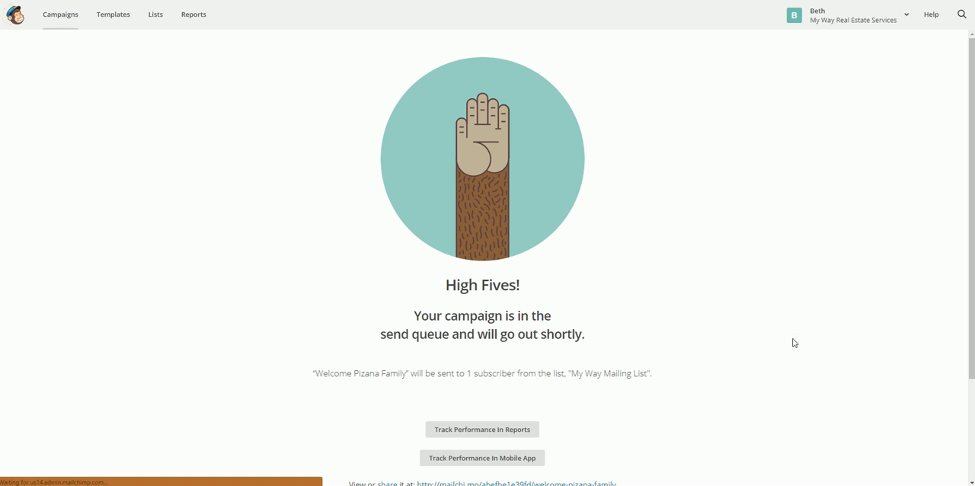